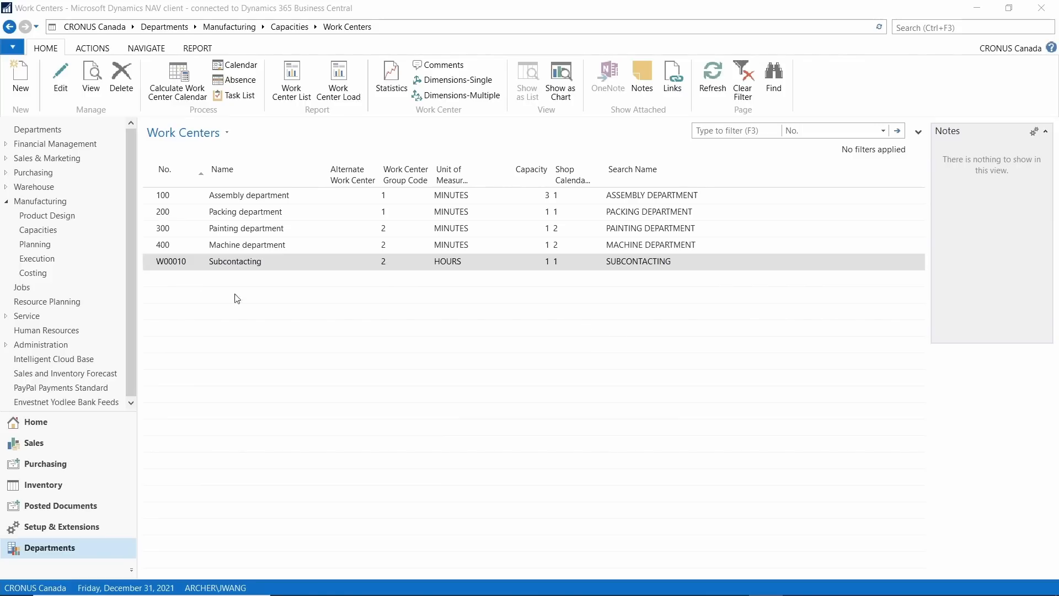
Open the W00010 Subcontacting work center card and examine its Unit Cost Calculation setting and the available options
double_click(184, 263)
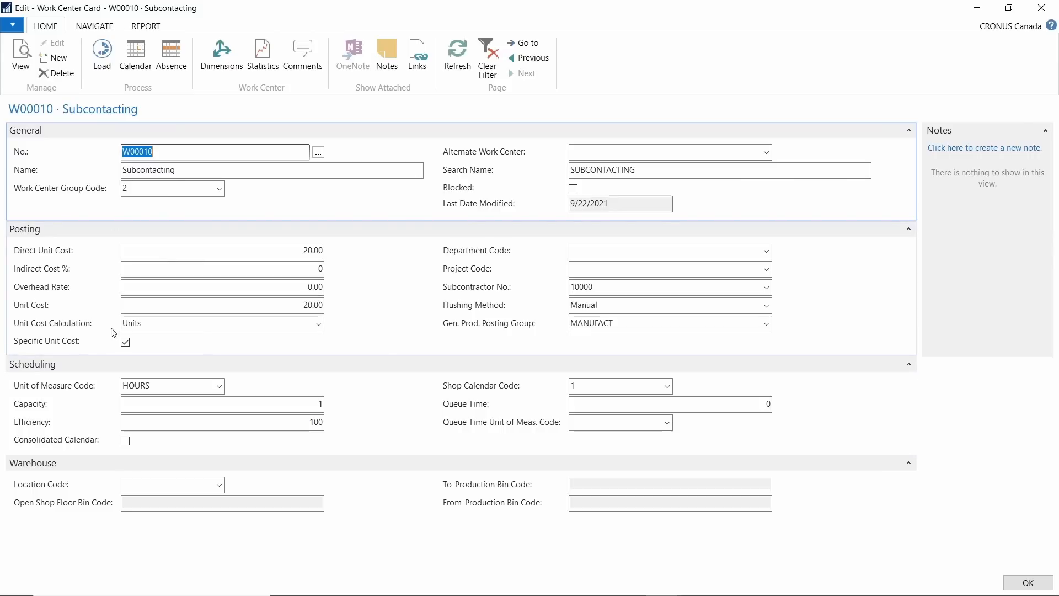
click(171, 327)
double_click(171, 327)
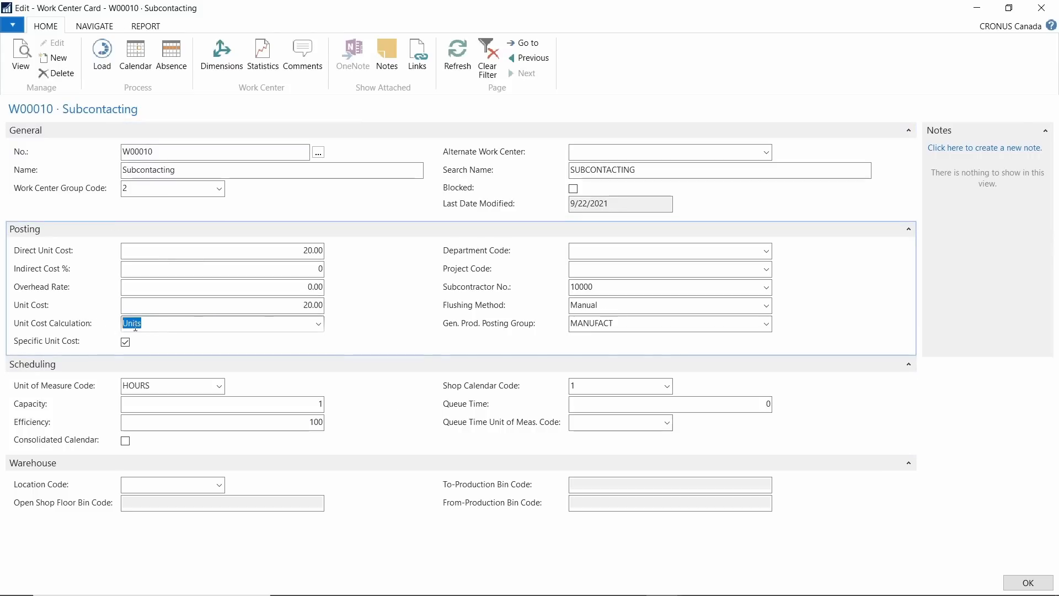
click(318, 326)
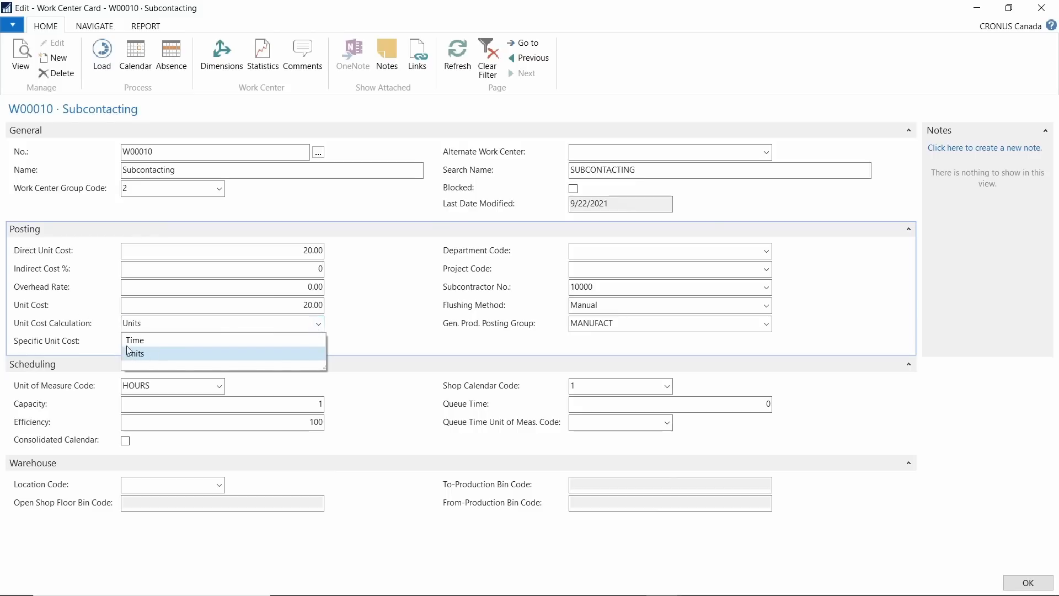
click(379, 321)
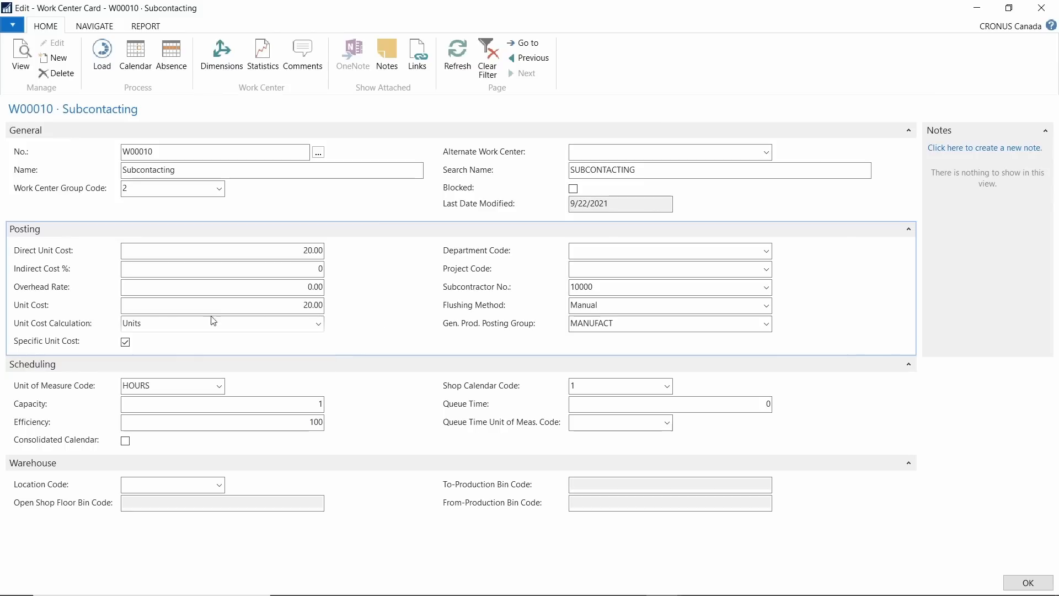
click(154, 325)
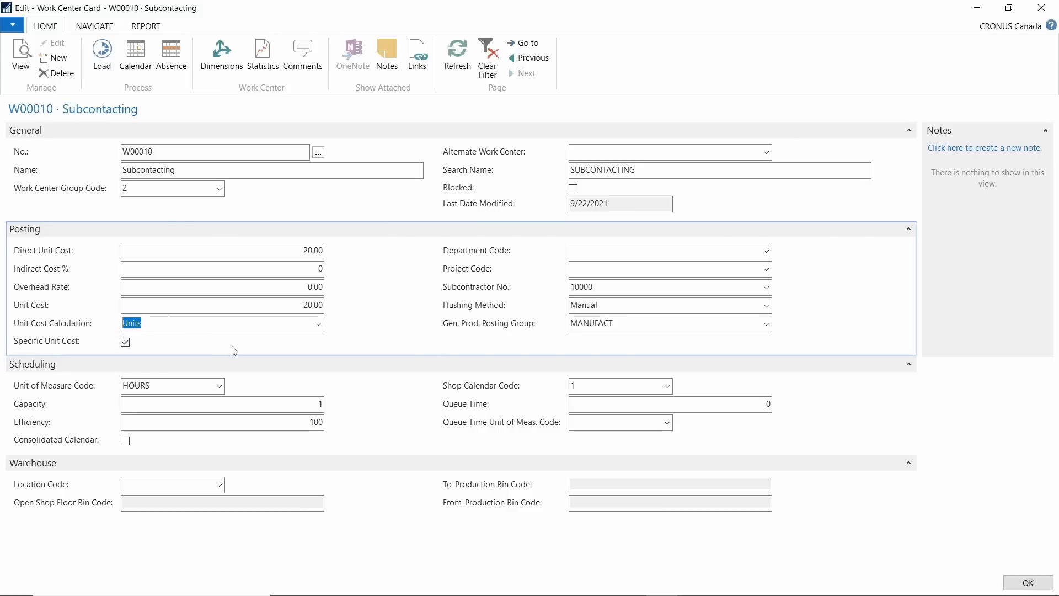
Check the work center's subcontractor number, general product posting group and shop calendar choices, and close the card
click(503, 285)
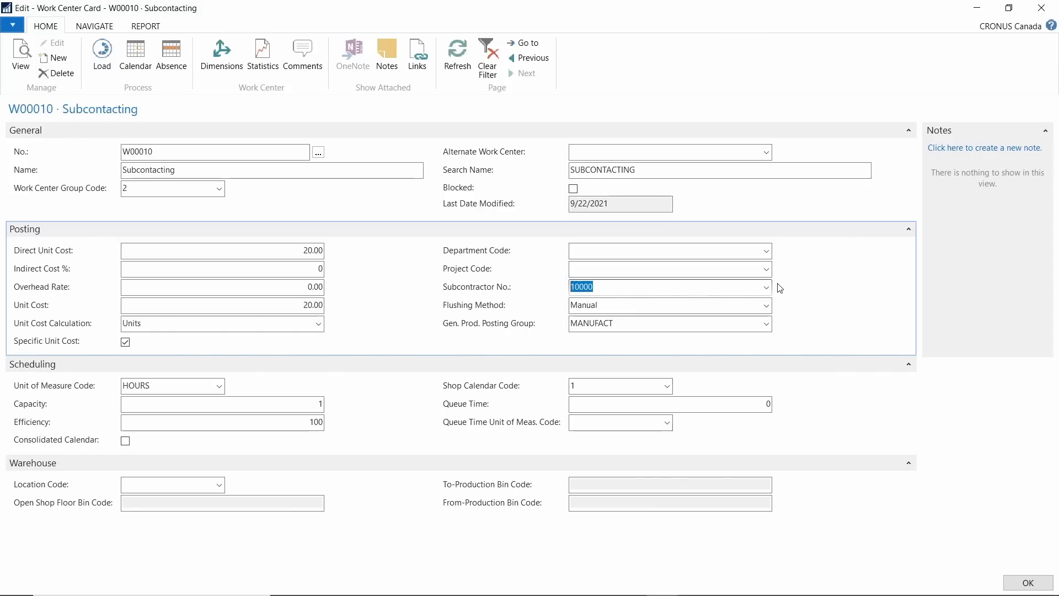
click(659, 318)
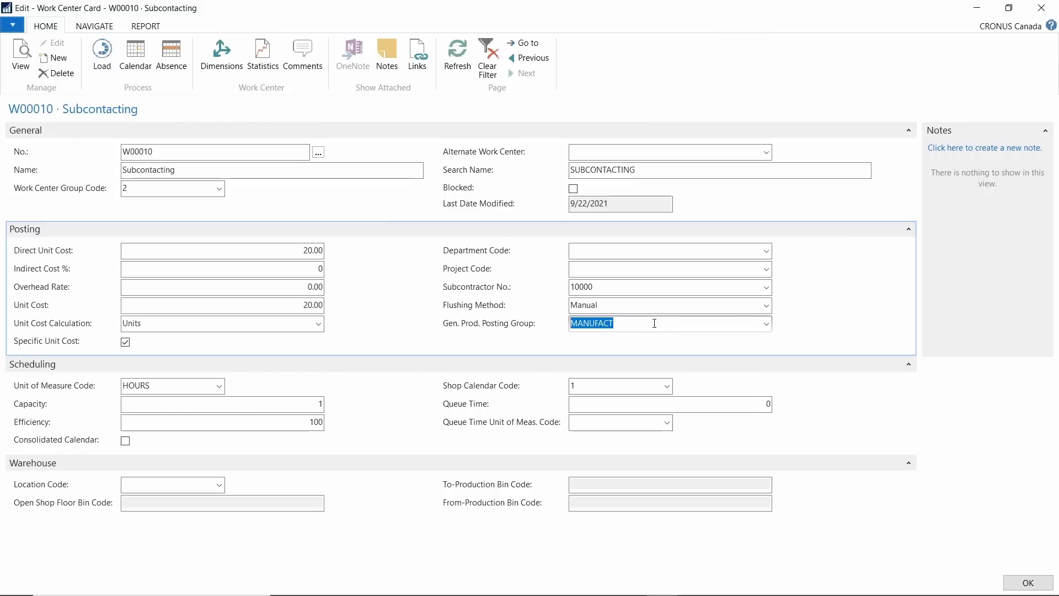
click(629, 386)
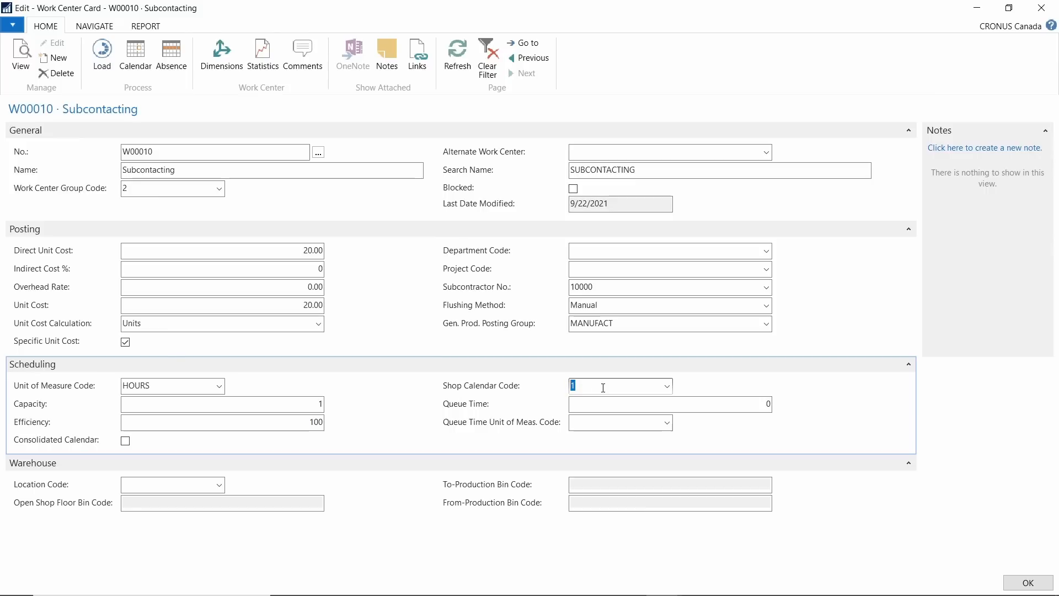
click(667, 386)
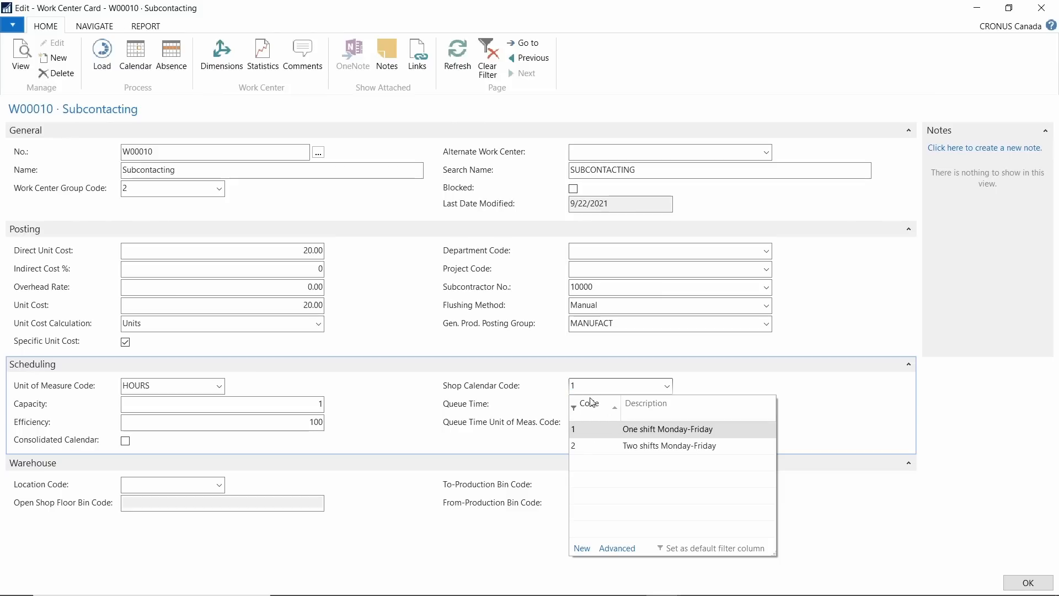
click(668, 386)
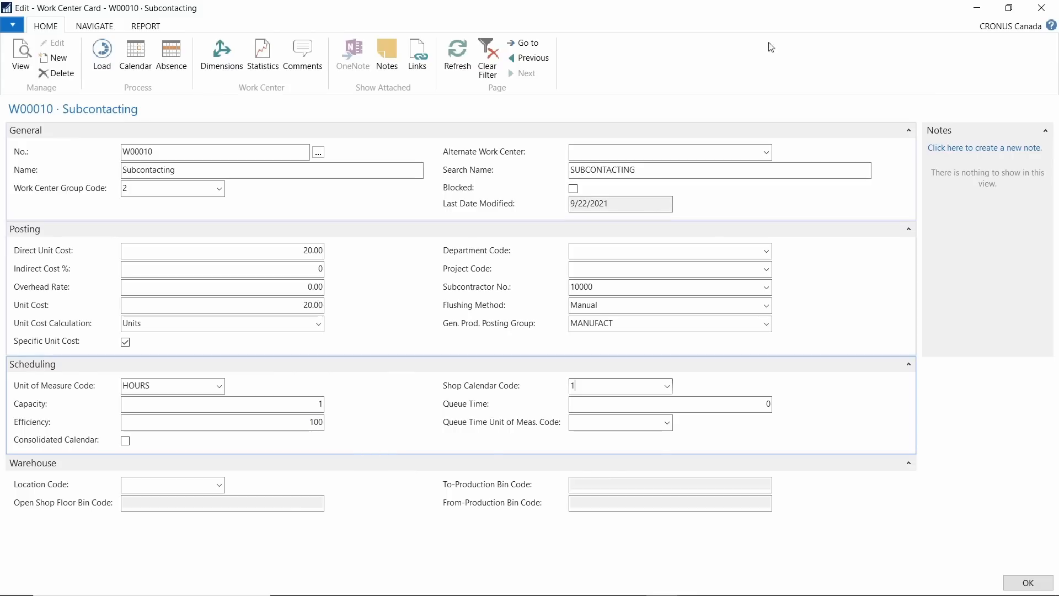
click(1037, 14)
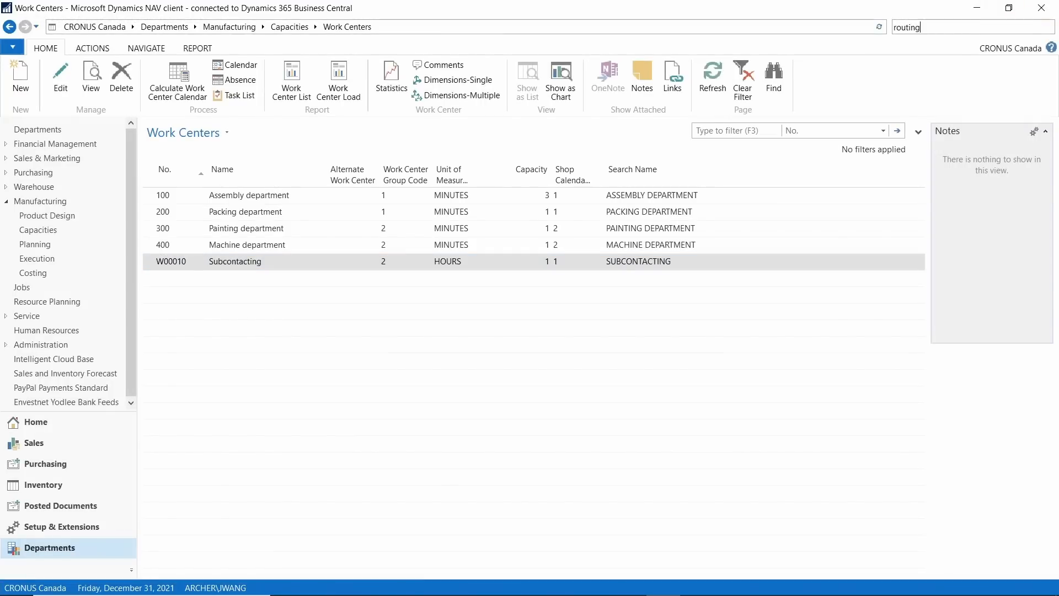
Find the routings list, open the Bicycle routing for editing and select its Subcontacting operation line
click(816, 44)
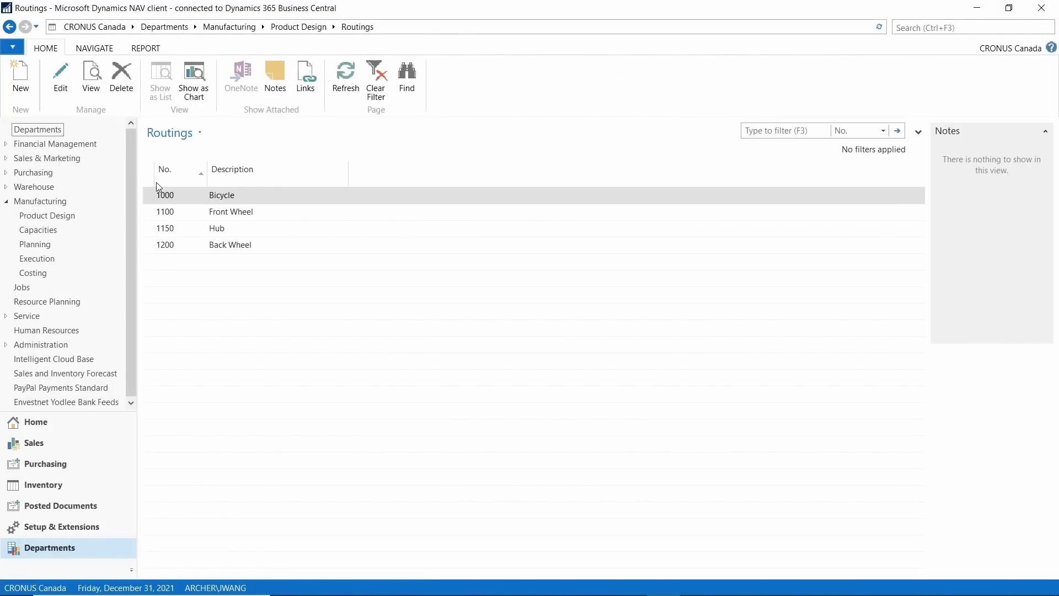
click(60, 78)
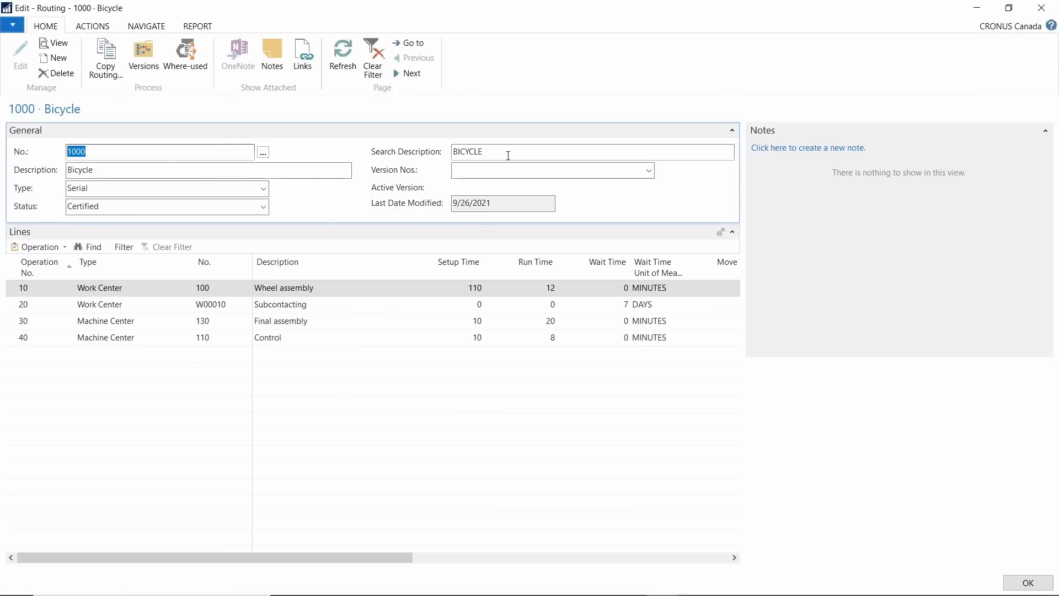
click(19, 304)
click(333, 305)
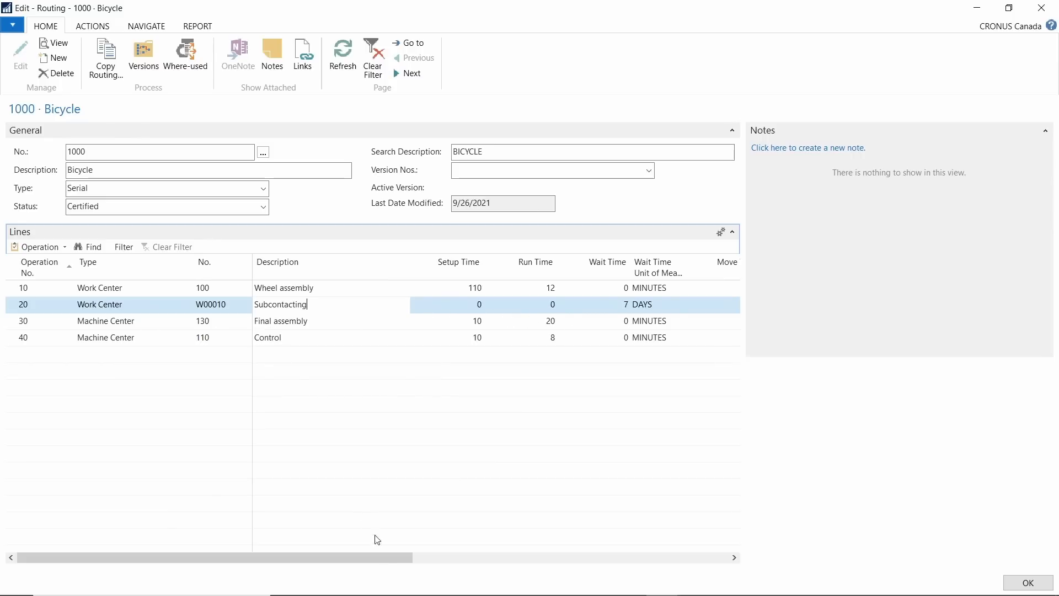
Examine the wait time and its unit of measure on operation 20, widening the unit column, and close the routing
drag(372, 558, 494, 558)
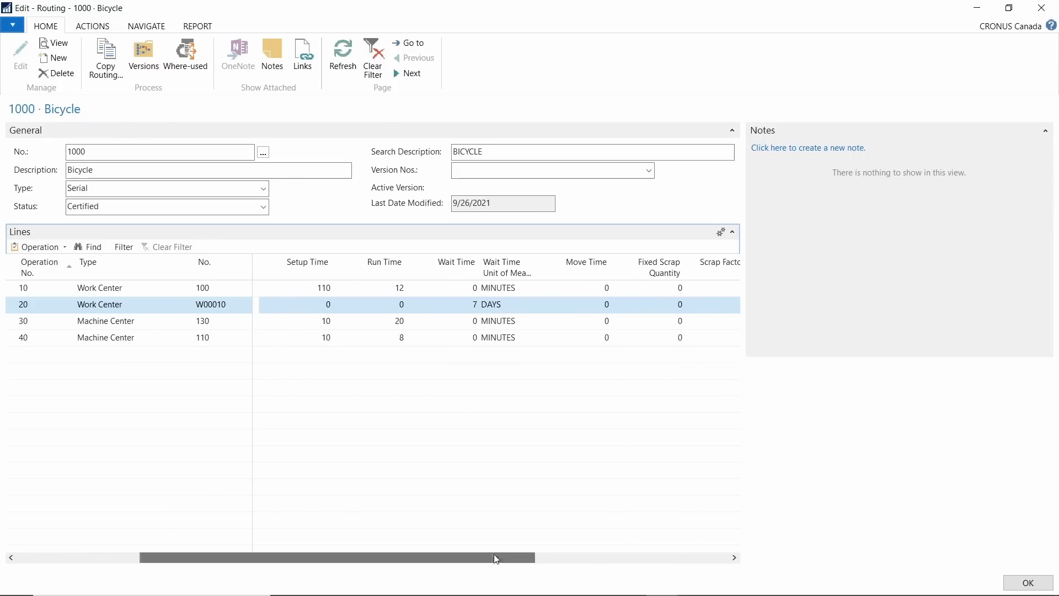
click(462, 302)
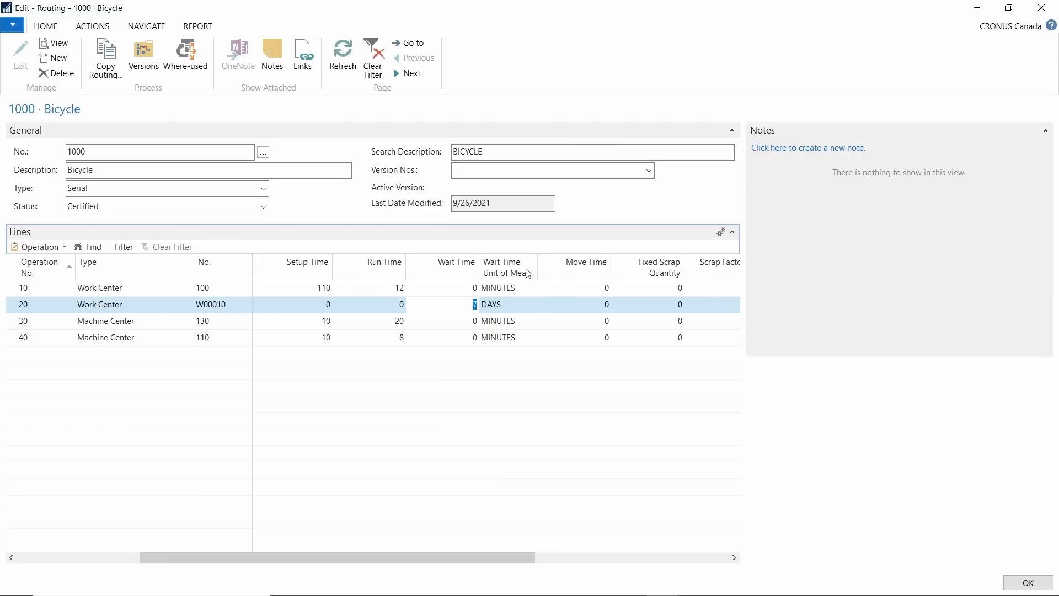
drag(537, 269, 563, 267)
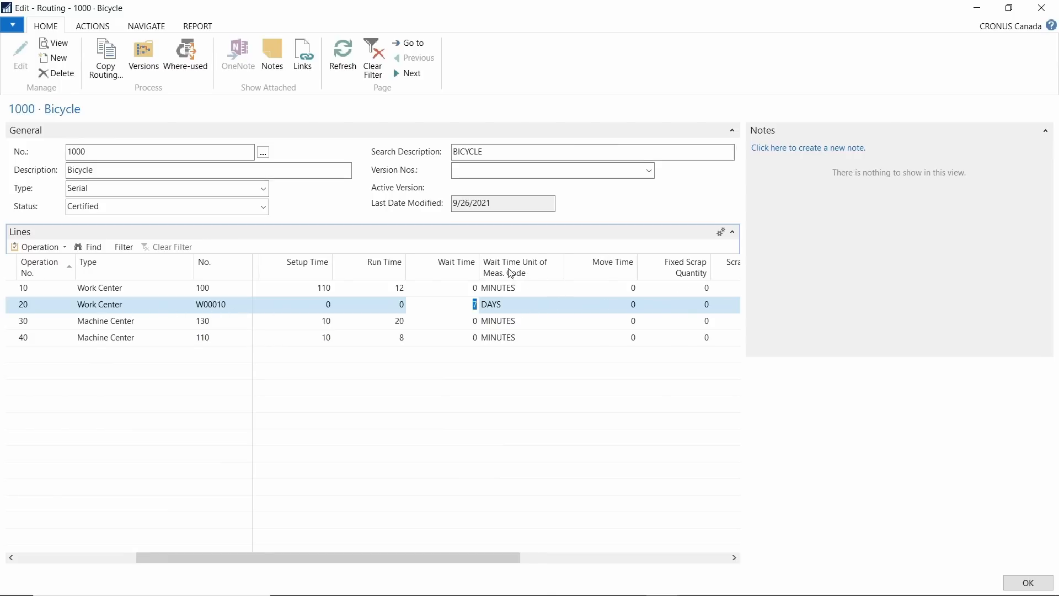
click(509, 305)
click(438, 303)
click(514, 311)
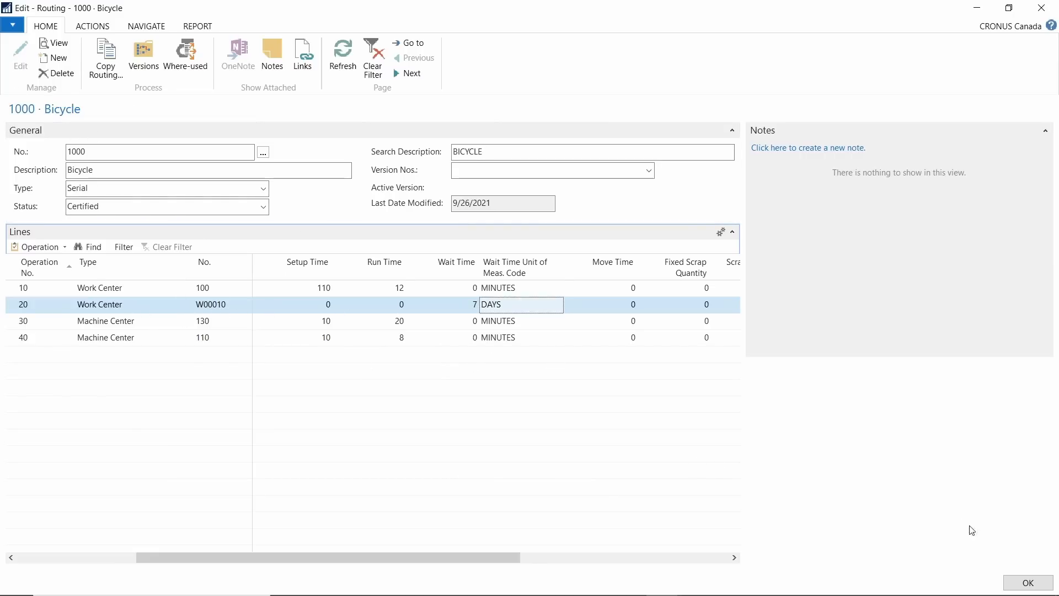
click(1028, 583)
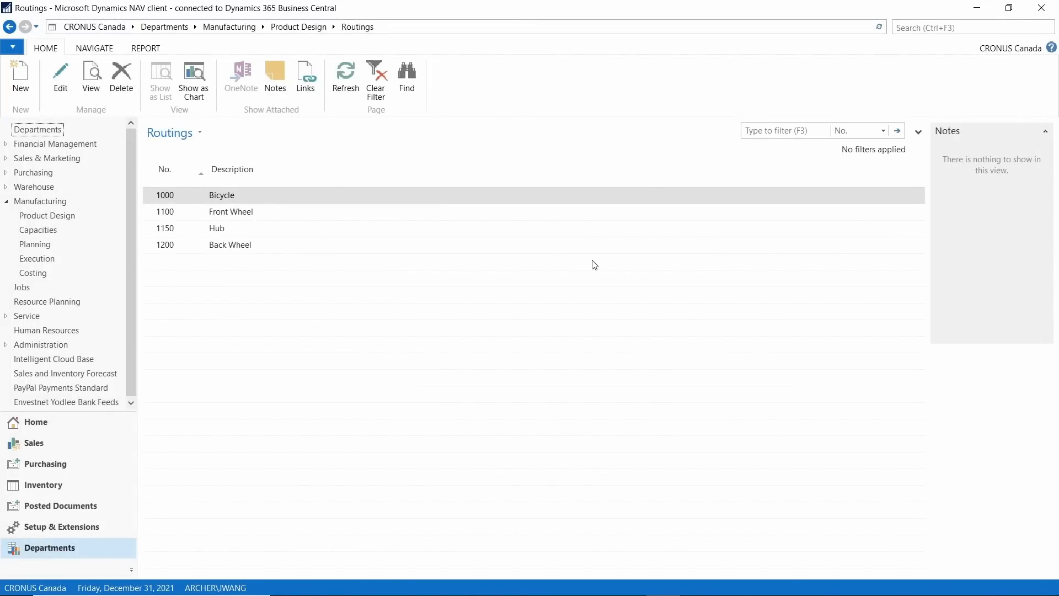
Find the inventory locations list, open the TEST location card to examine its warehouse settings, and close it
click(61, 422)
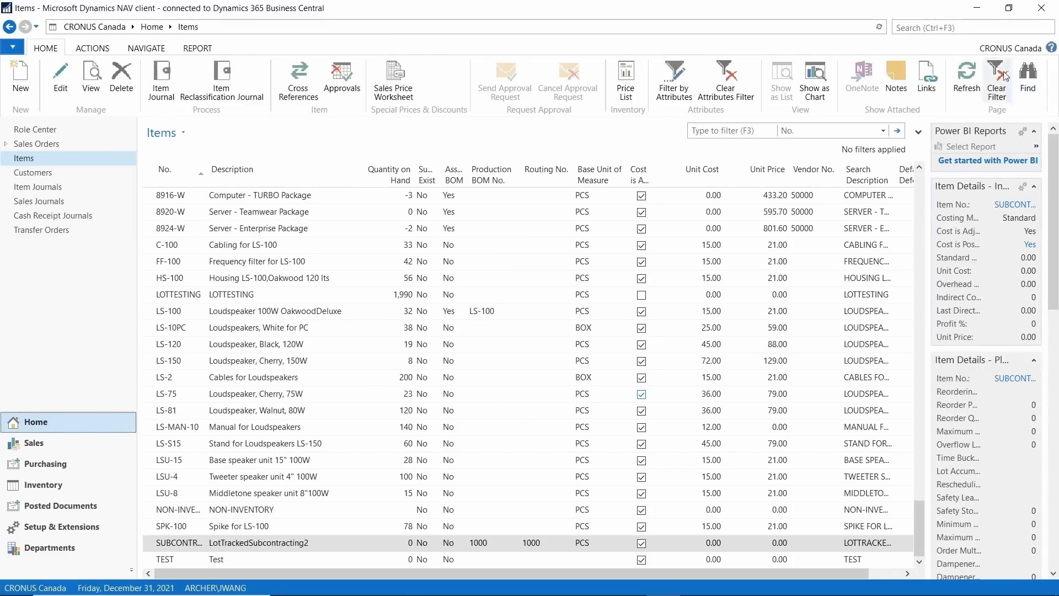
click(933, 24)
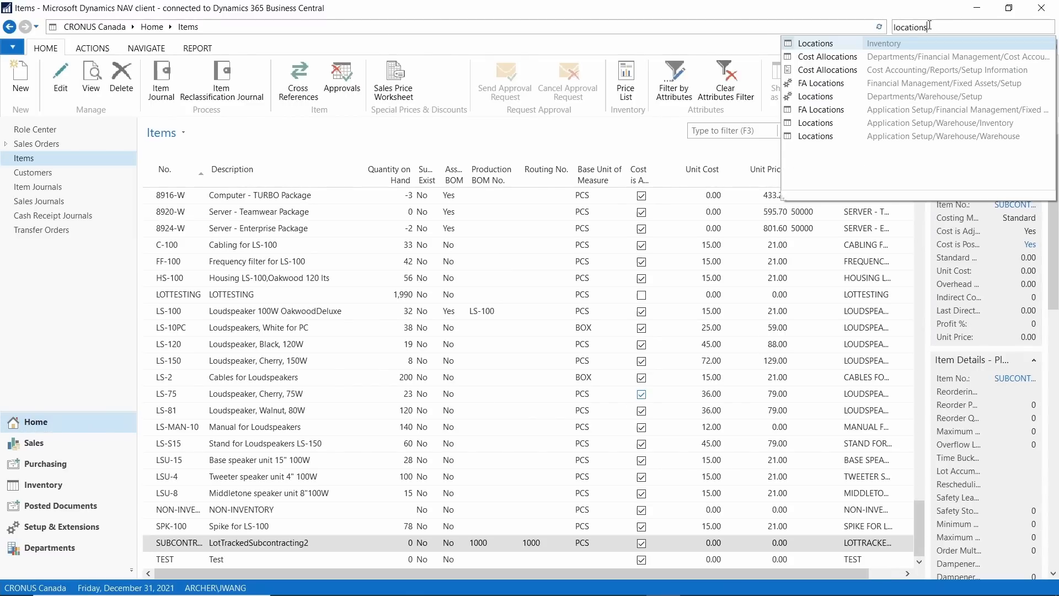
click(804, 44)
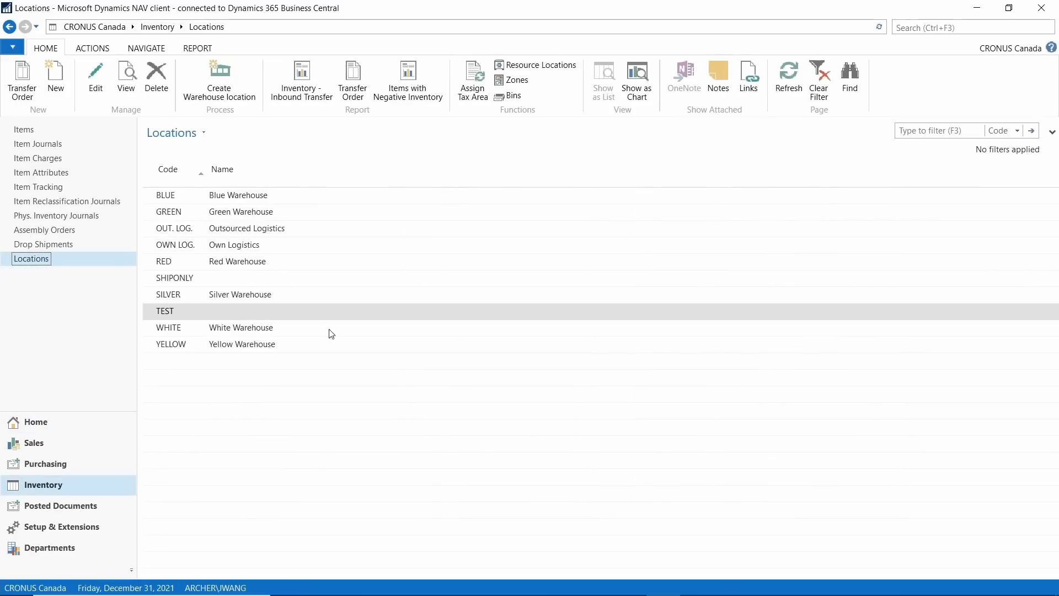
double_click(160, 312)
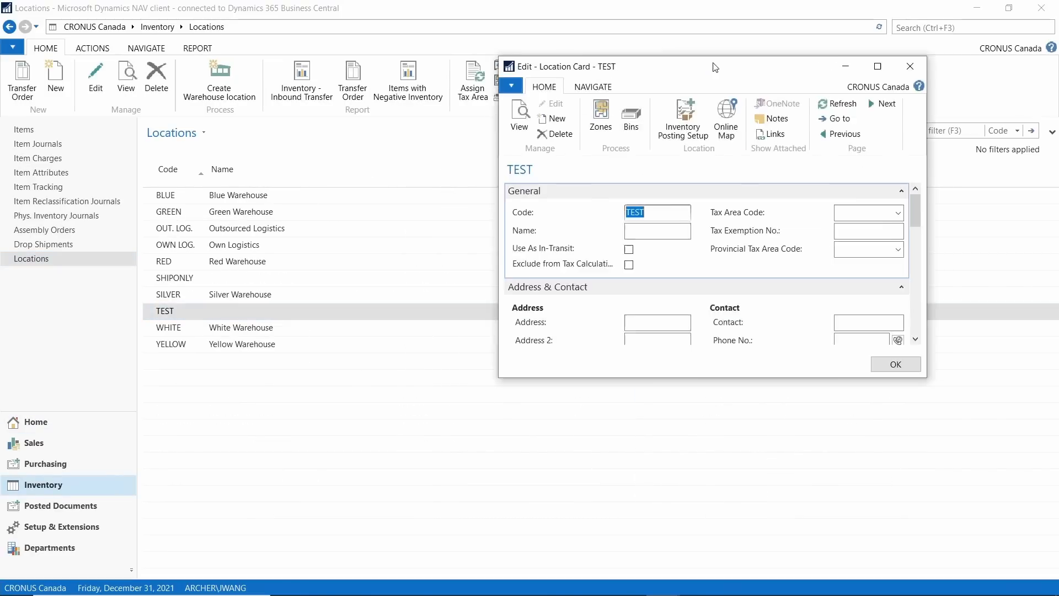
drag(713, 67, 364, 1)
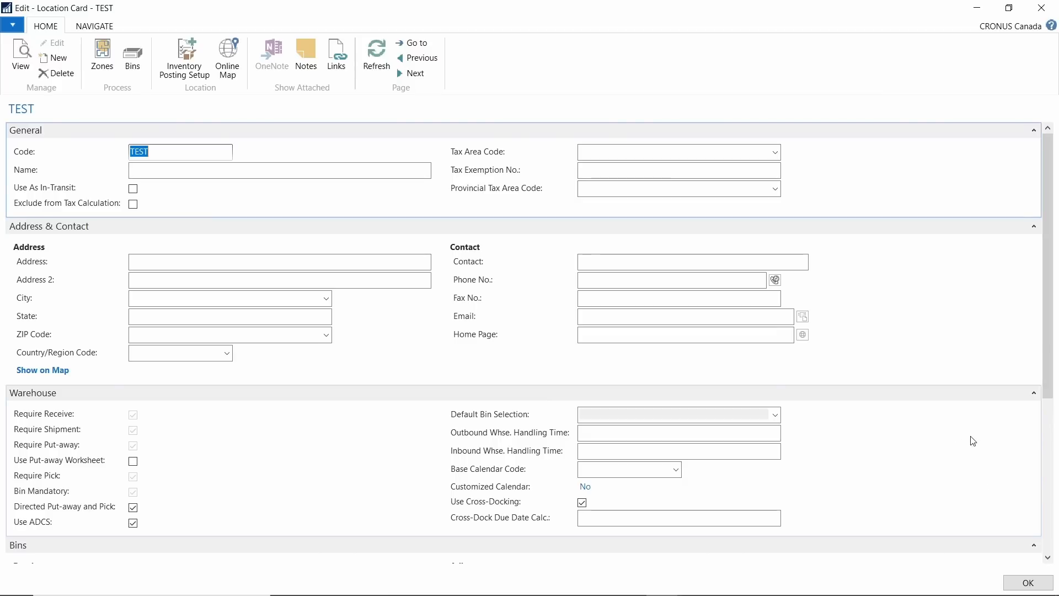
click(1027, 583)
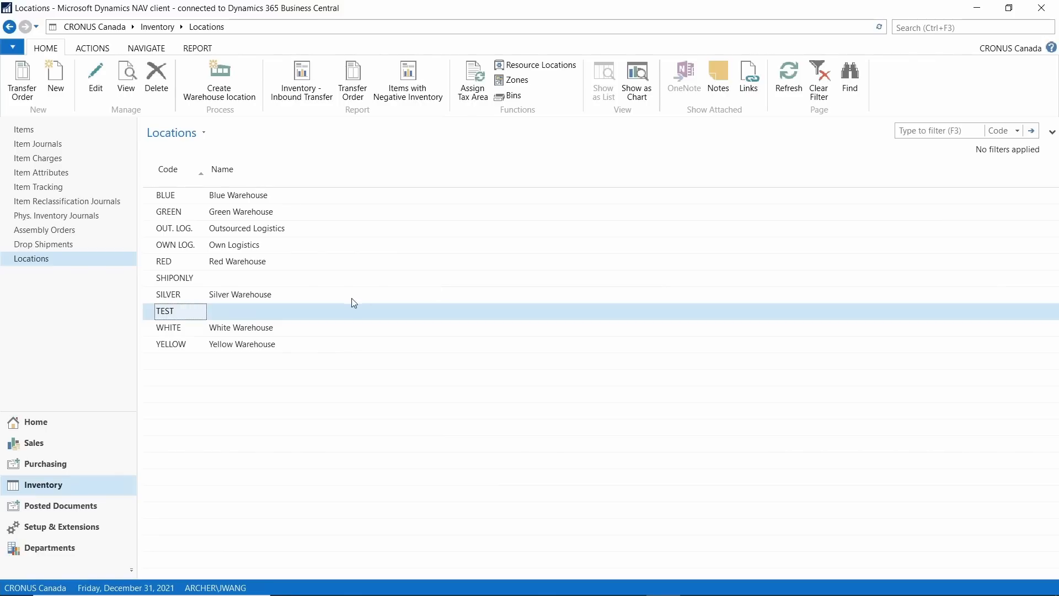
Return to the items list, sort it by description and filter the item number by "subcontracting"
click(34, 423)
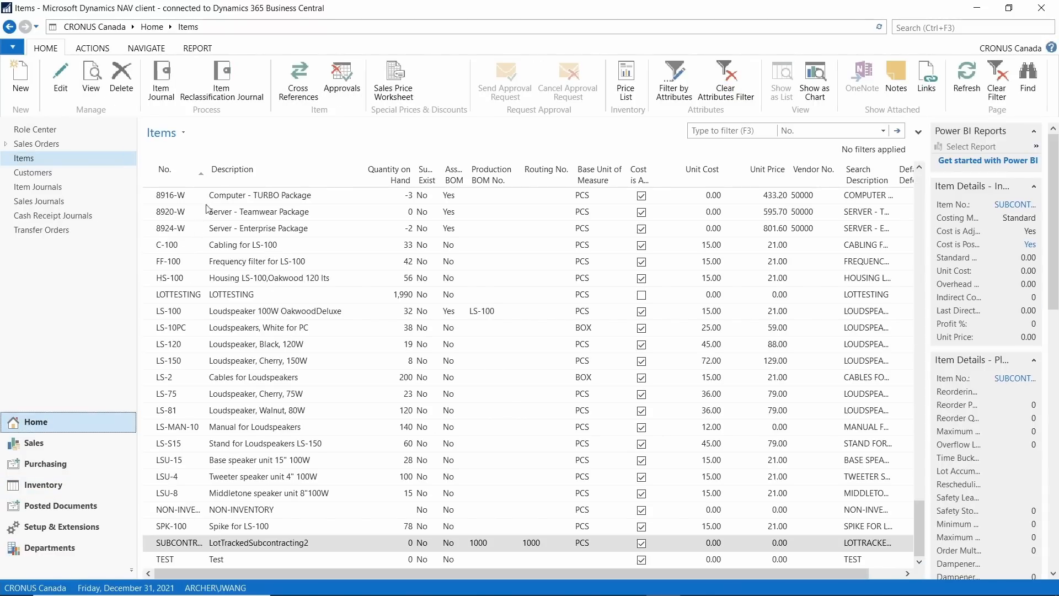
click(215, 178)
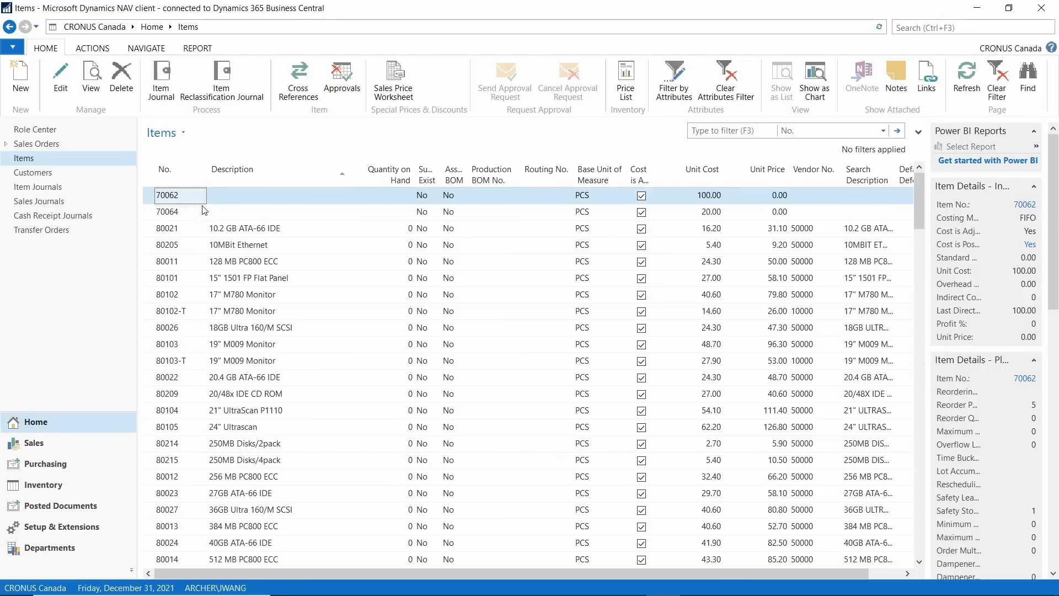
click(712, 132)
text(sub)
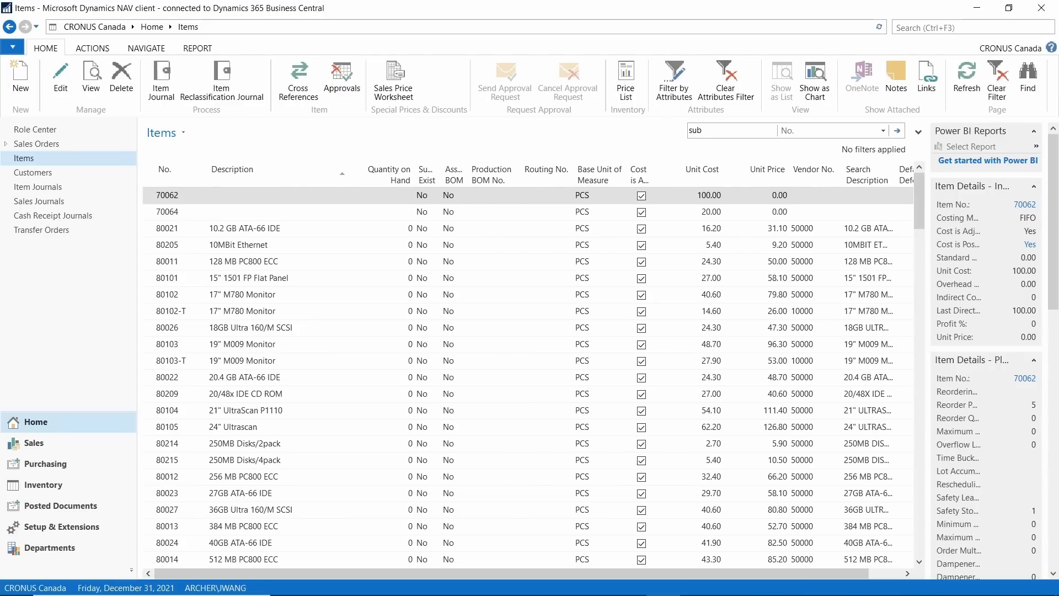
text(contracting)
key(Return)
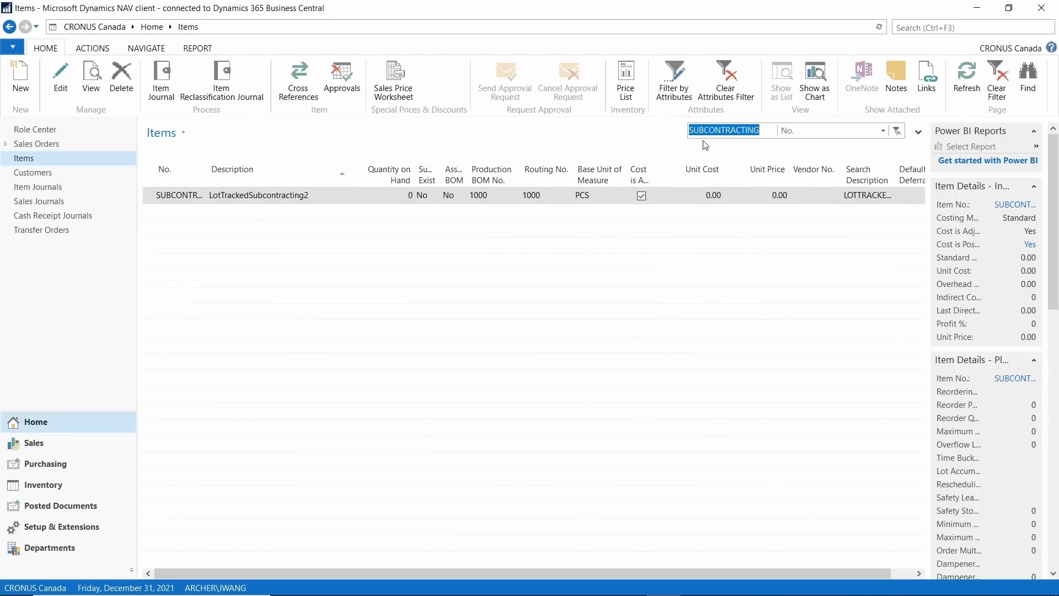
Open the SUBCONTRACTING item card and examine its replenishment, planning, item tracking code and lot number settings
double_click(165, 195)
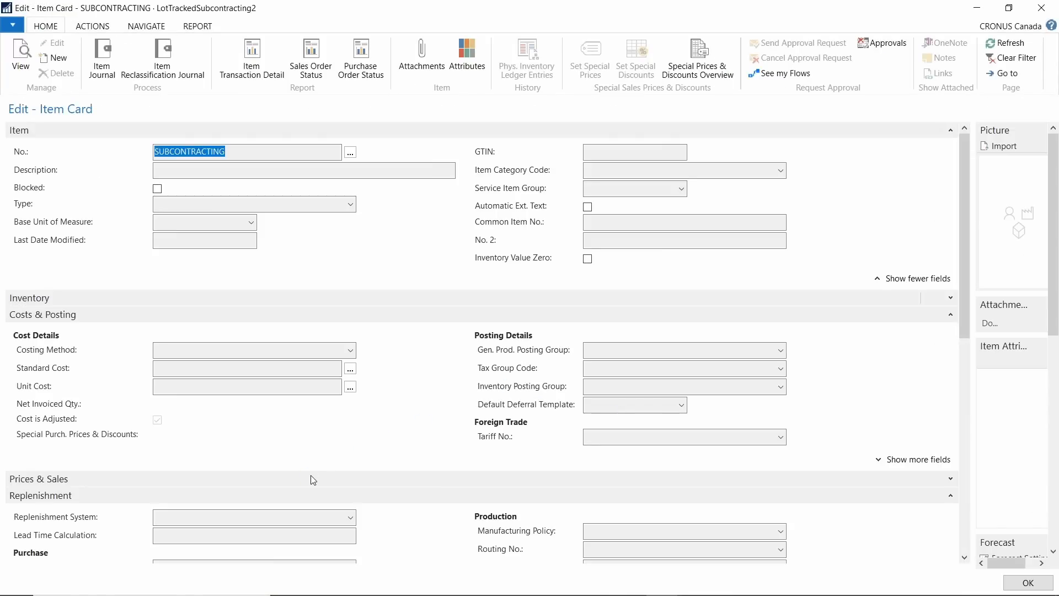
scroll(326, 523, down, 3)
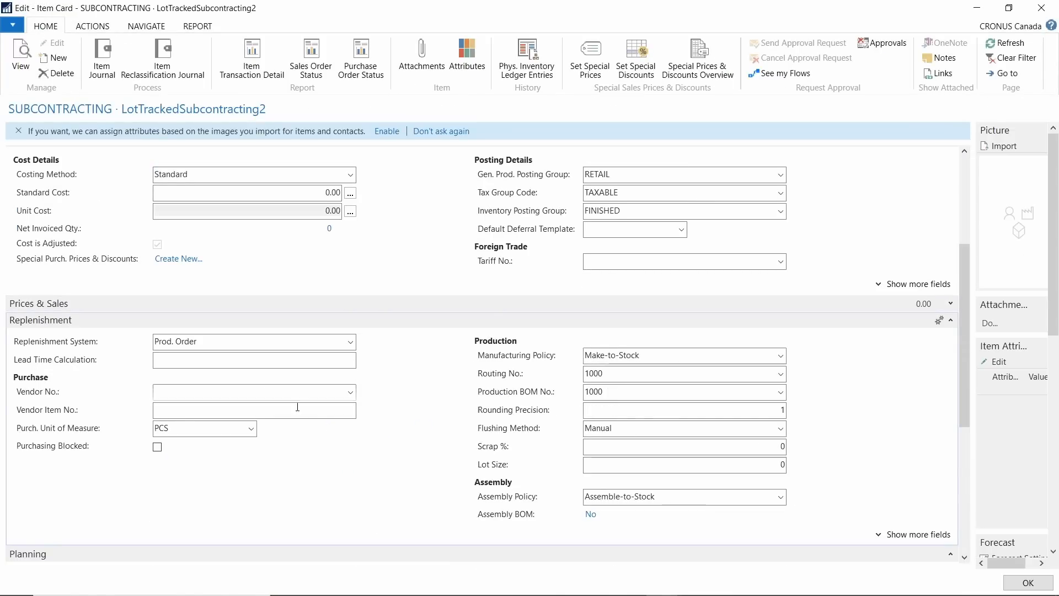
scroll(614, 421, down, 2)
scroll(621, 418, down, 2)
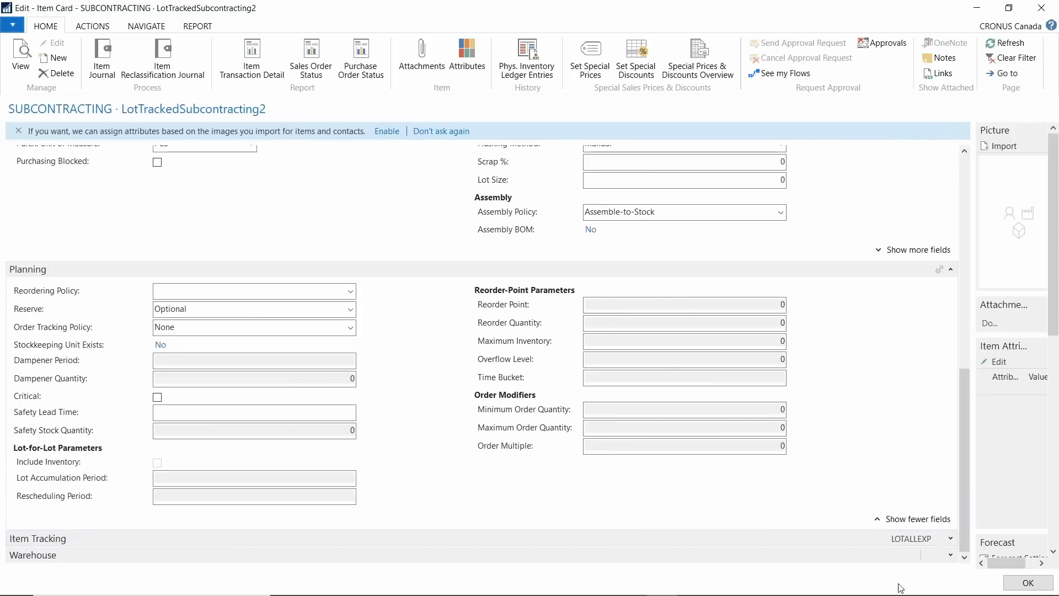
click(950, 539)
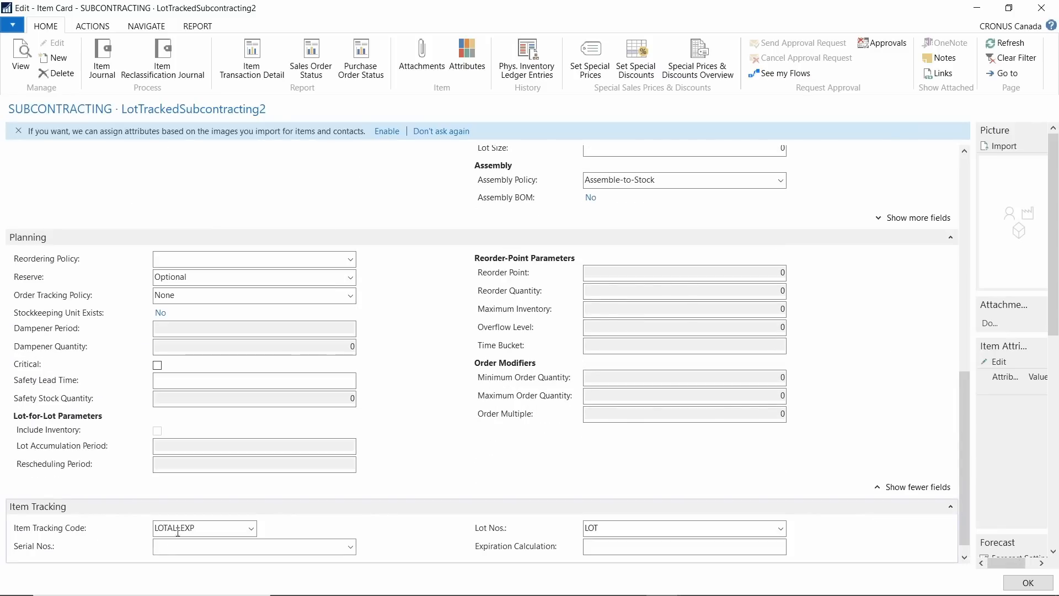
click(222, 528)
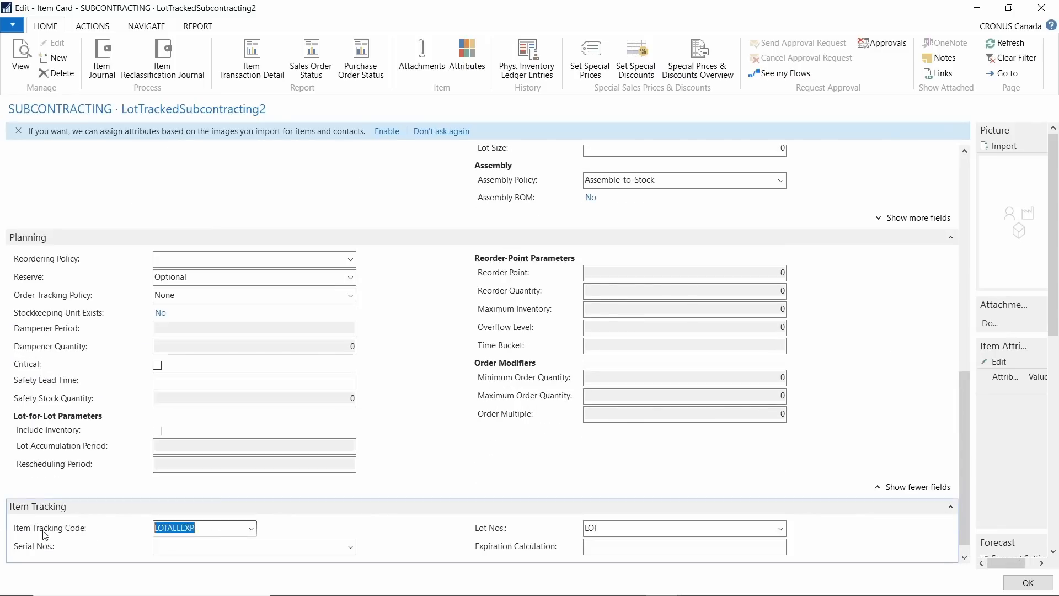
click(611, 526)
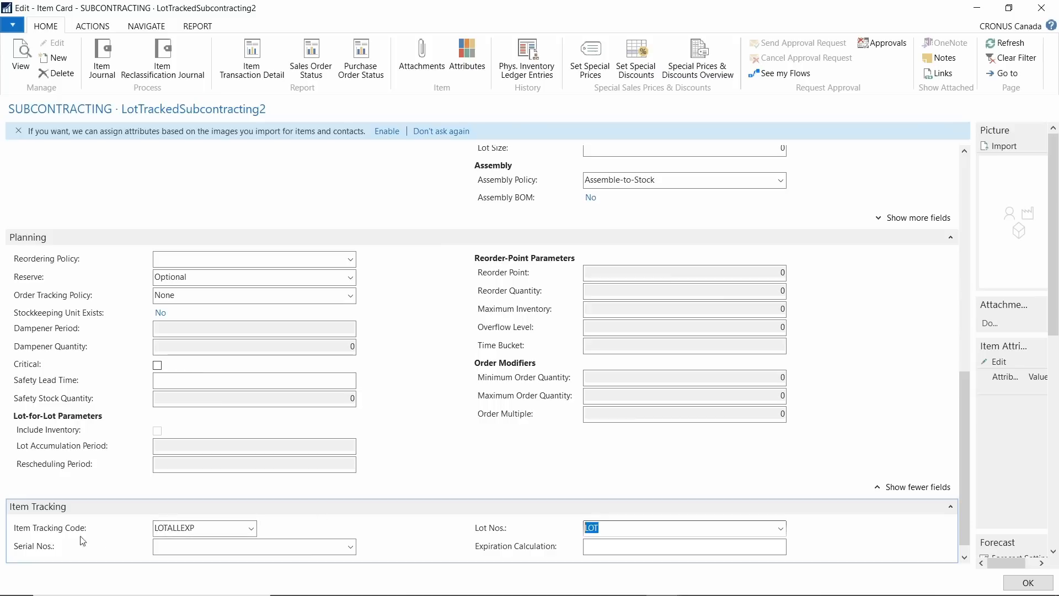
Examine the lot number tracking settings of item tracking code LOTALLEXP, and close its card, the code list and the item card
click(254, 530)
click(204, 520)
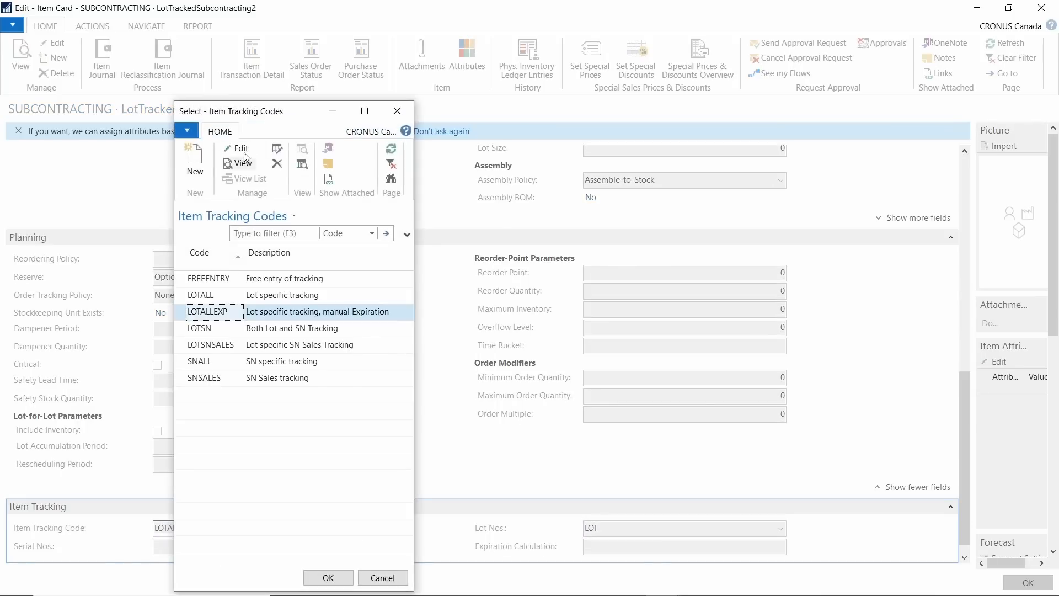
click(237, 148)
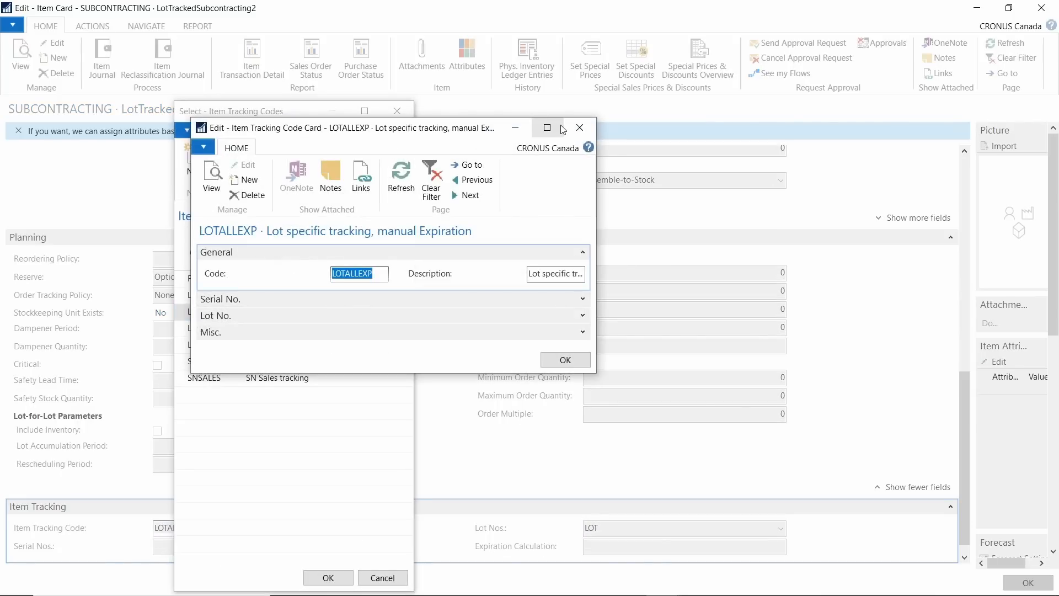
click(561, 128)
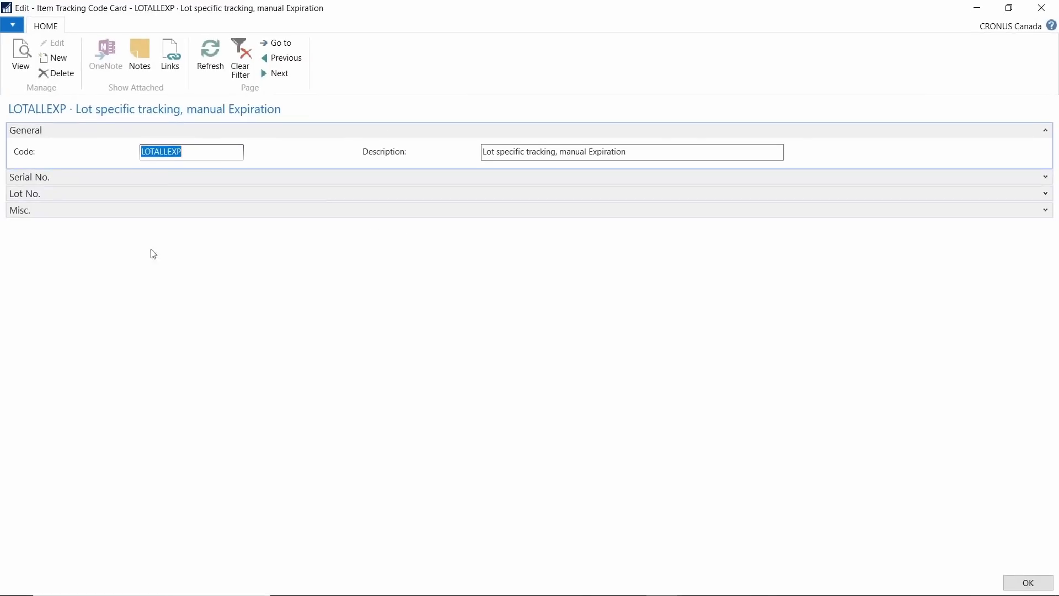
click(1046, 194)
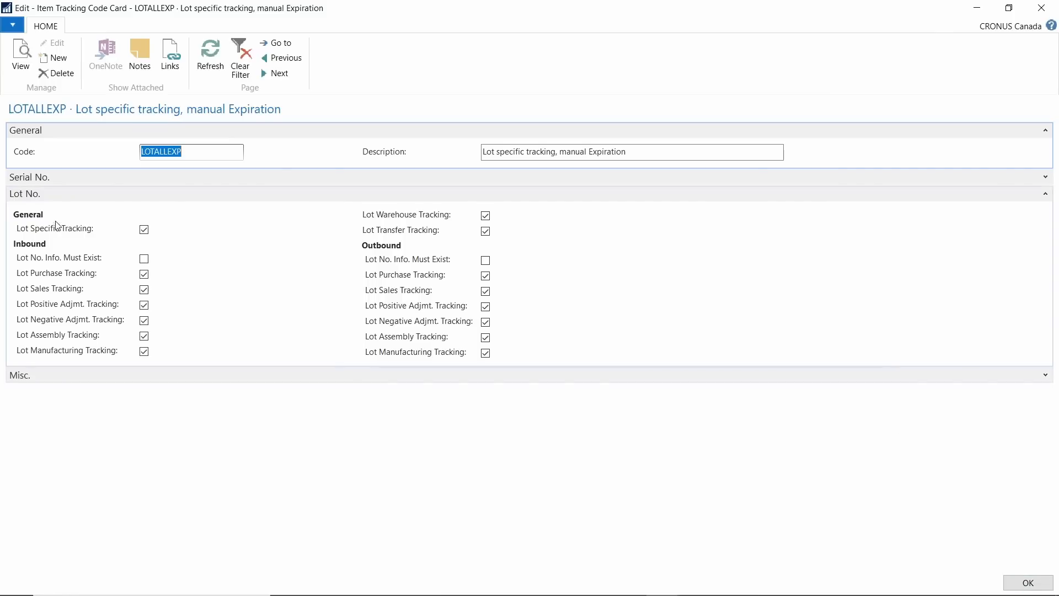
click(1028, 582)
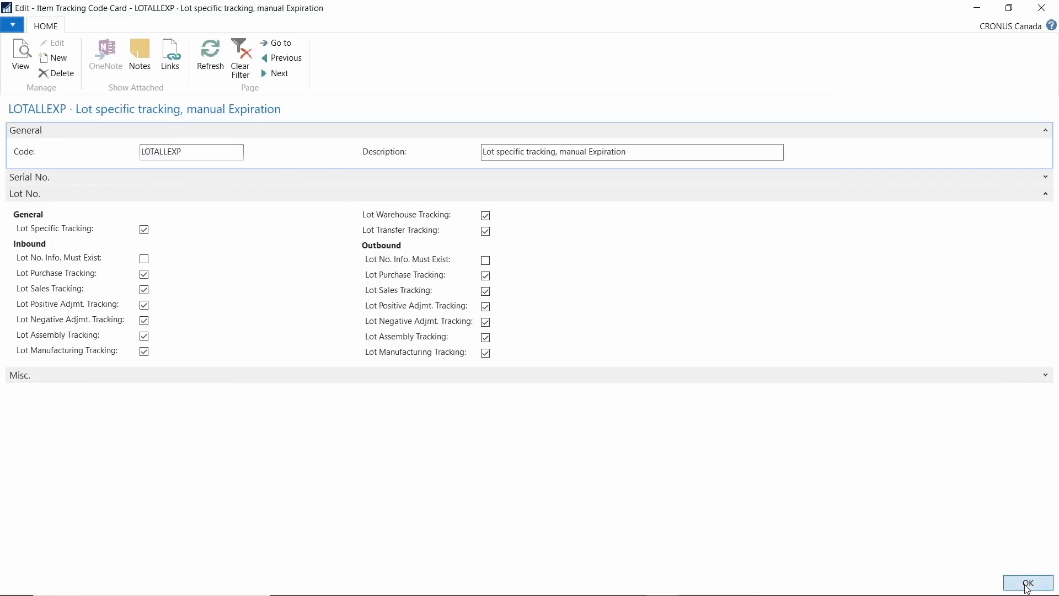
click(397, 111)
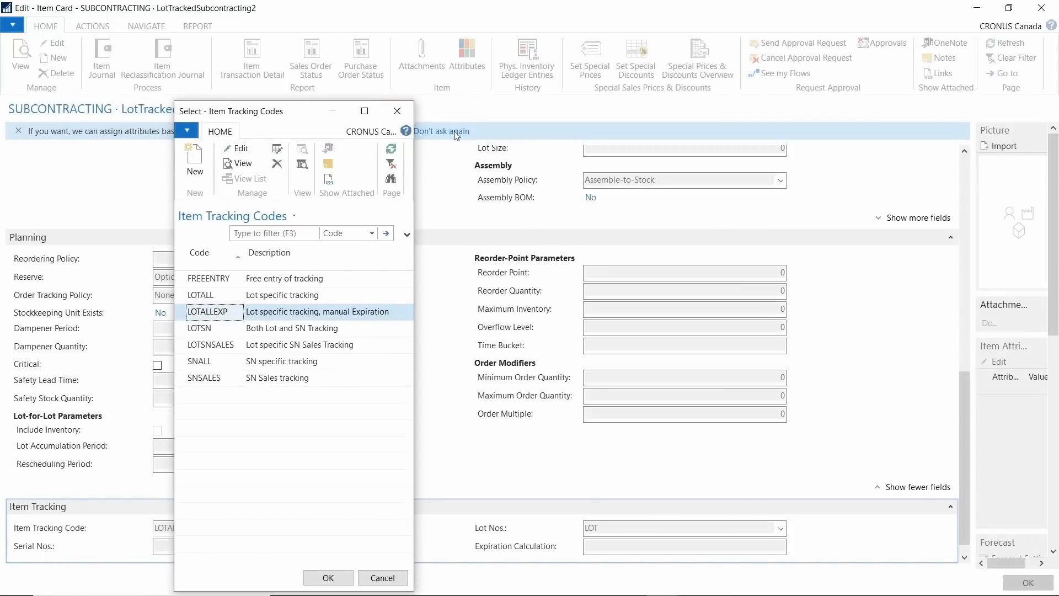
click(1026, 586)
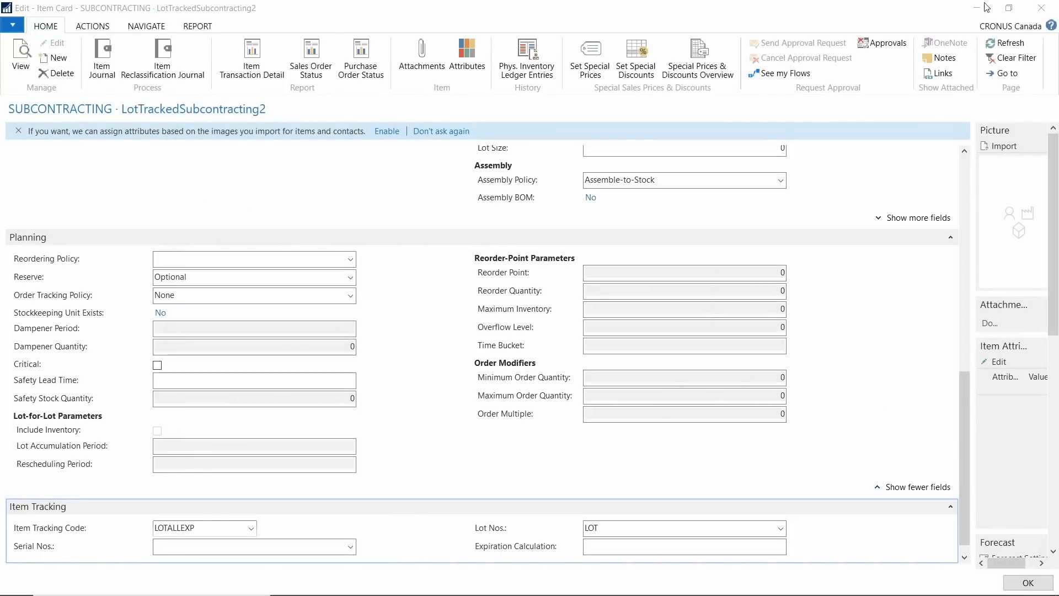
click(642, 12)
click(1041, 8)
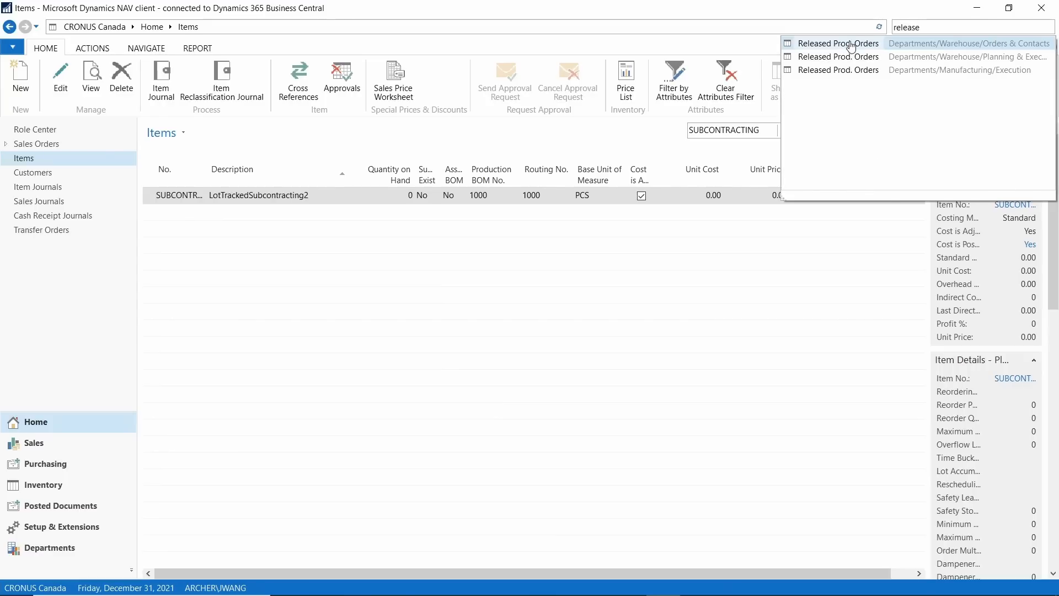
Create a new released production order for item SUBCONTRACTING with a quantity of 10
click(849, 42)
key(ctrl+n)
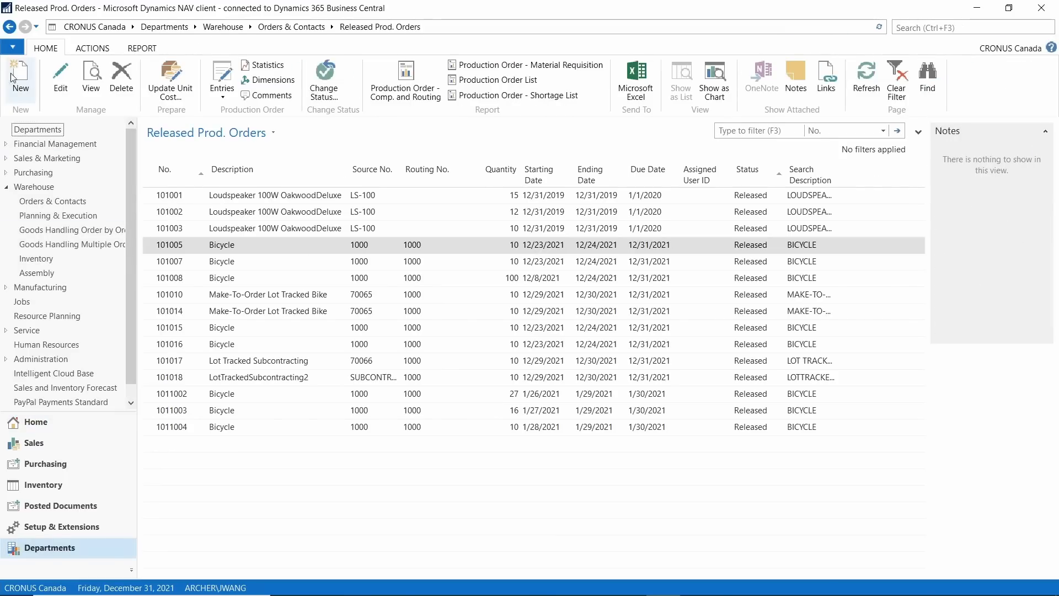
click(136, 226)
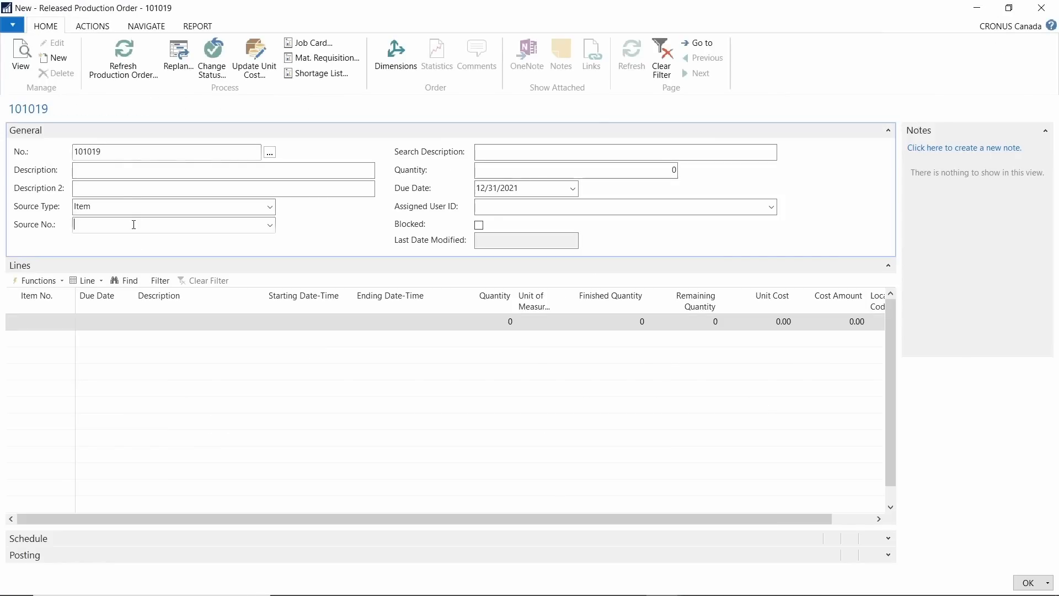
text(sub)
key(Tab)
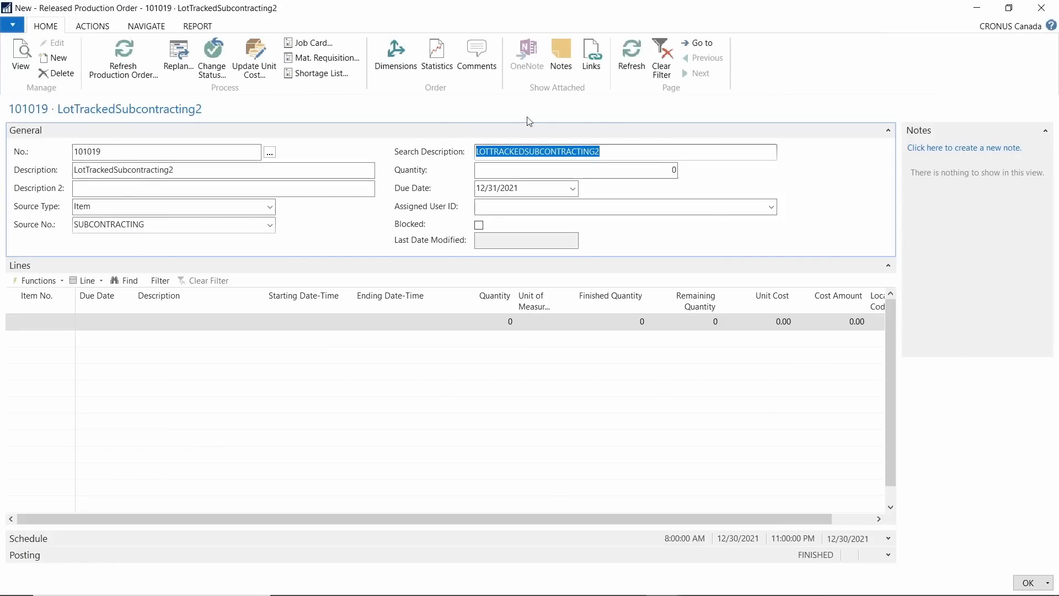
click(662, 170)
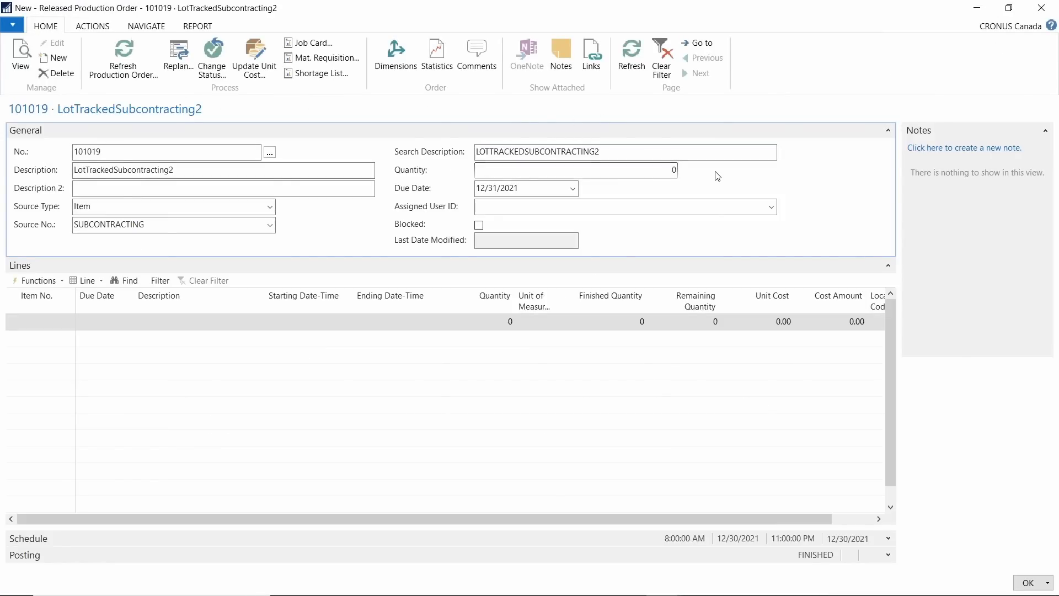
key(Tab)
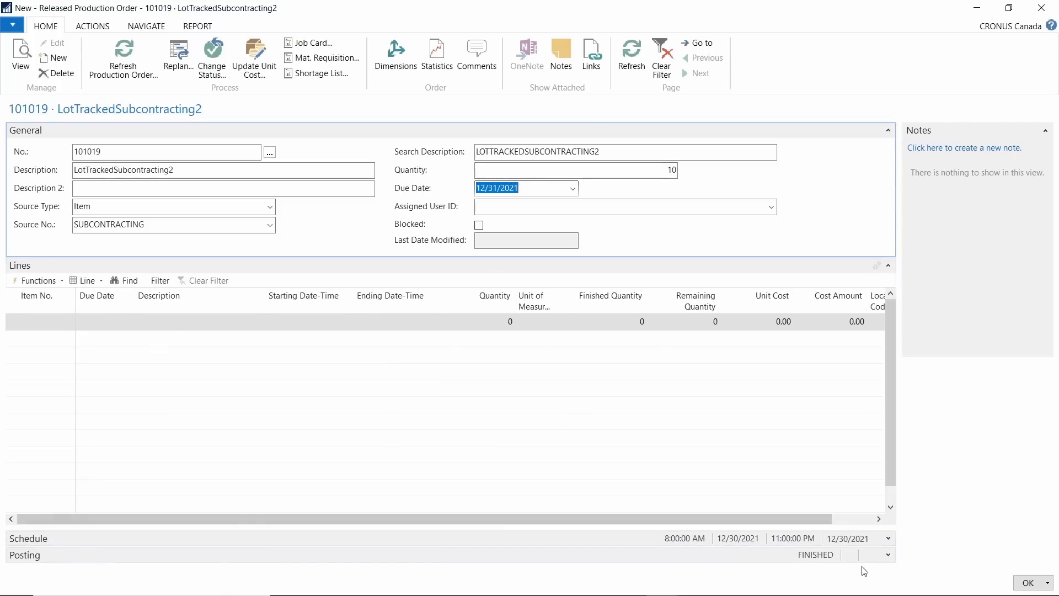
Set the order's location code to TEST and refresh it with back scheduling, calculating lines, routings and component need
click(888, 554)
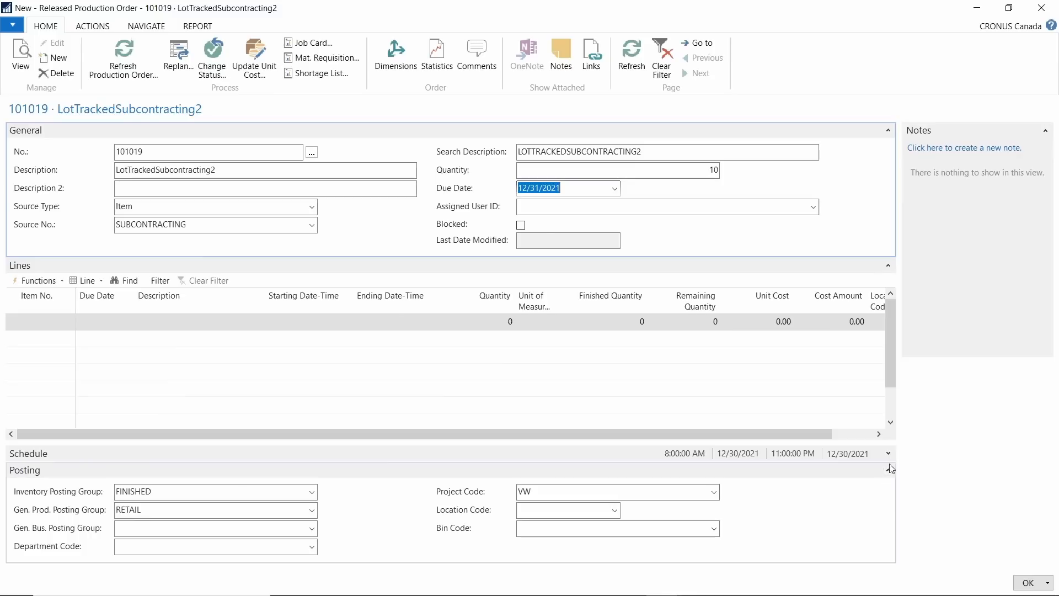
click(590, 508)
text(TEST)
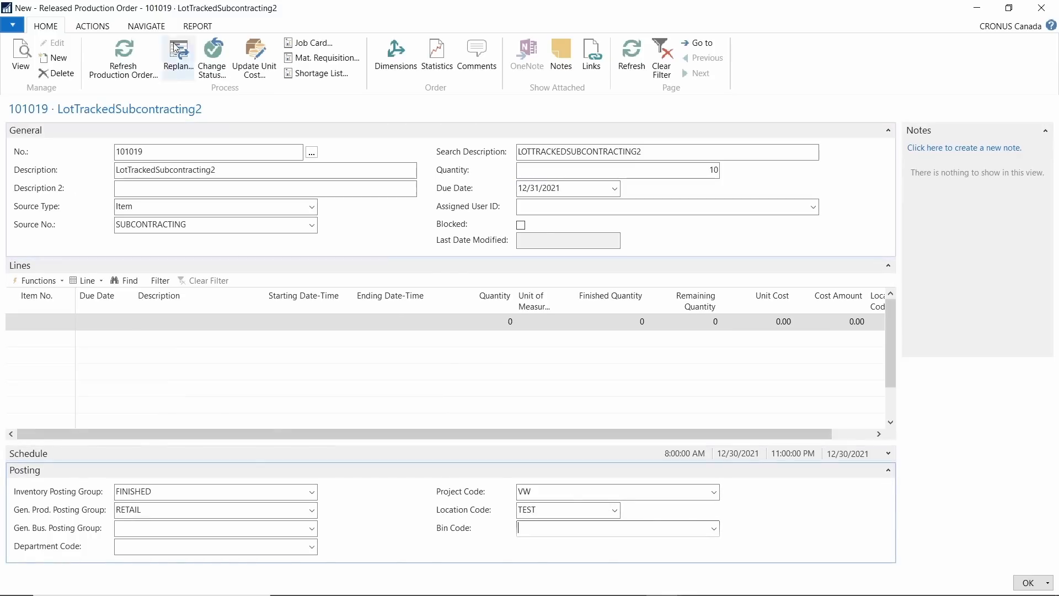
click(132, 55)
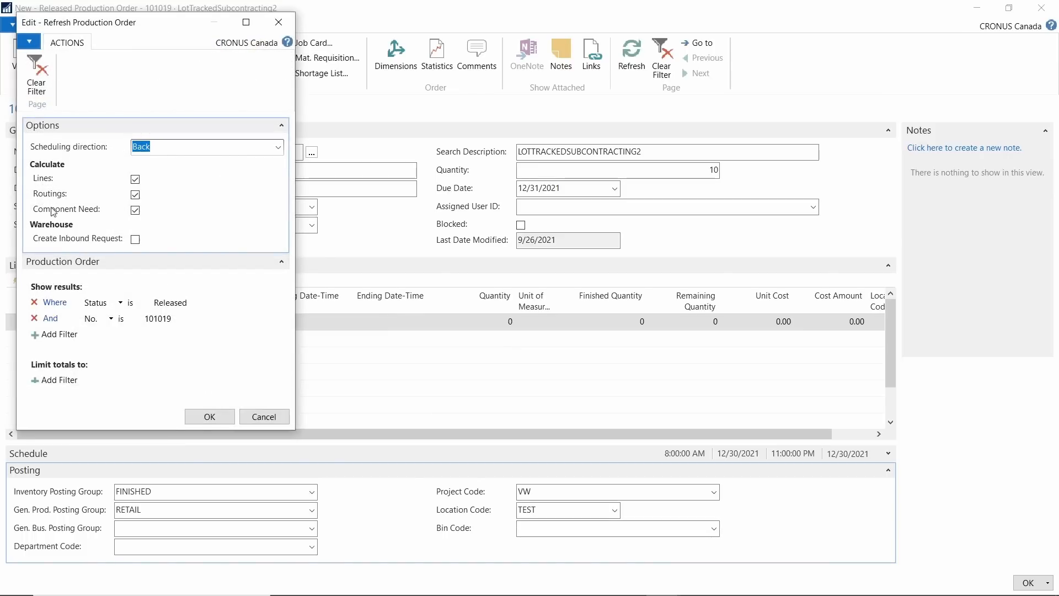
click(210, 417)
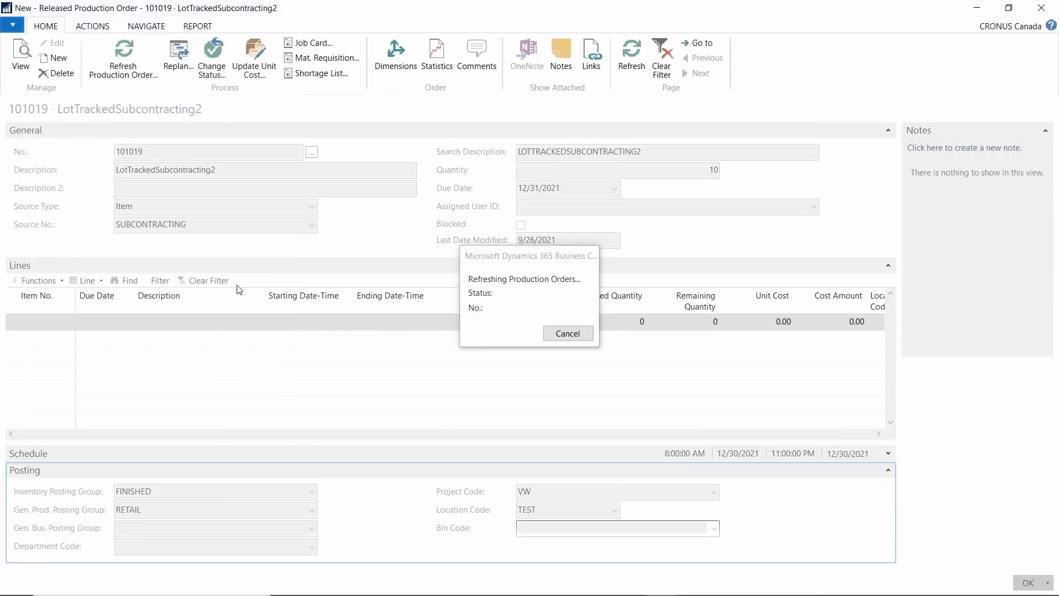
Examine the routing of the production order line, including operation 20 for subcontracting, and close the routing and the order
click(13, 326)
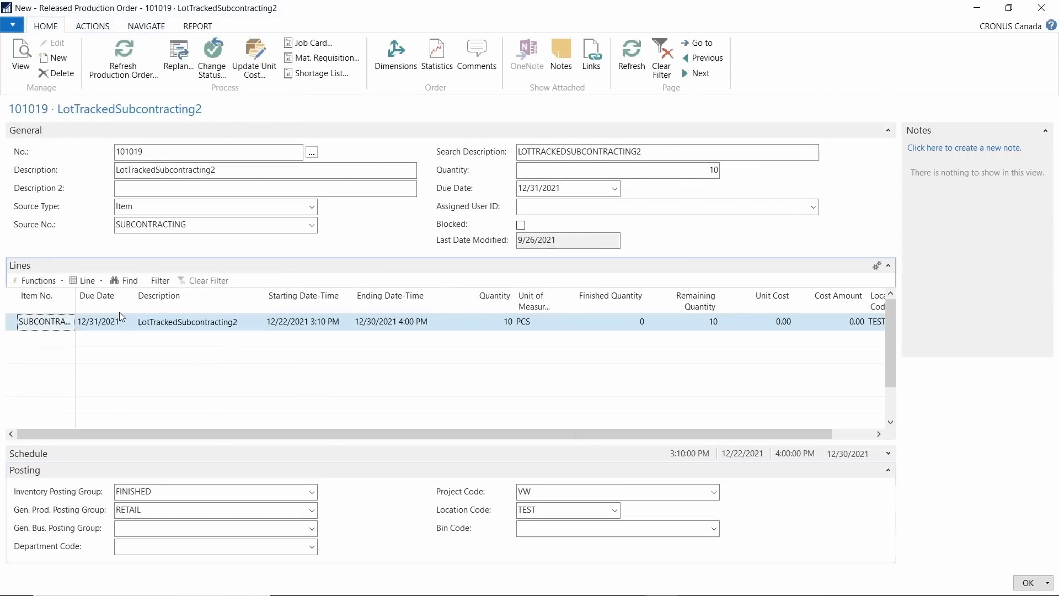
click(95, 280)
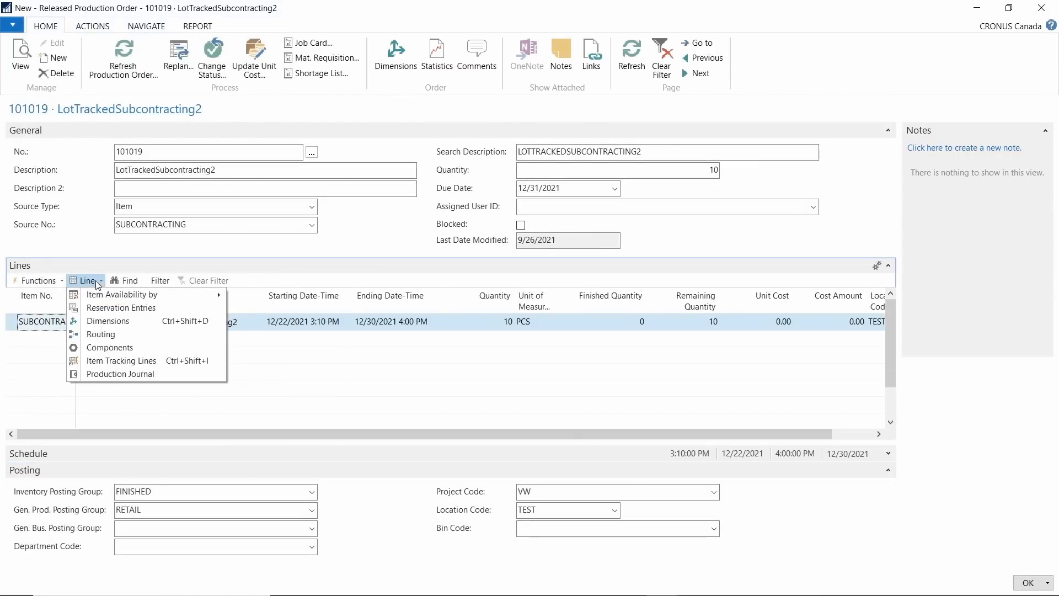
click(138, 334)
click(188, 288)
click(366, 290)
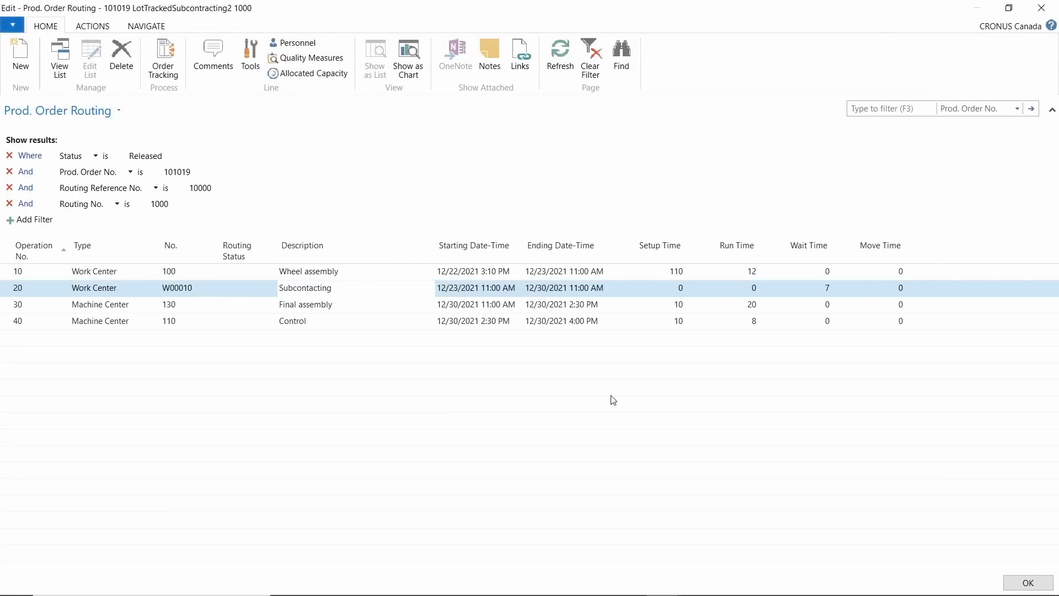
click(1016, 583)
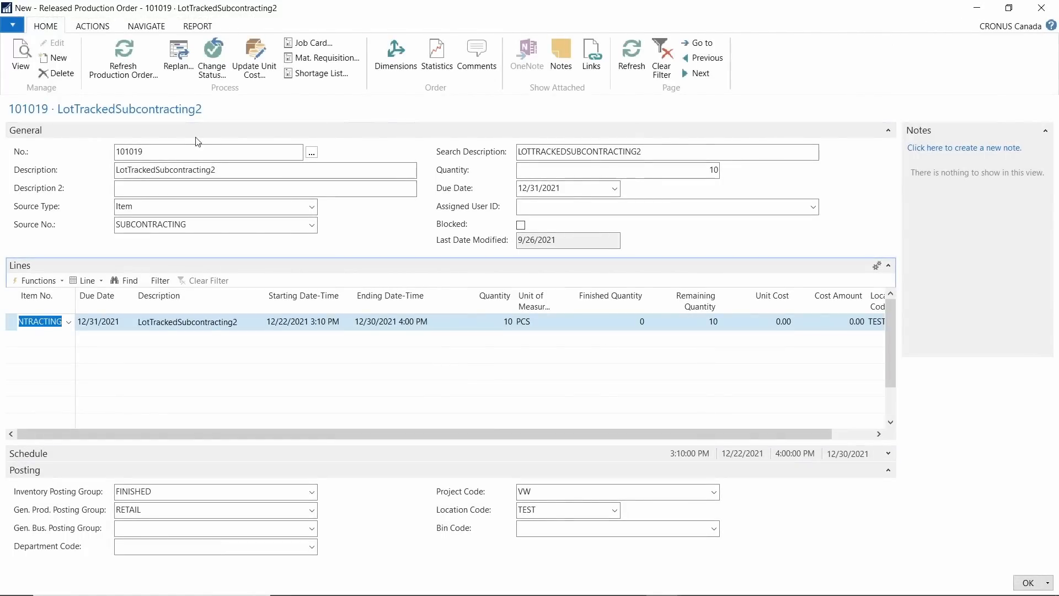
click(1046, 5)
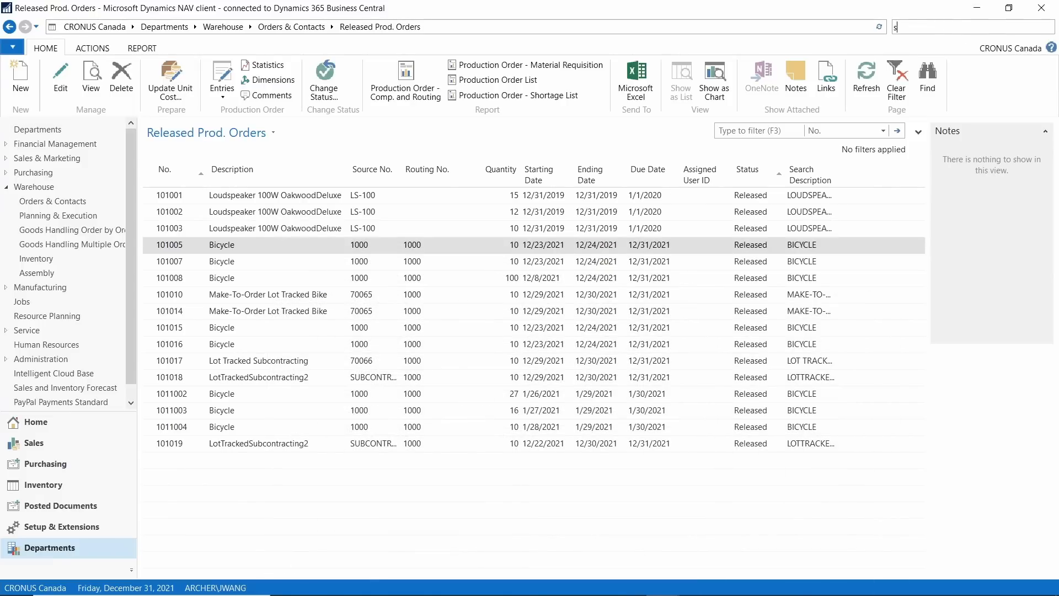
Open the subcontracting worksheet and calculate subcontracts filtered to the new SUBCONTRACTING production order's number
text(subcontr)
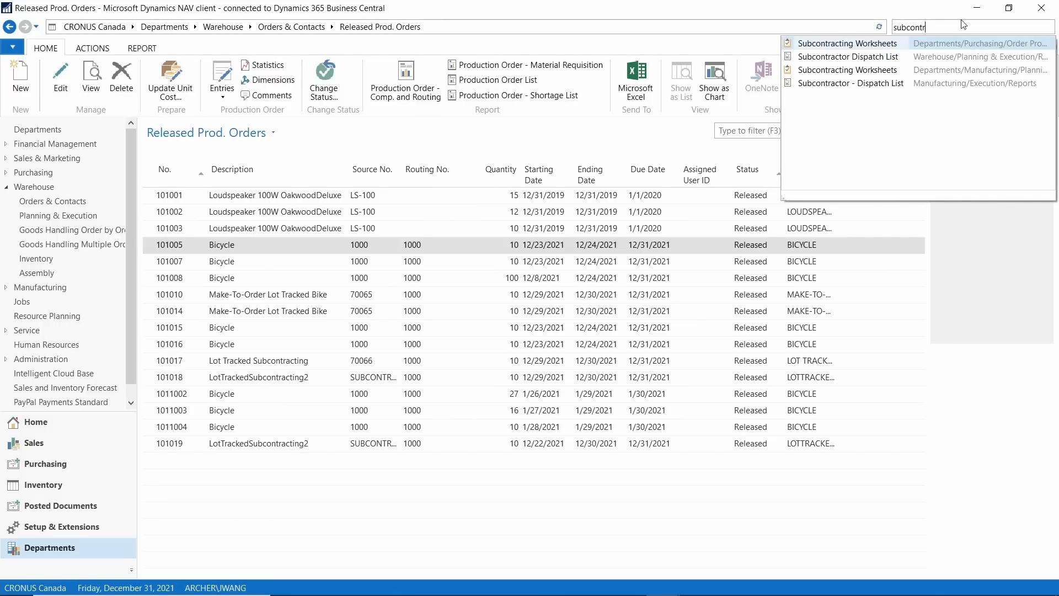
click(880, 45)
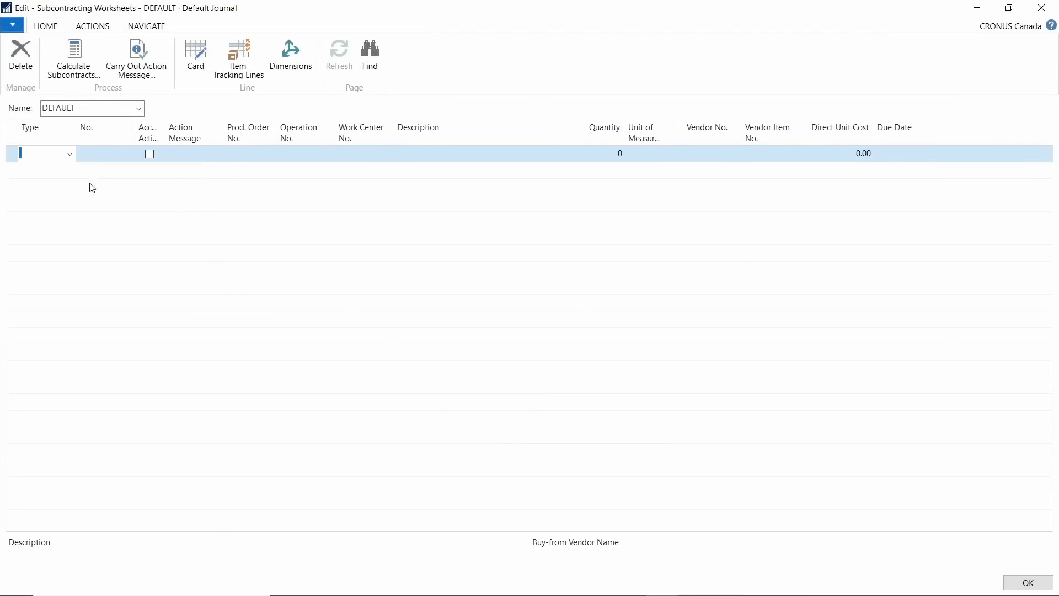
click(87, 73)
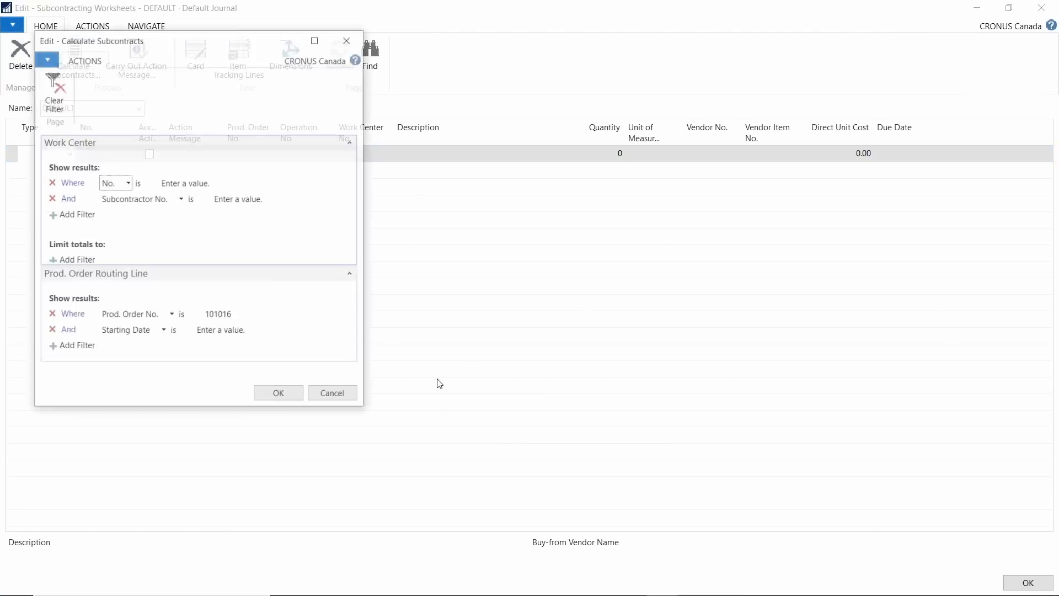
click(236, 317)
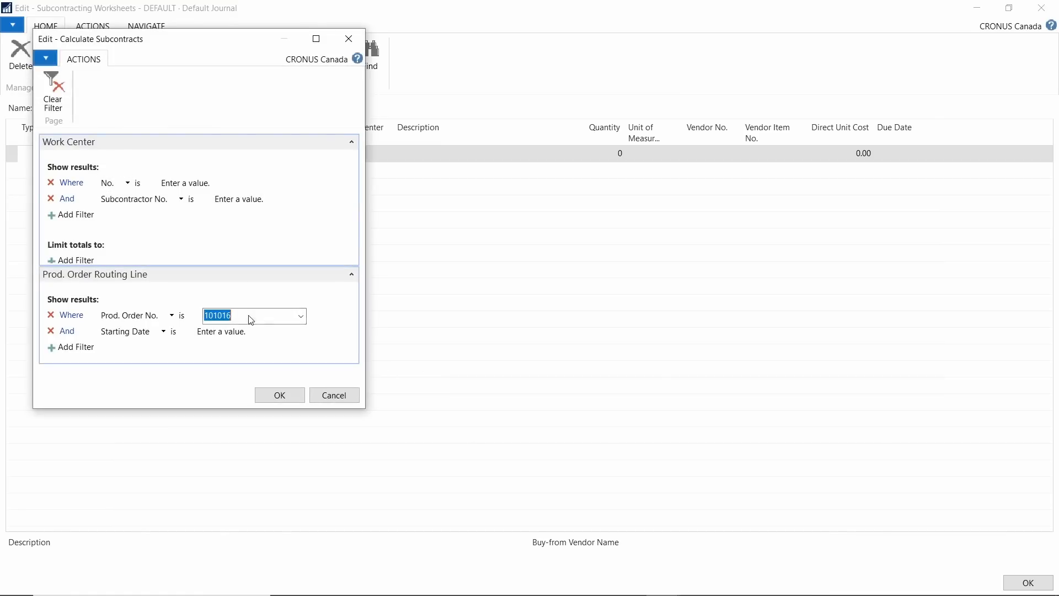
text(101019)
key(Tab)
click(278, 395)
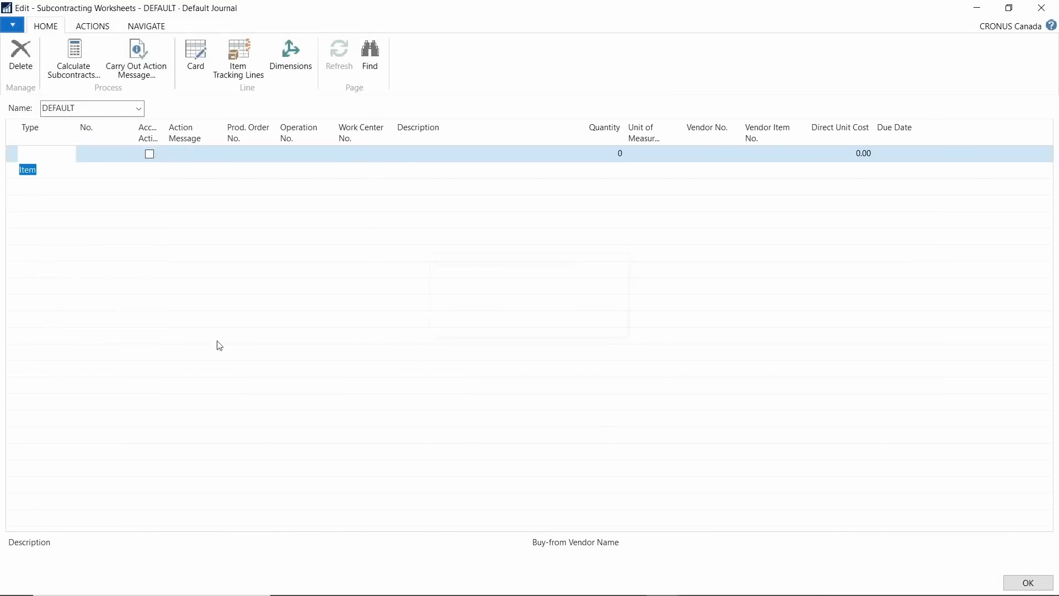
Widen the No. column and review the subcontract line's item, work center, description and vendor
click(29, 157)
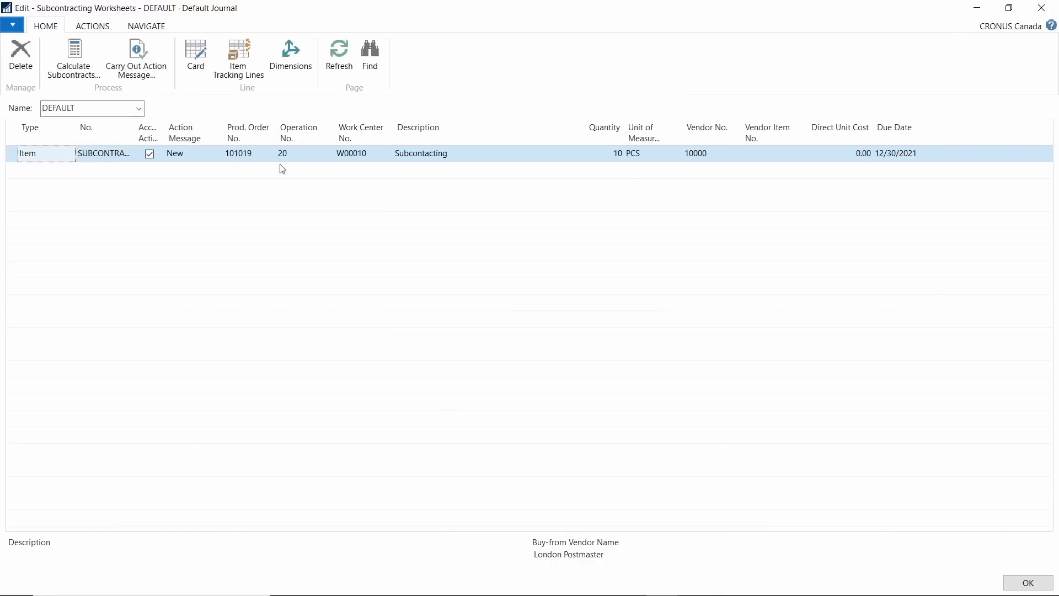
drag(141, 136, 205, 134)
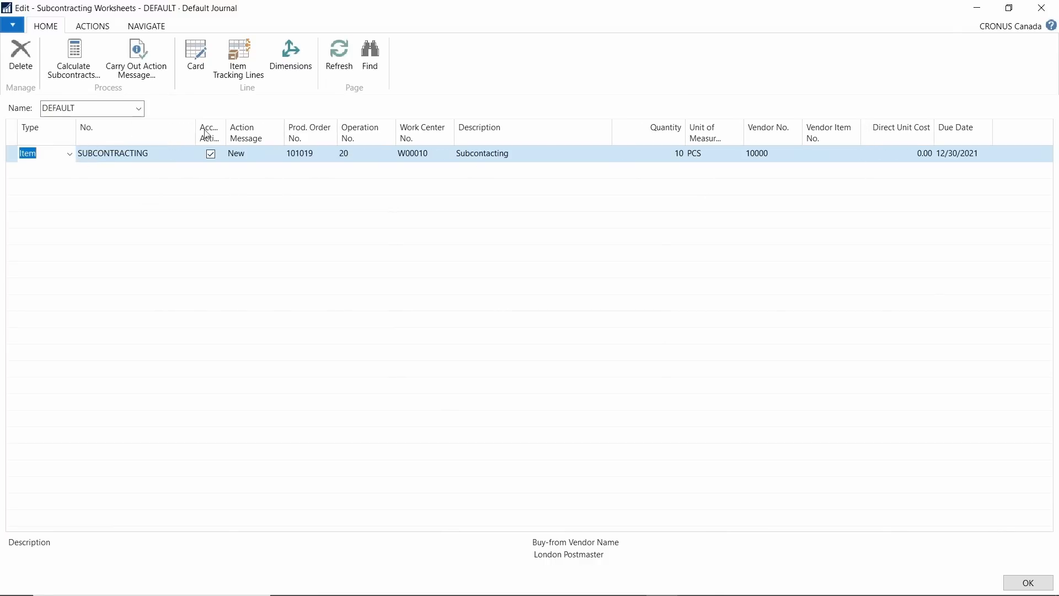
click(433, 155)
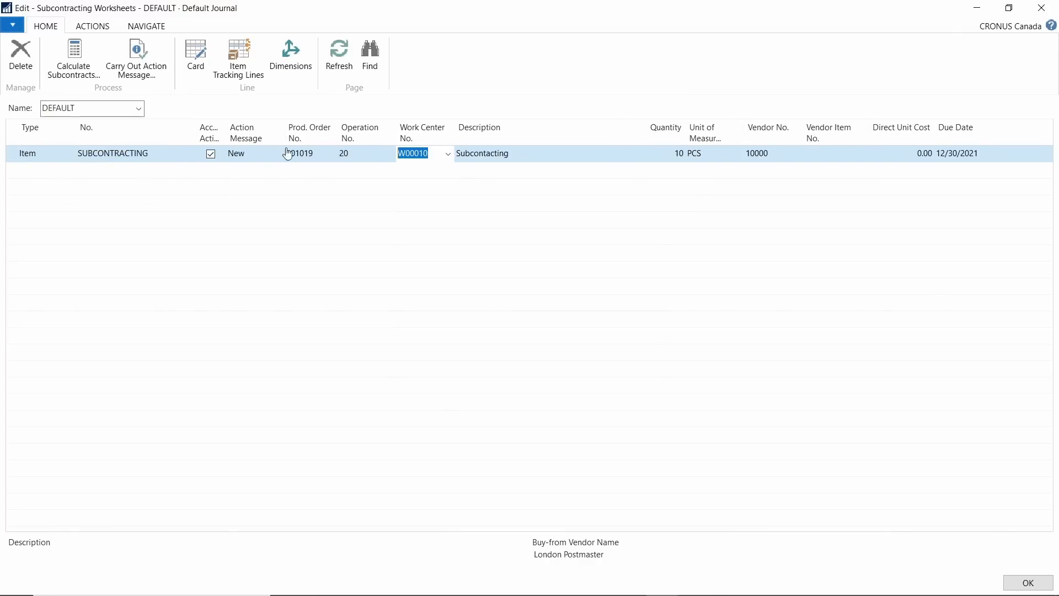
click(560, 159)
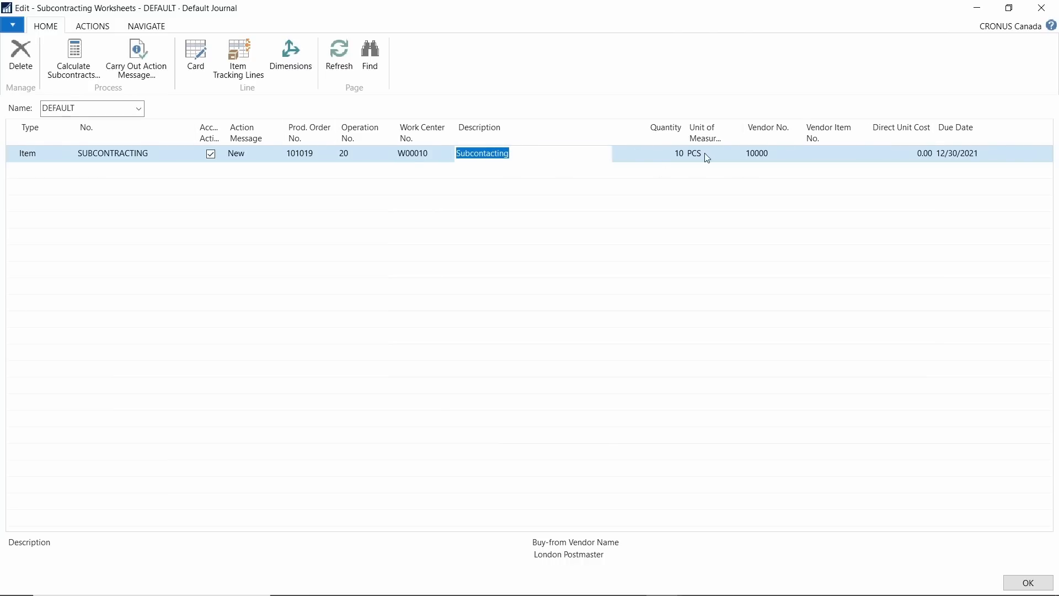
click(781, 154)
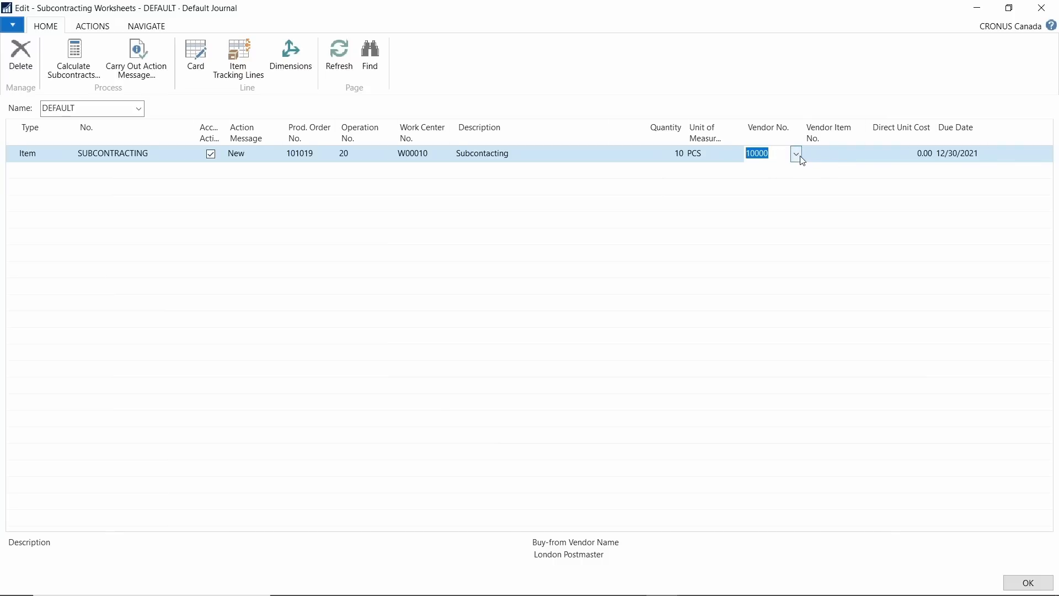
Set the subcontract line's direct unit cost to 20
click(907, 159)
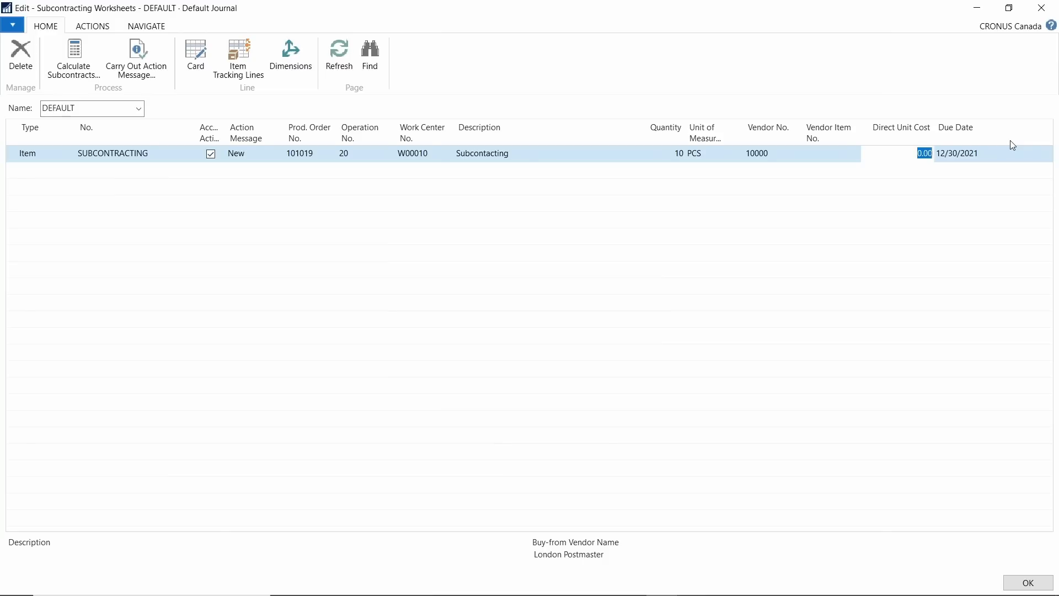
text(20)
key(Tab)
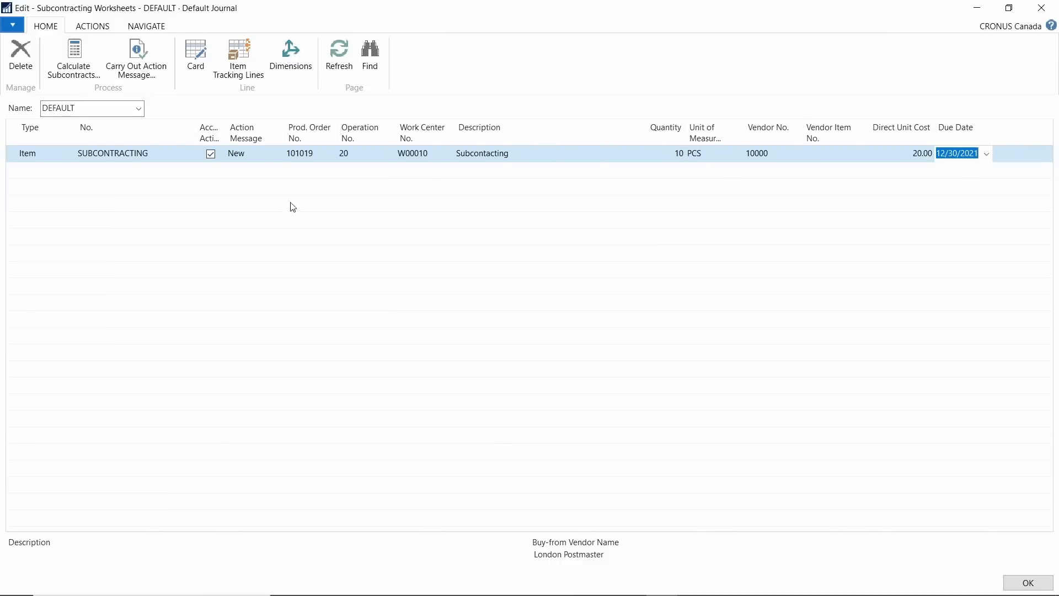
Carry out the action message for the subcontract line with order printing, saving the output as POSubcontracting in the Desktop folder
click(142, 64)
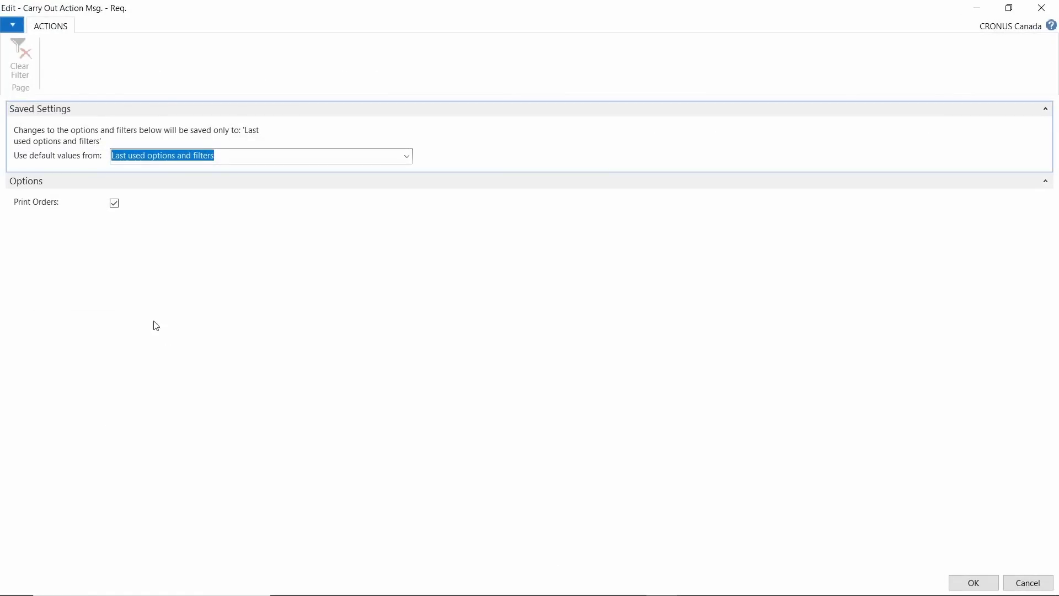
click(982, 582)
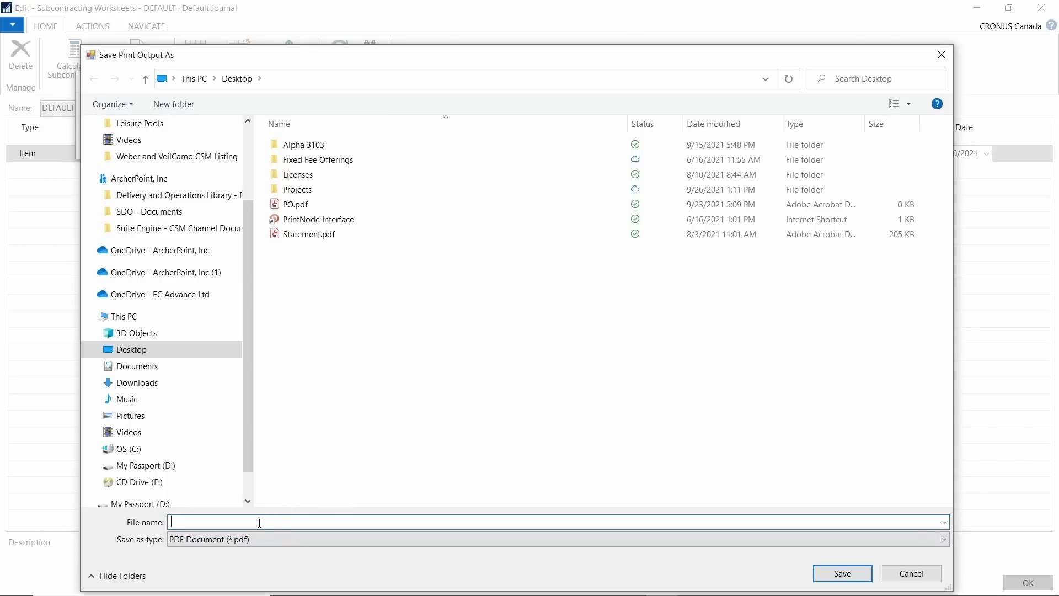
text(PO)
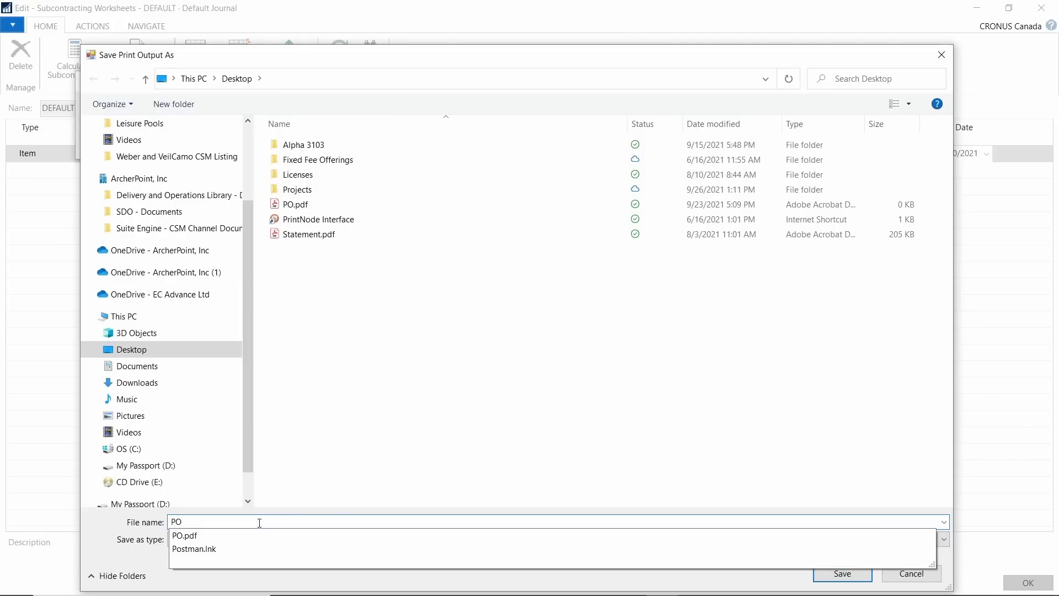
text(Subcontracting)
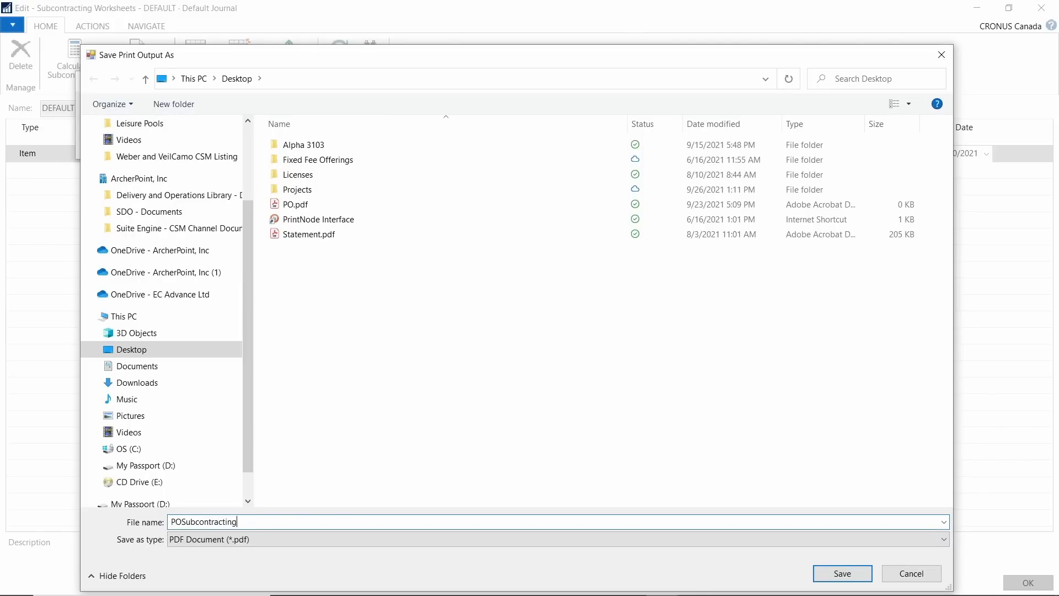
key(Return)
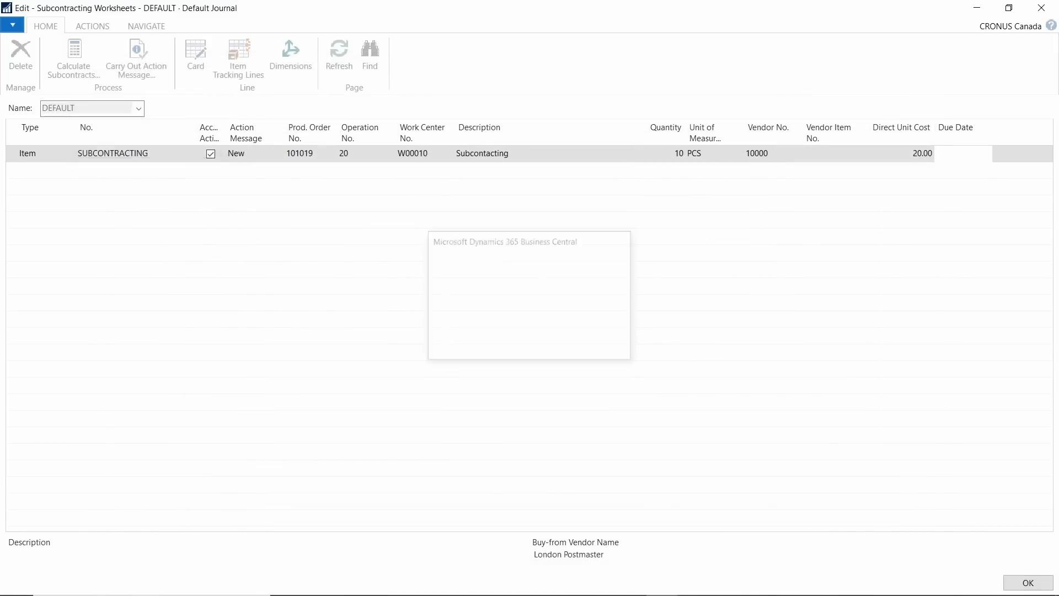
Switch to File Explorer, sort the Desktop folder by type and open POSubcontracting.pdf
mouse_move(229, 589)
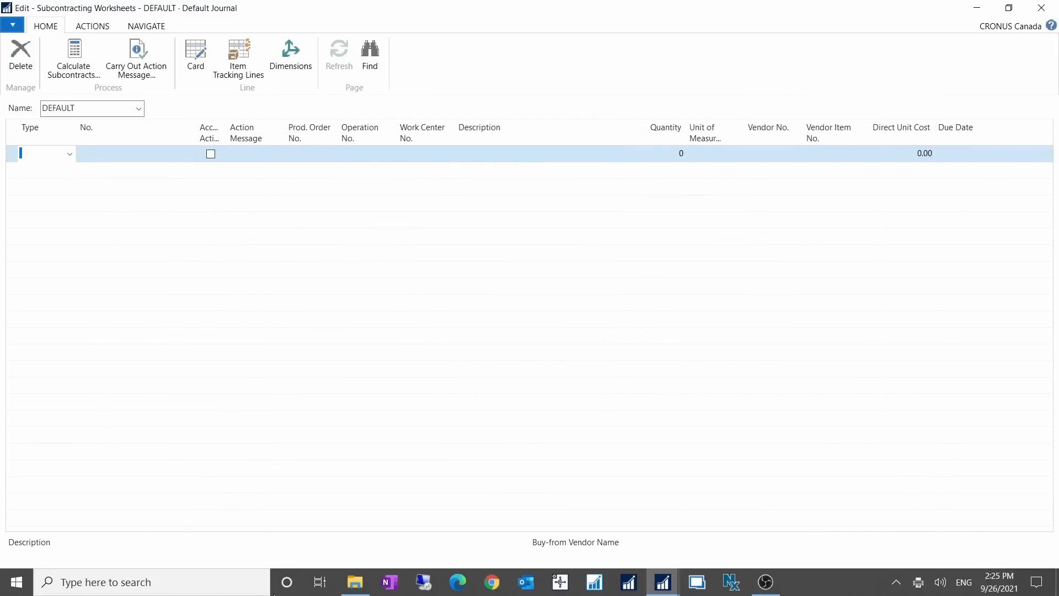
click(355, 582)
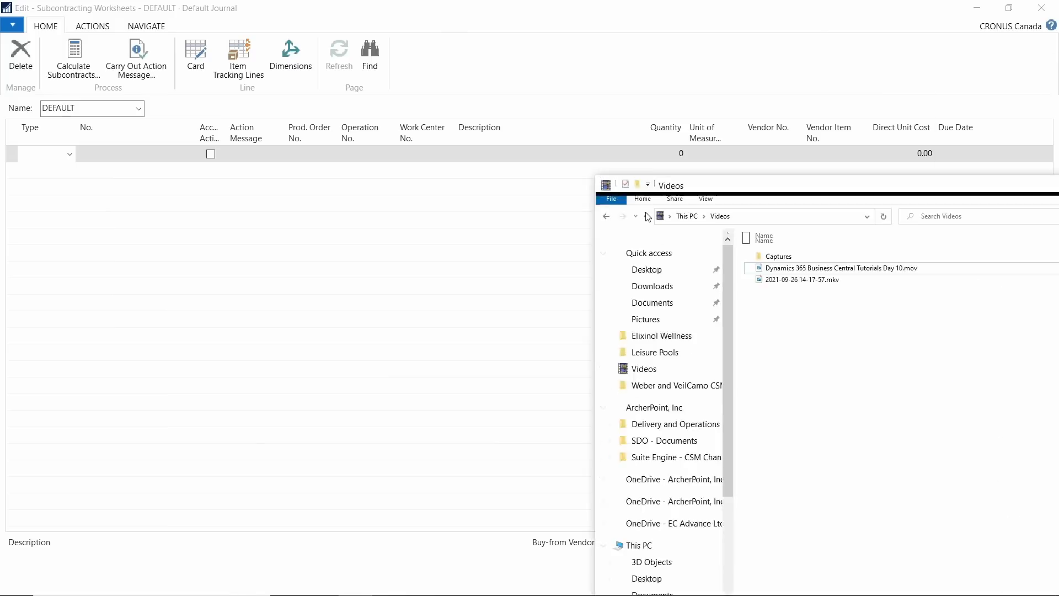
click(255, 573)
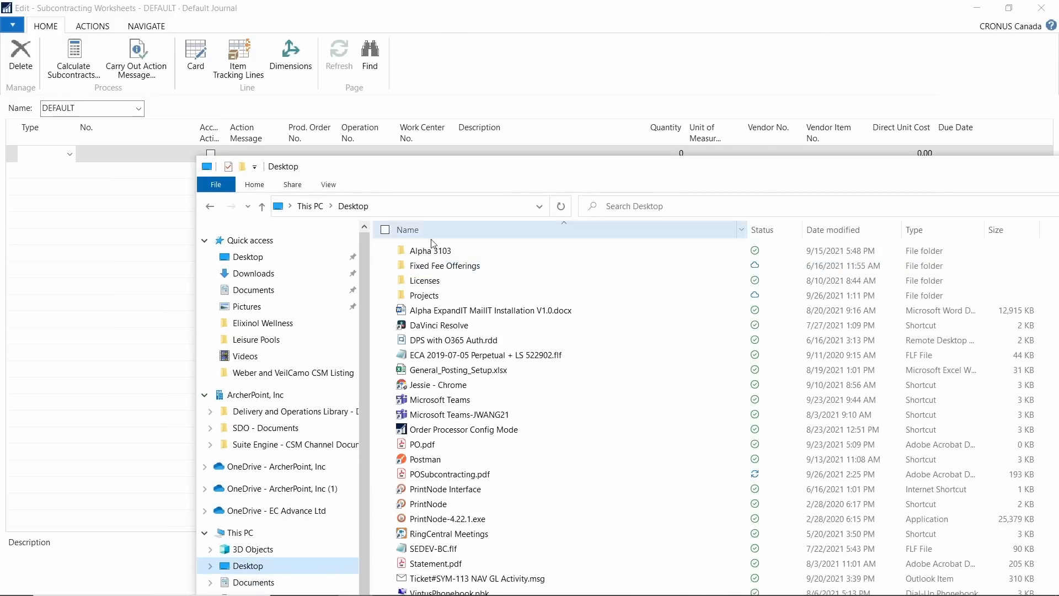
drag(541, 171, 419, 90)
double_click(419, 90)
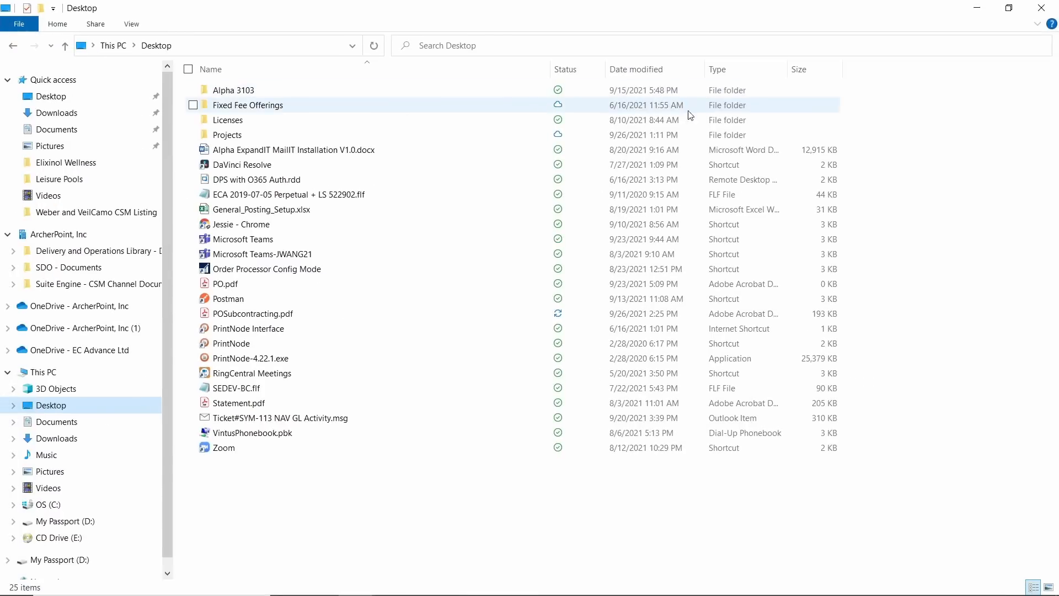
click(719, 69)
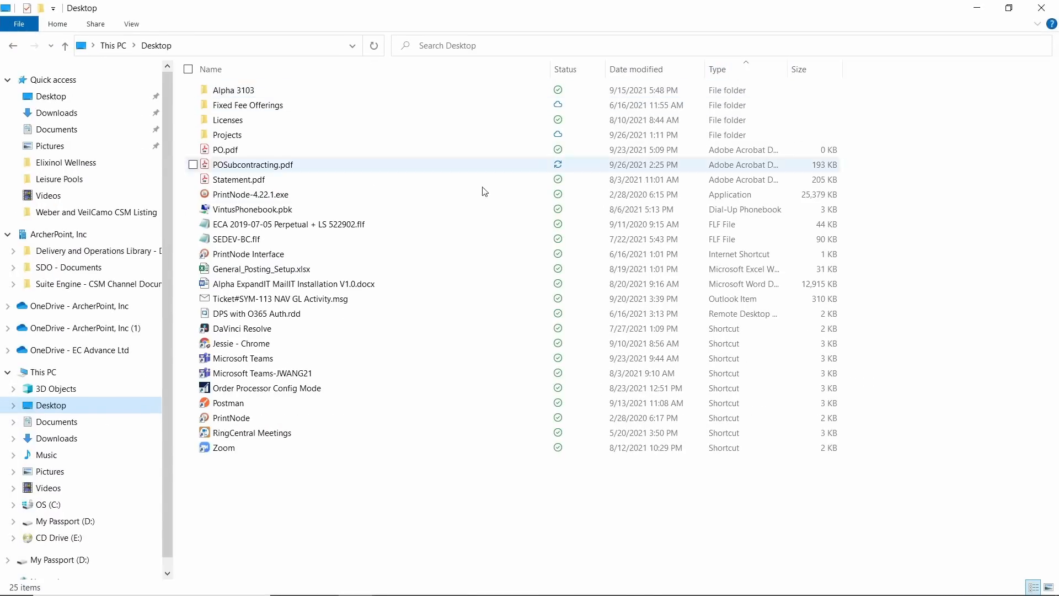
click(232, 165)
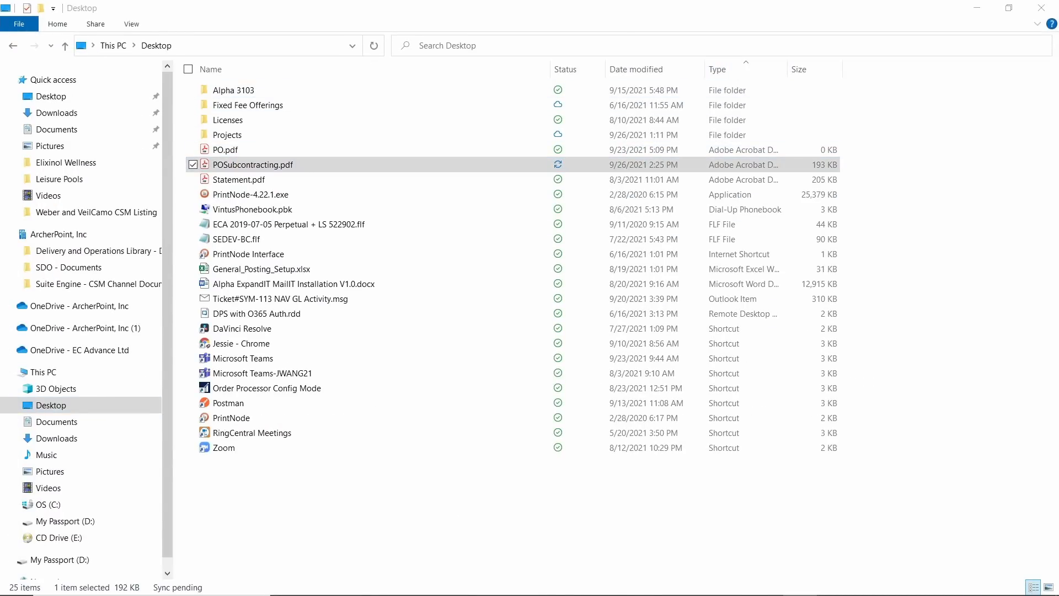
drag(1058, 122, 292, 8)
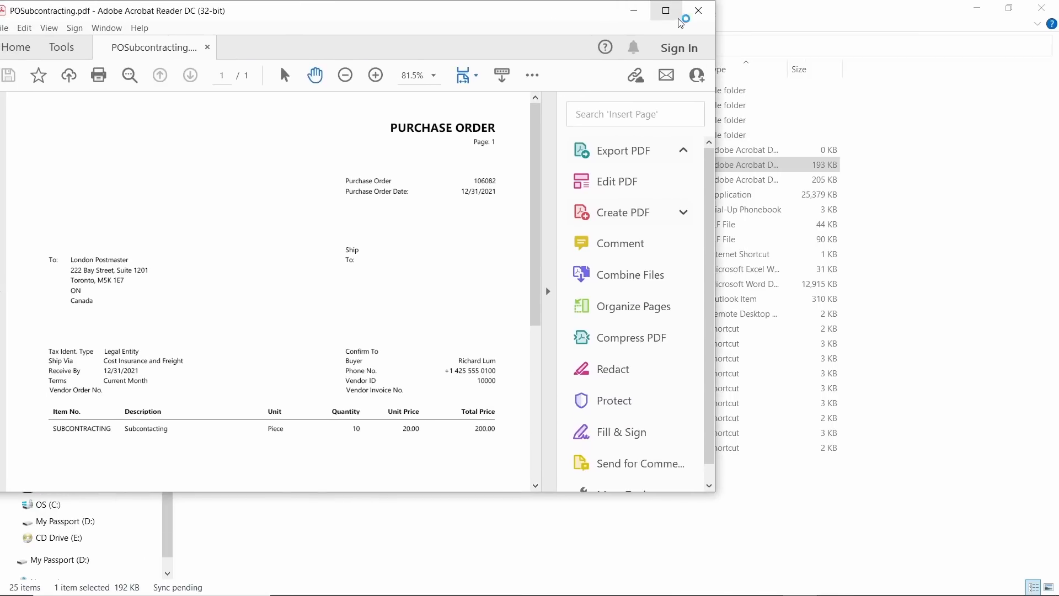
Review the printed purchase order's vendor, item line, quantity and price, and return to the subcontracting worksheet
click(666, 11)
scroll(303, 259, down, 8)
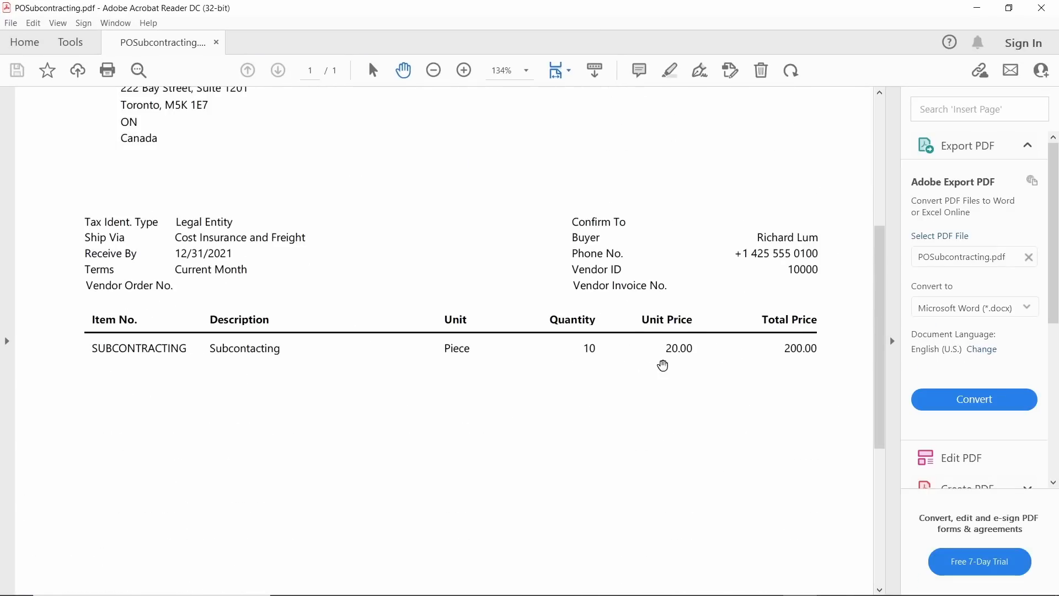
scroll(690, 353, up, 5)
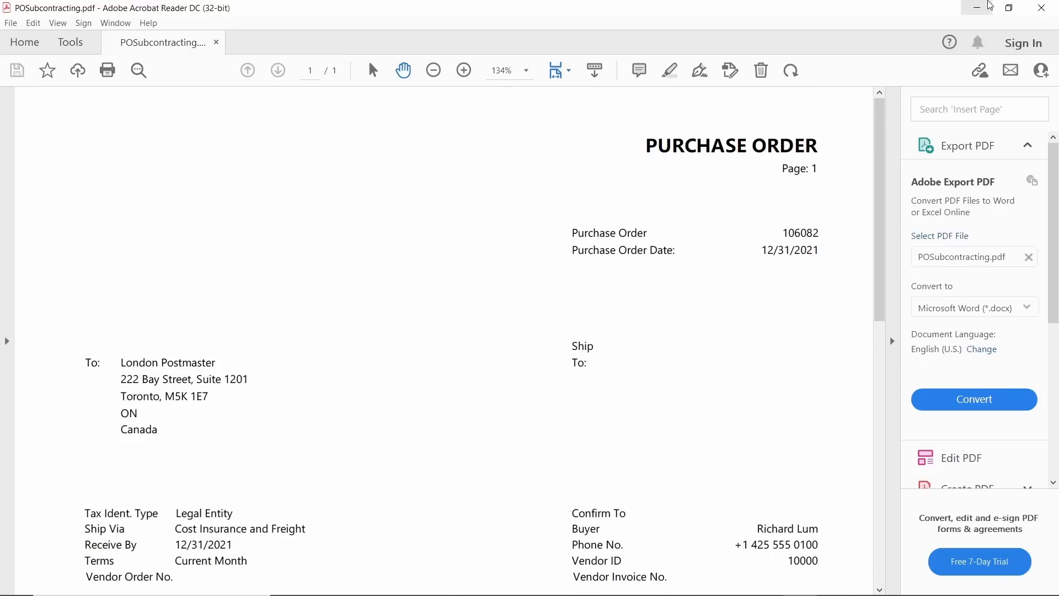
click(984, 12)
click(979, 8)
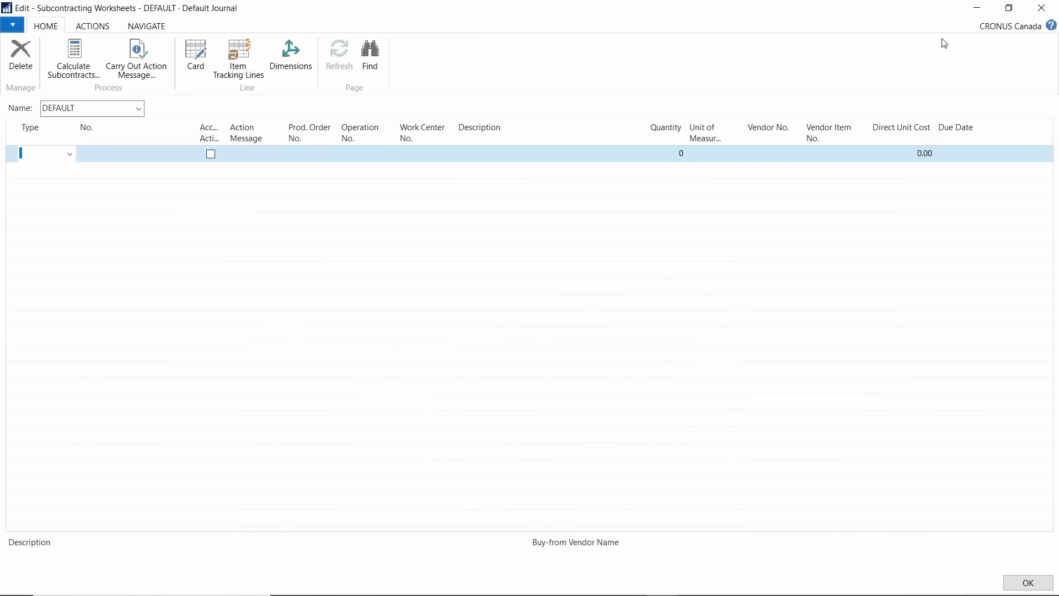
Close the subcontracting worksheet and open the newly created London Postmaster subcontract order from the purchase orders list
click(1039, 9)
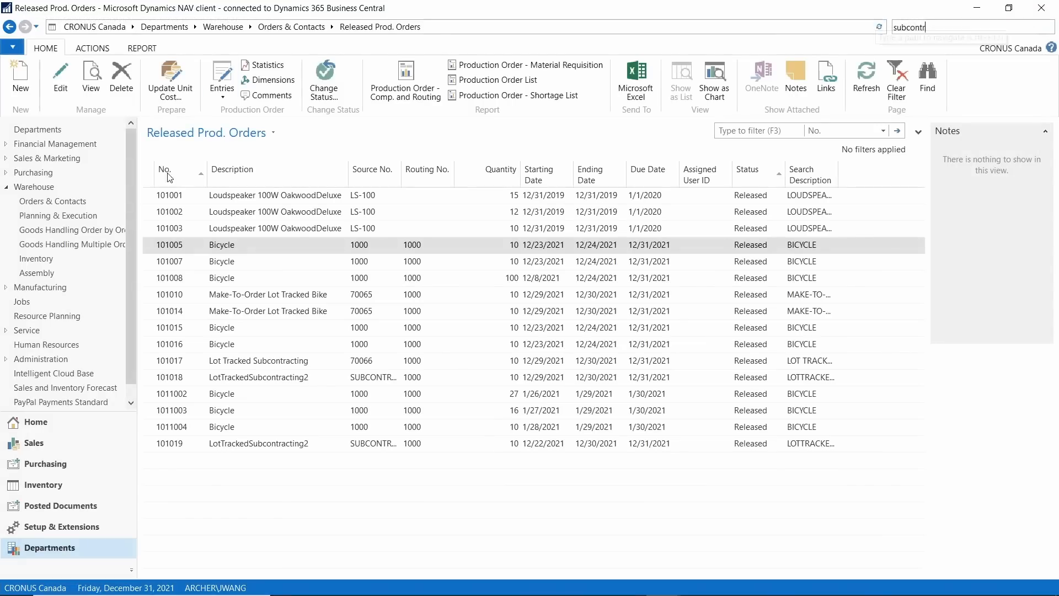
click(45, 464)
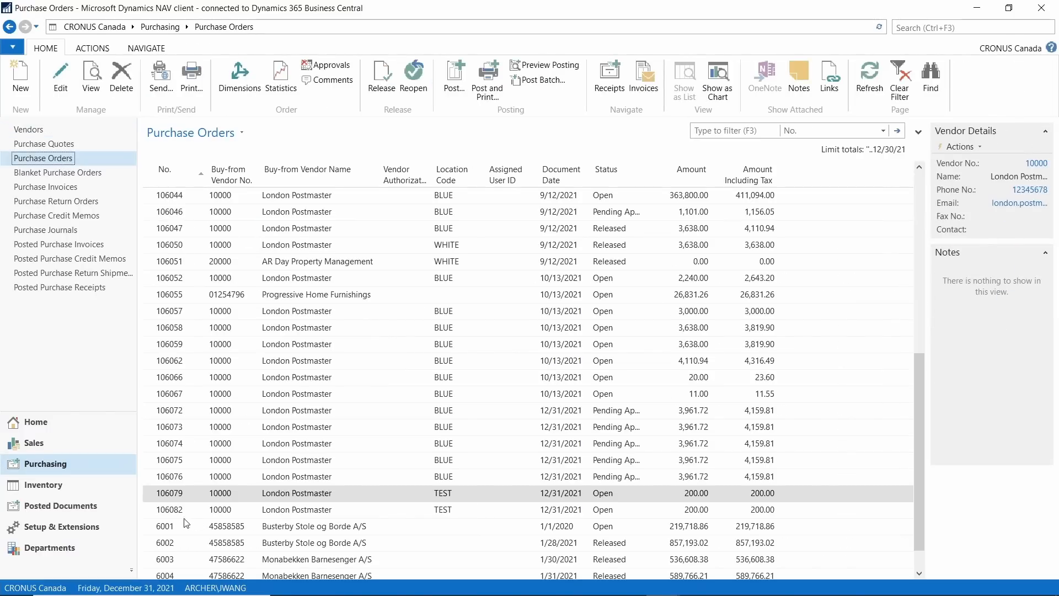
click(178, 512)
double_click(171, 517)
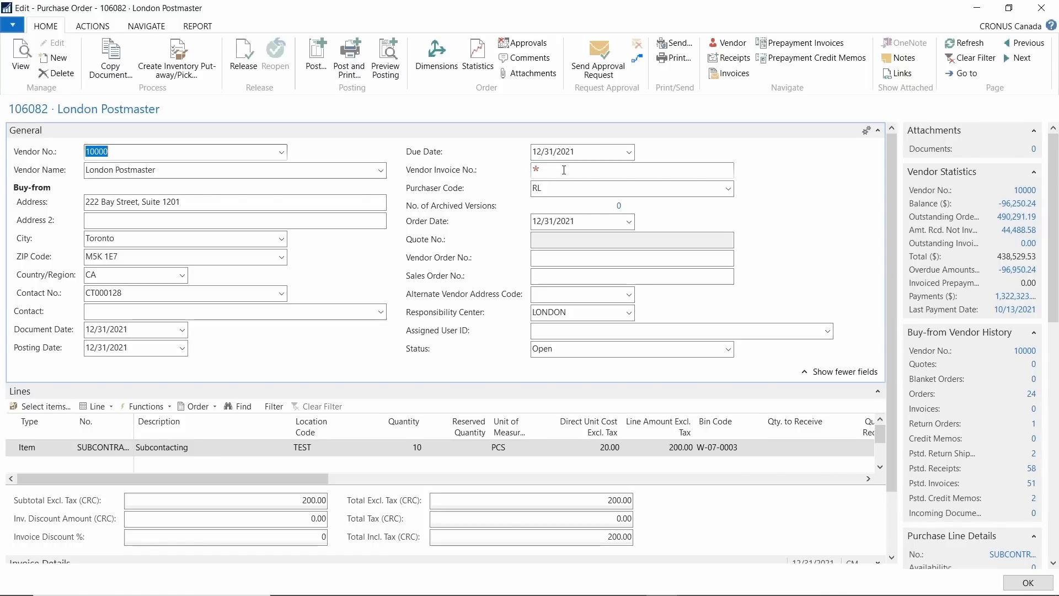
Set the purchase order's Vendor Invoice No. to SUBCONT1
click(563, 170)
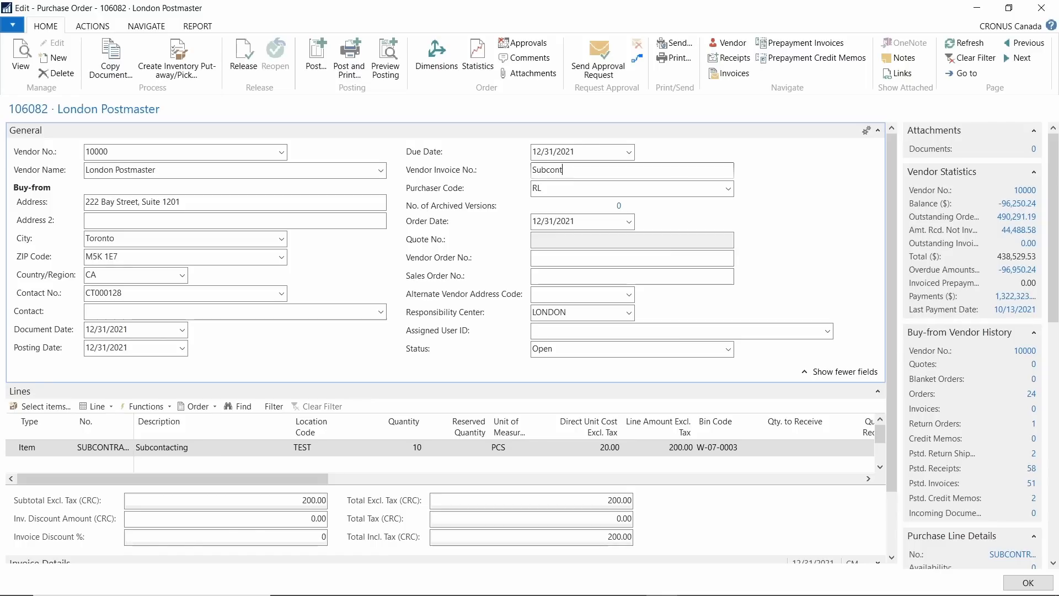
text(Subcont1)
key(Tab)
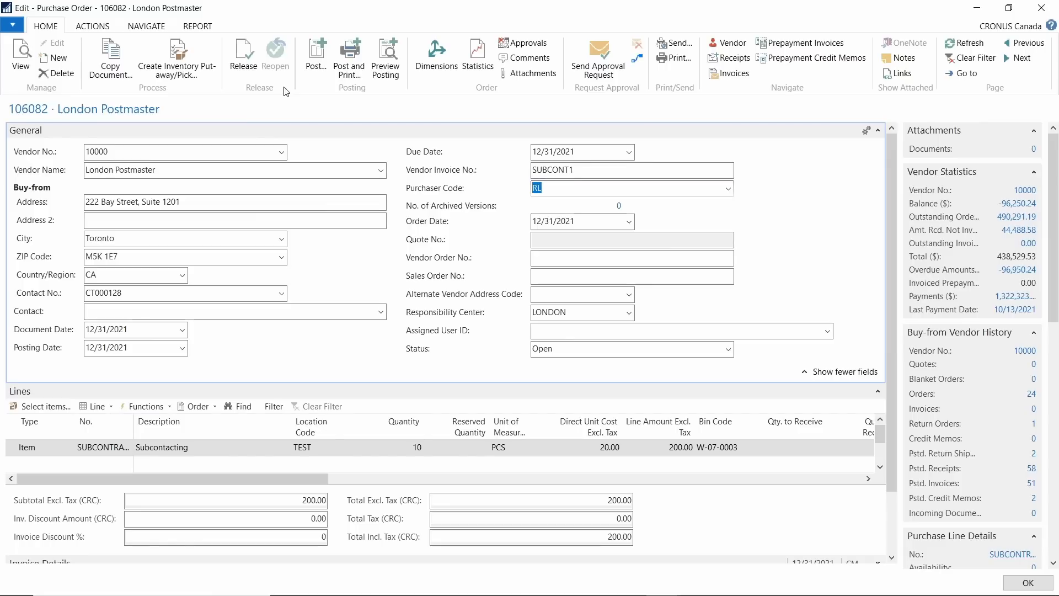
Try to post the subcontract purchase order with the Receive and Invoice option
click(316, 55)
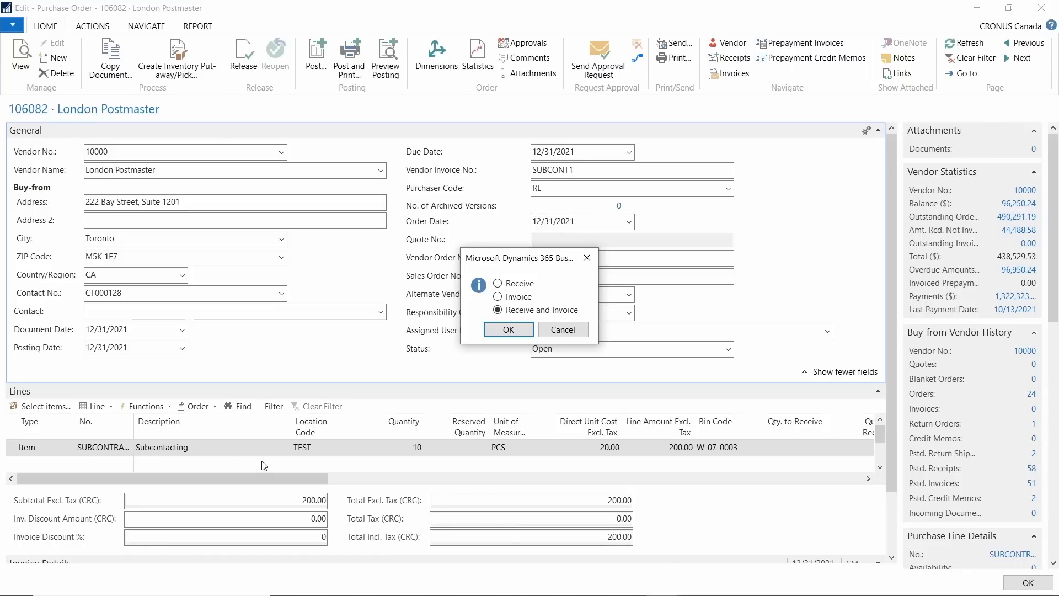
click(509, 330)
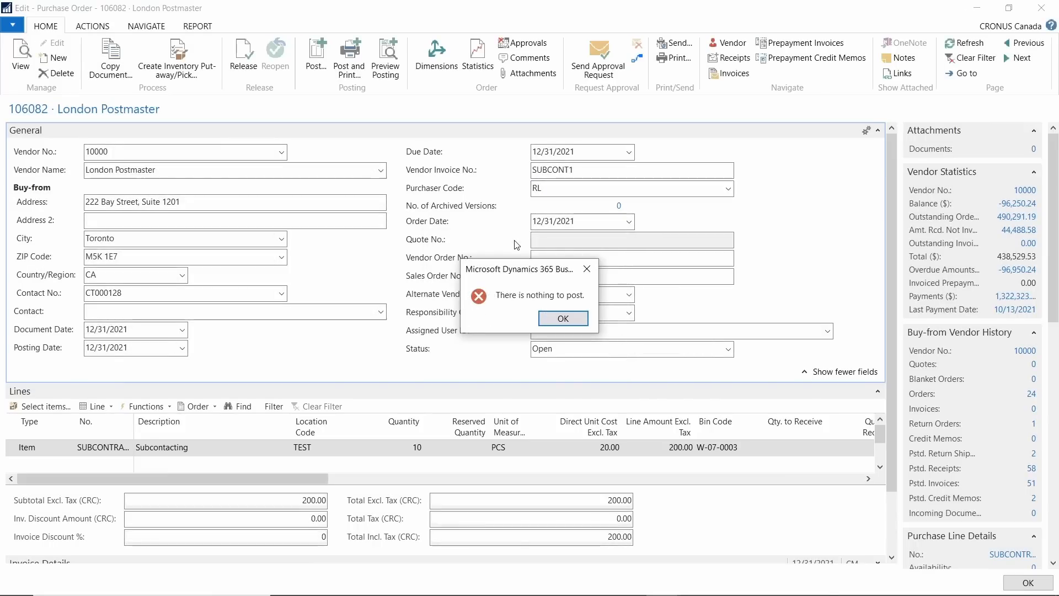
click(545, 320)
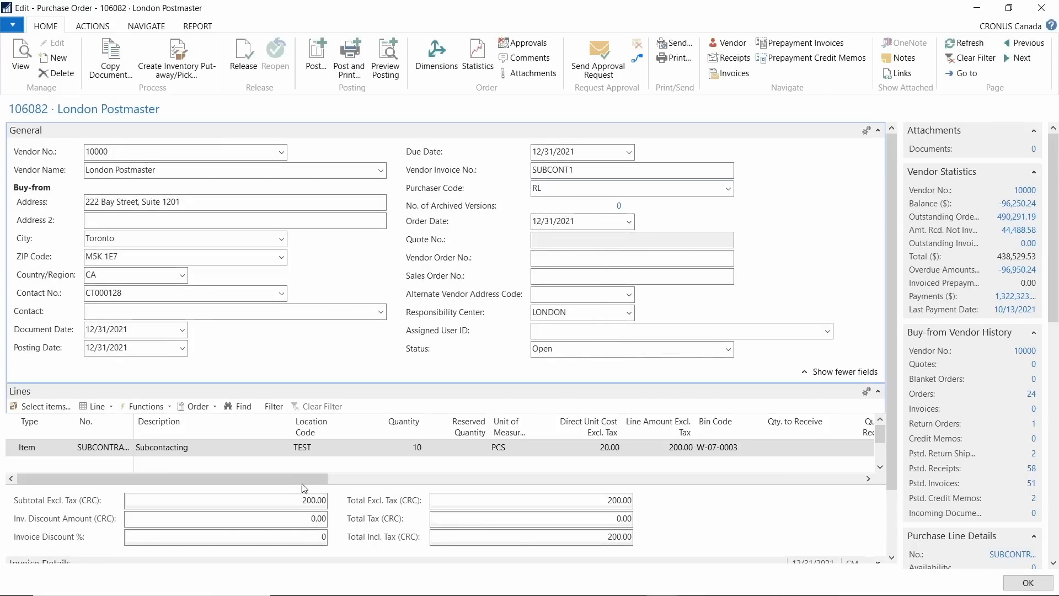
Set Qty. to Receive on the SUBCONTRACTING purchase line to 10
drag(300, 486, 652, 469)
drag(512, 478, 440, 487)
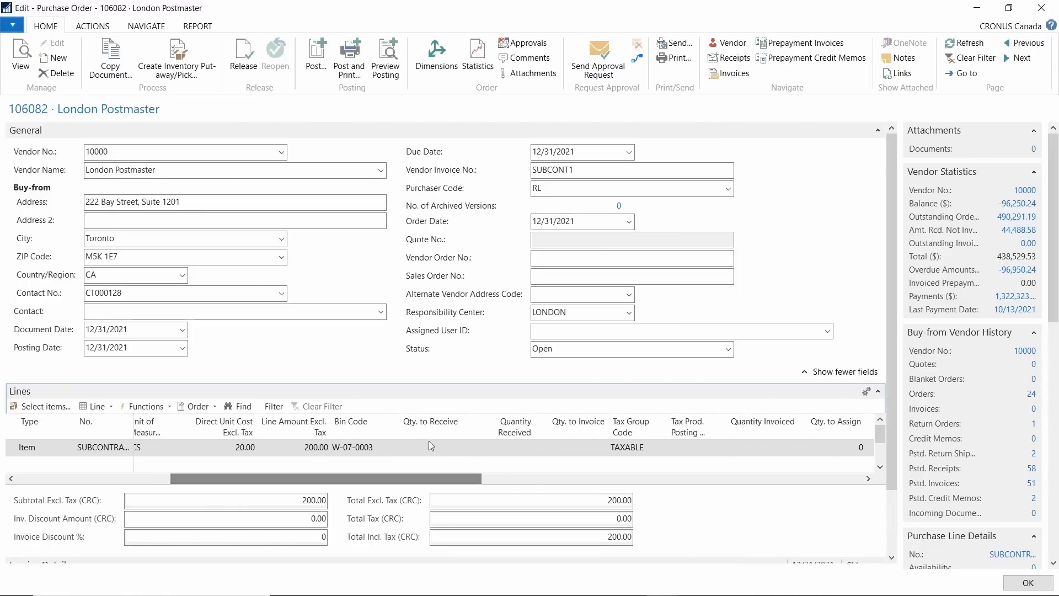
click(425, 449)
text(10)
key(Tab)
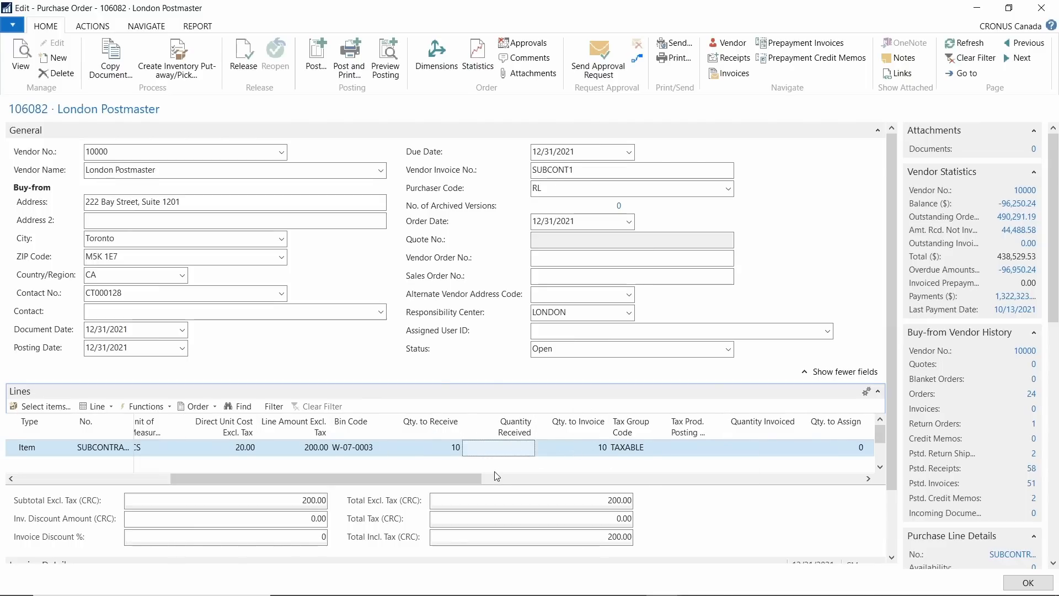
Widen the No. column in the purchase order lines to fit the full item number
drag(465, 479, 311, 479)
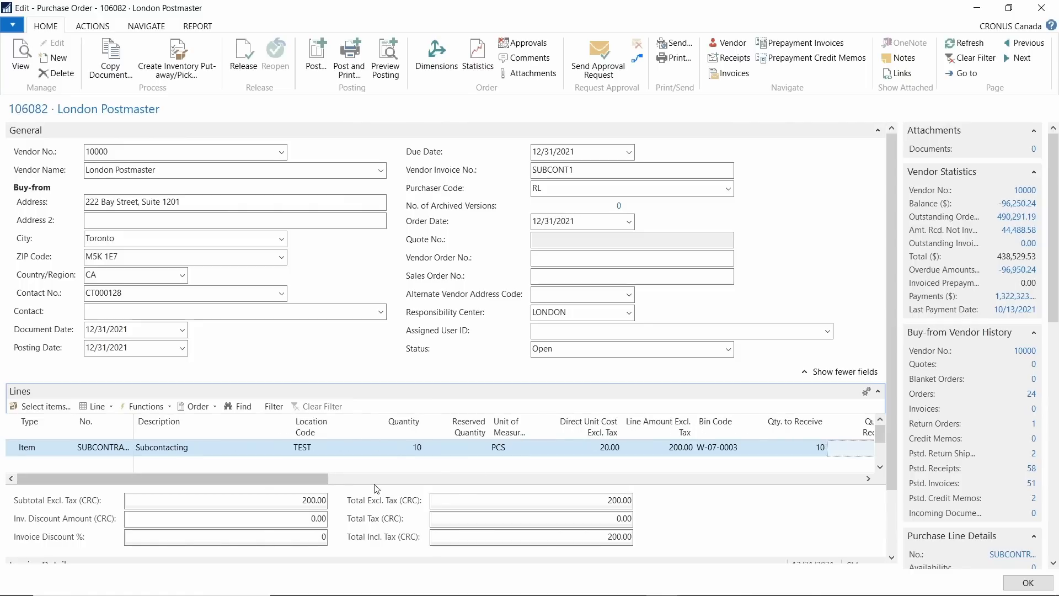
click(201, 444)
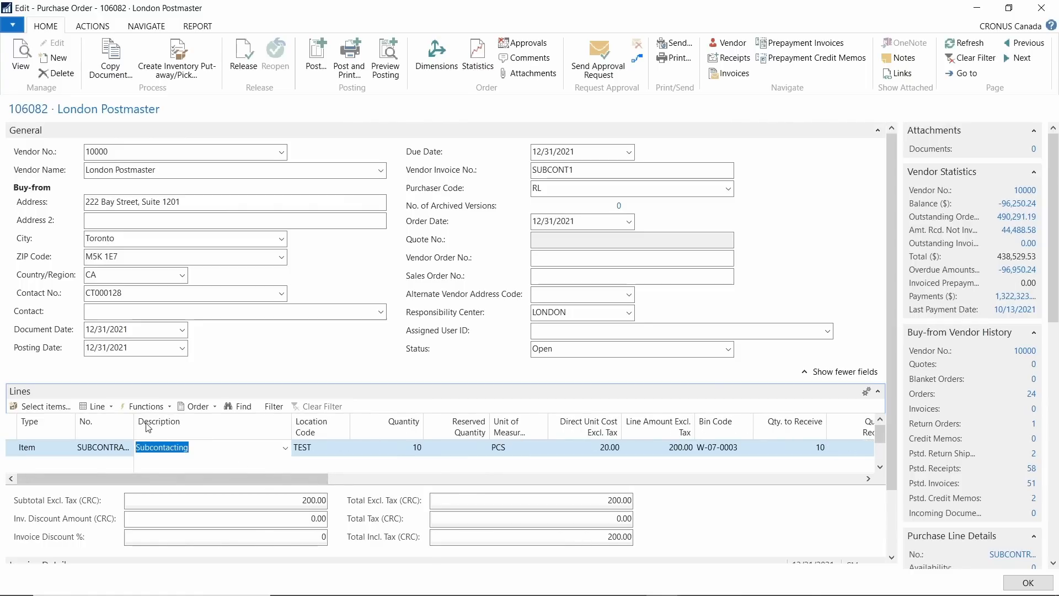
drag(135, 426, 194, 413)
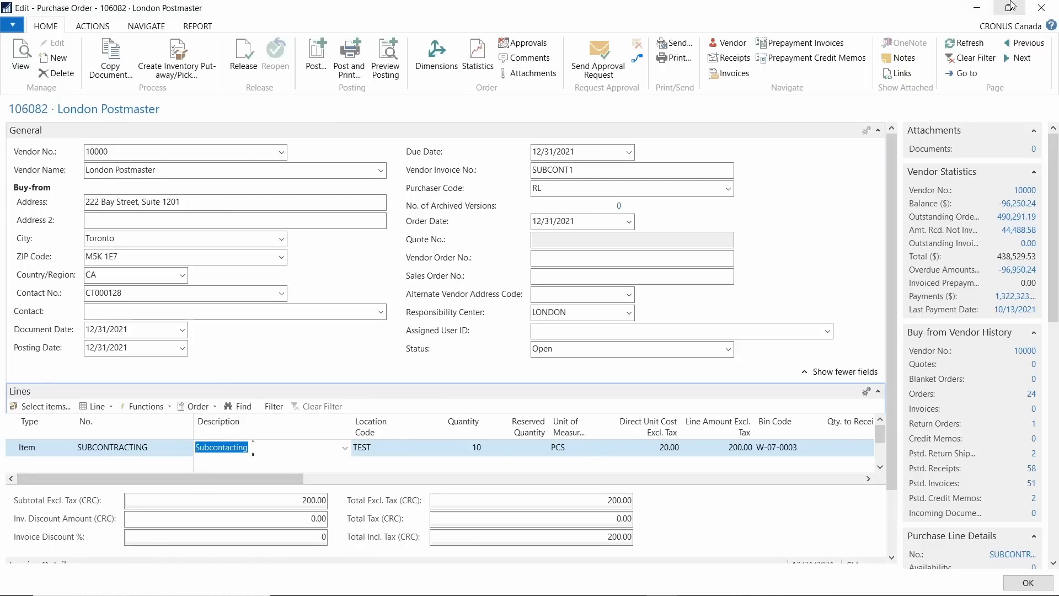
Look up the subcontracting work center in the Work Centers list and return to the open purchase order
click(976, 8)
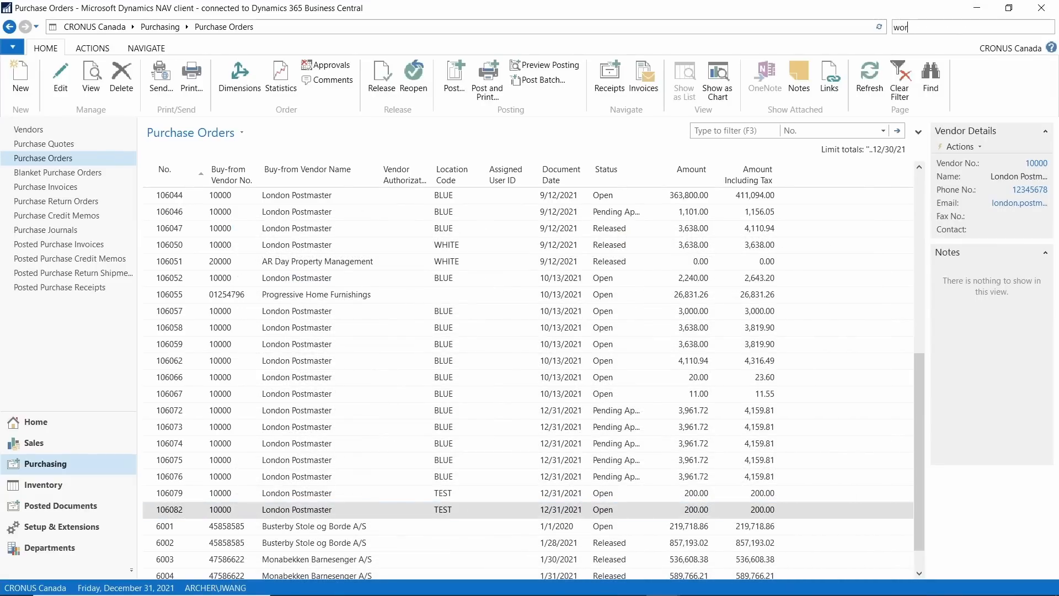
text(work center)
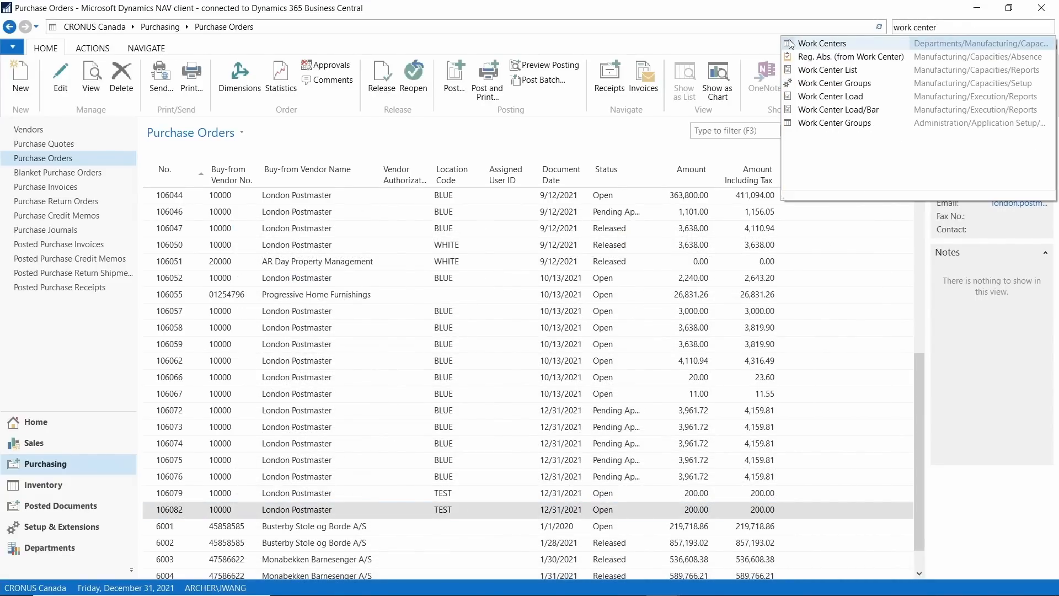
key(Return)
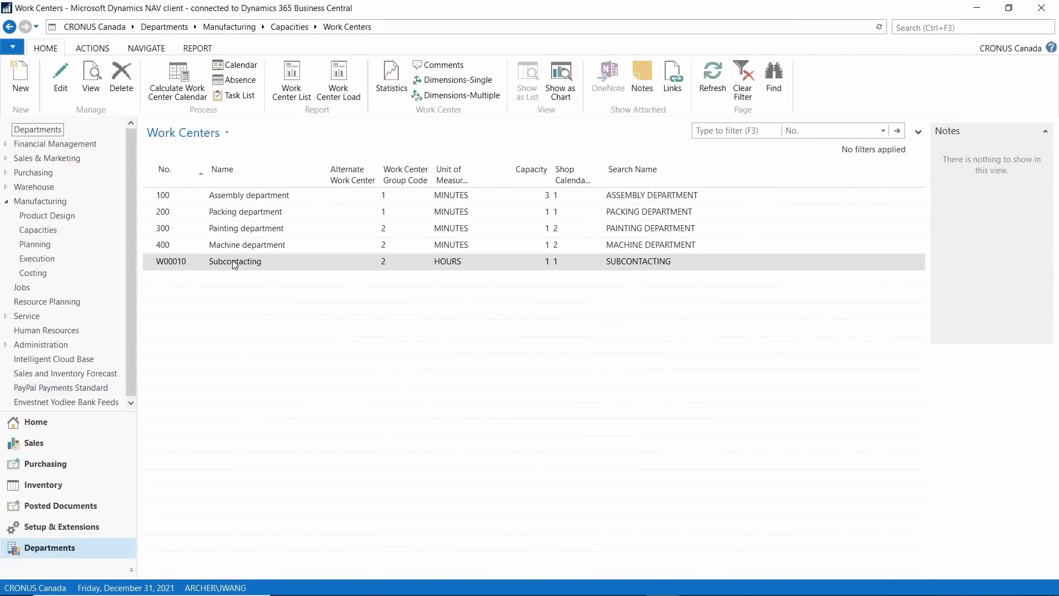
mouse_move(359, 595)
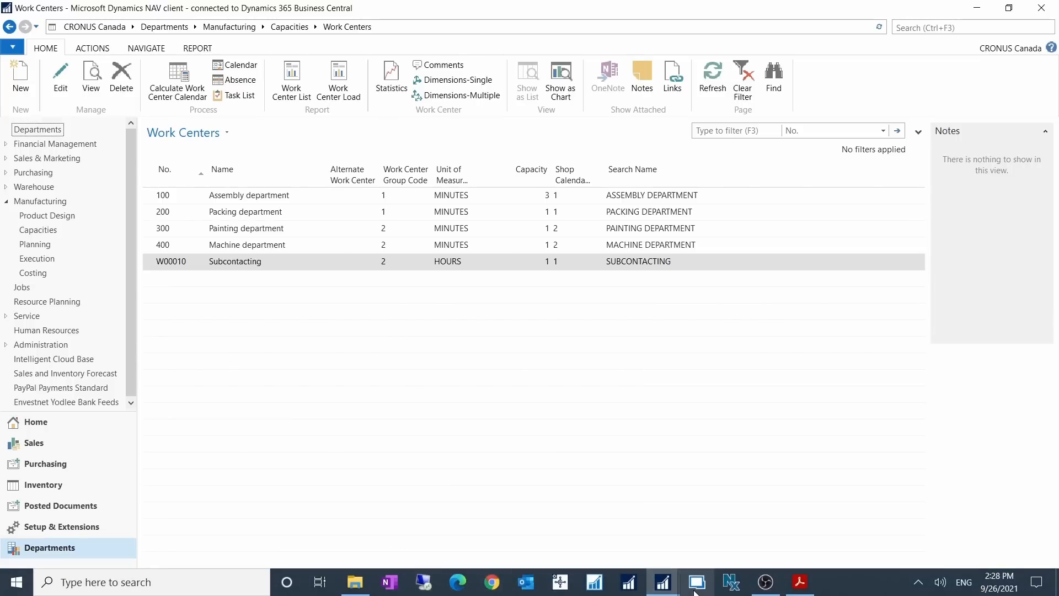
mouse_move(663, 581)
click(801, 543)
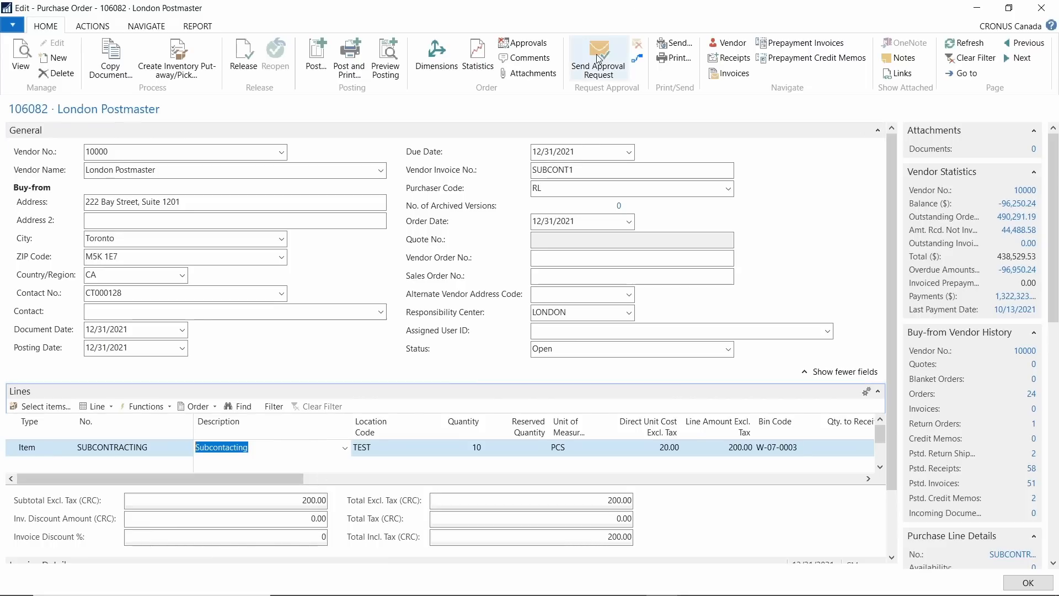
Post the subcontract purchase order with Receive and Invoice and accept opening the posted invoice
click(316, 55)
click(504, 327)
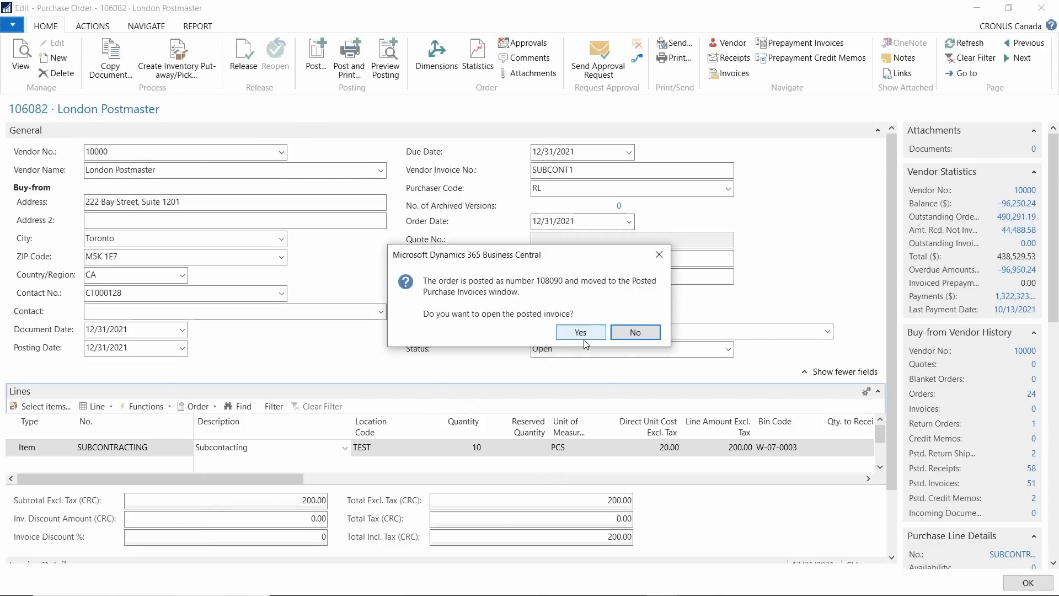
click(582, 333)
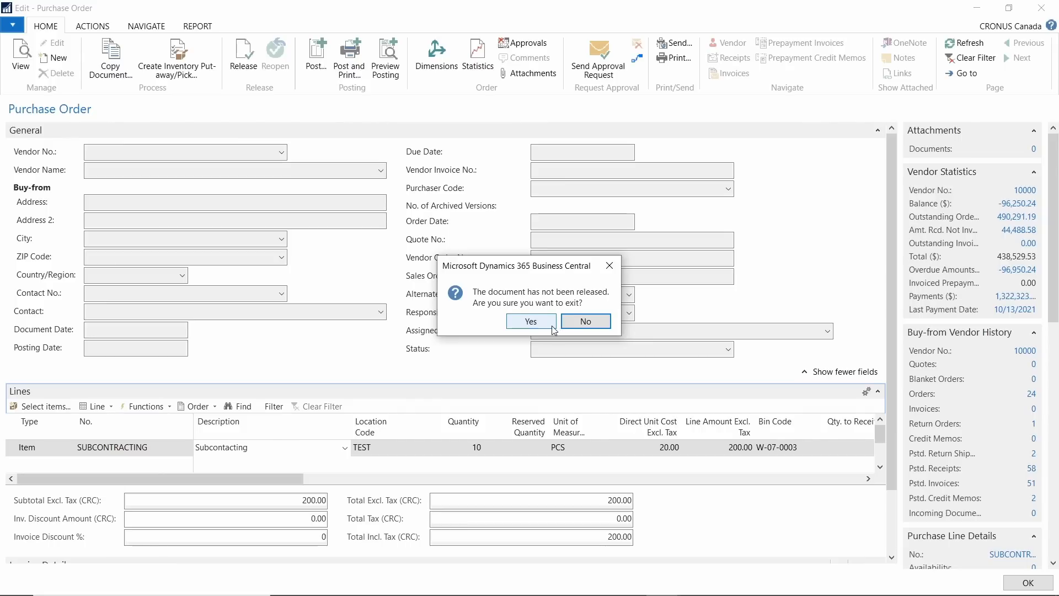
Leave the unreleased purchase order, review the posted purchase invoice's related entries with Navigate, and close the invoice
click(551, 326)
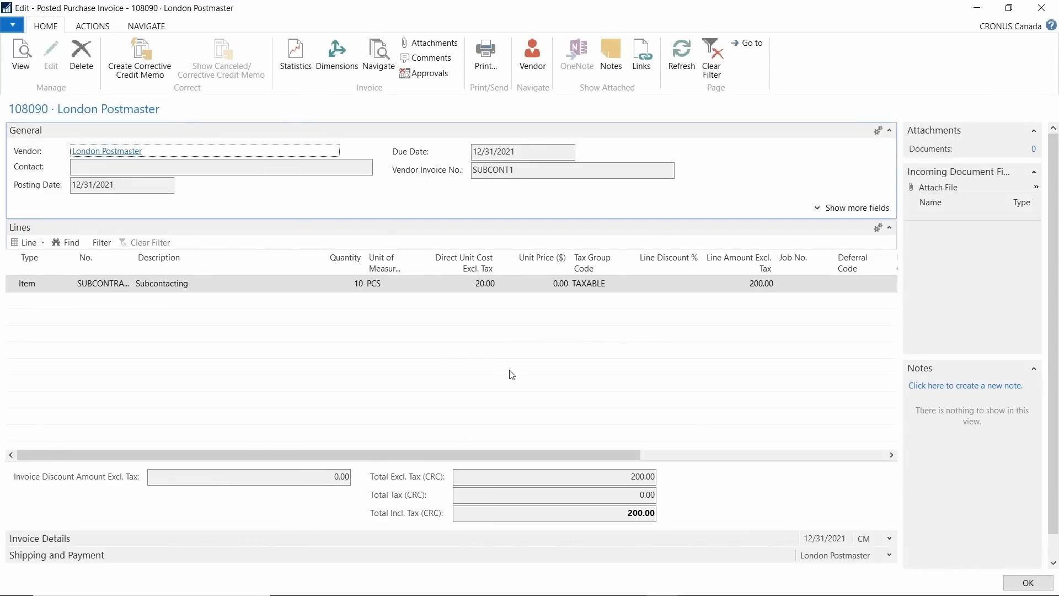
click(145, 29)
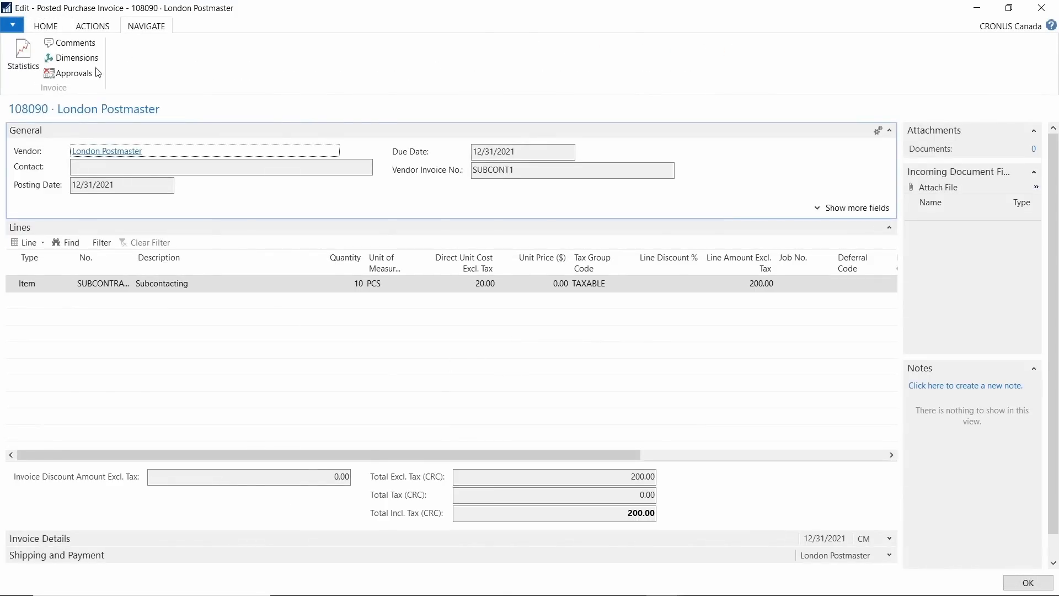
click(92, 25)
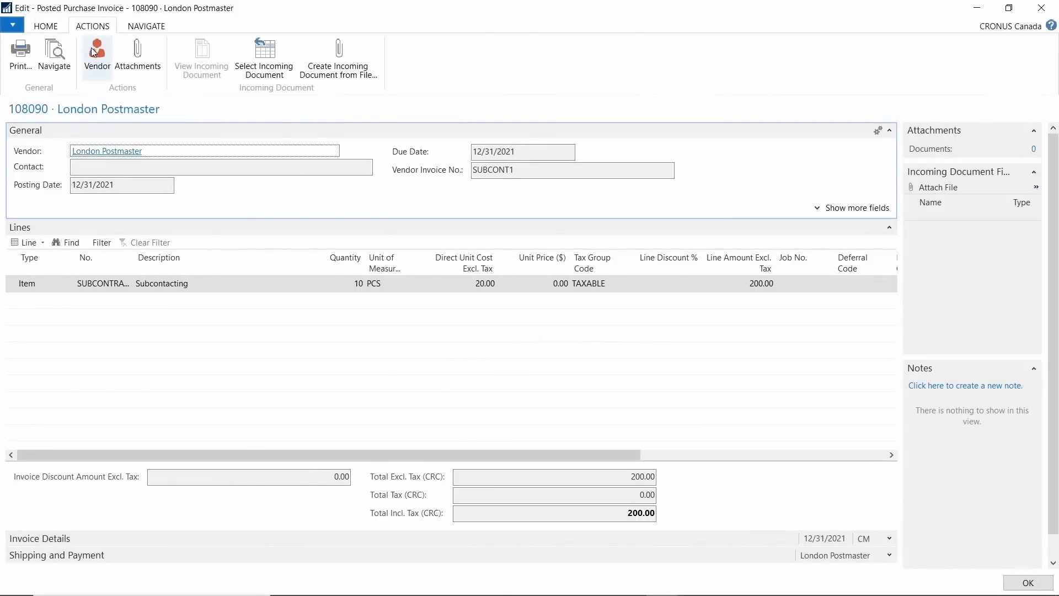
click(54, 55)
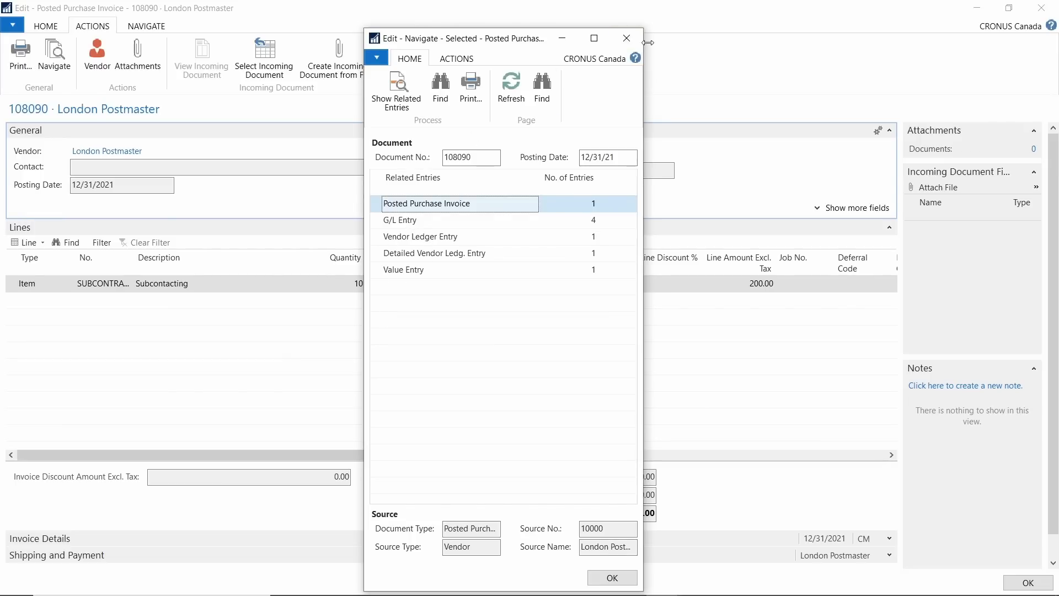
click(625, 38)
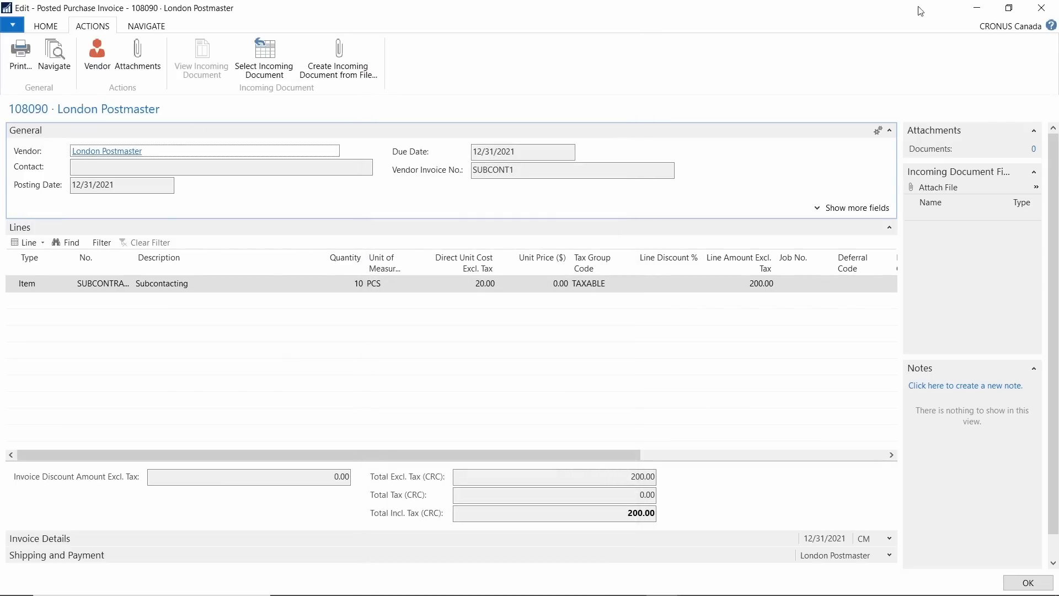
click(1031, 7)
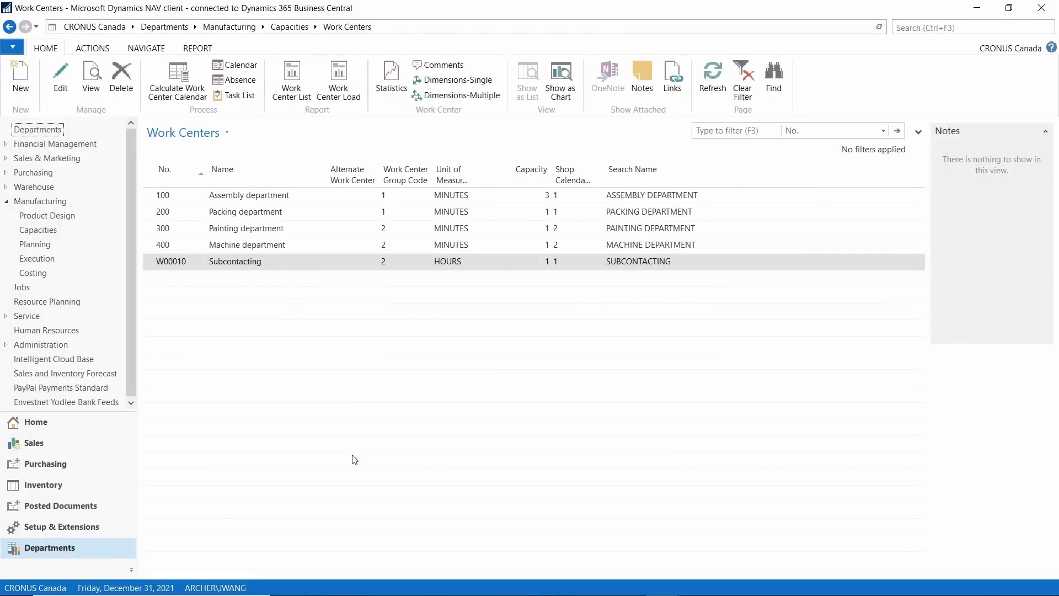
Find the Posted Purchase Receipts list with a page search and sort it by No. in descending order
click(934, 24)
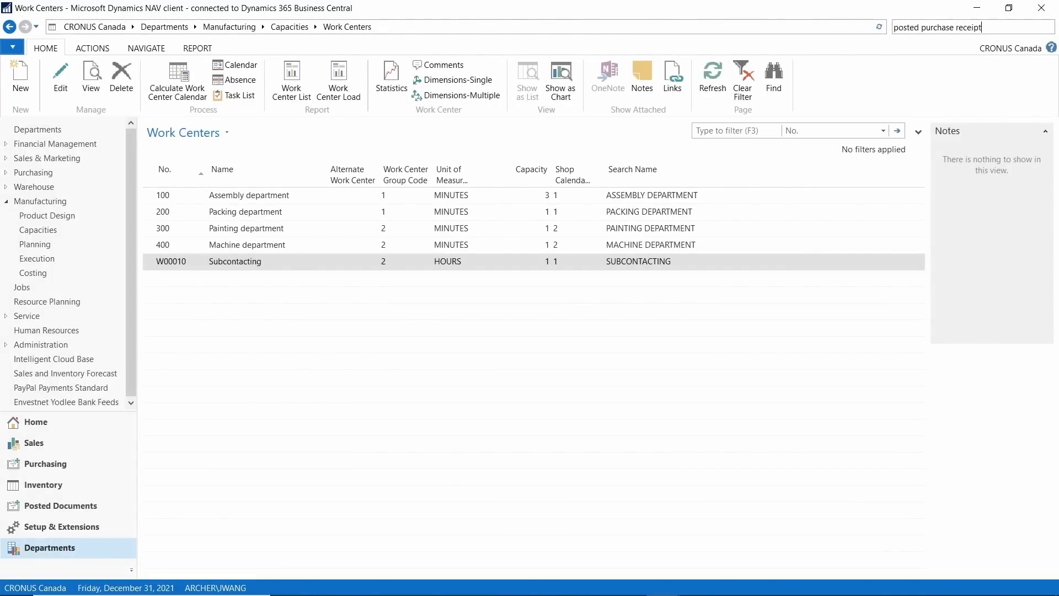
key(Return)
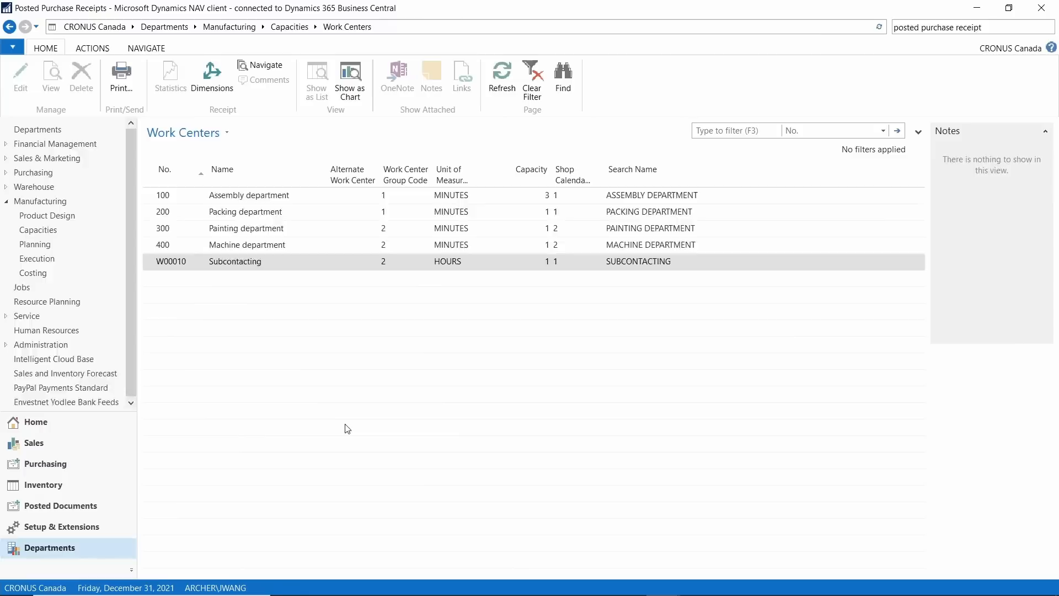
click(188, 175)
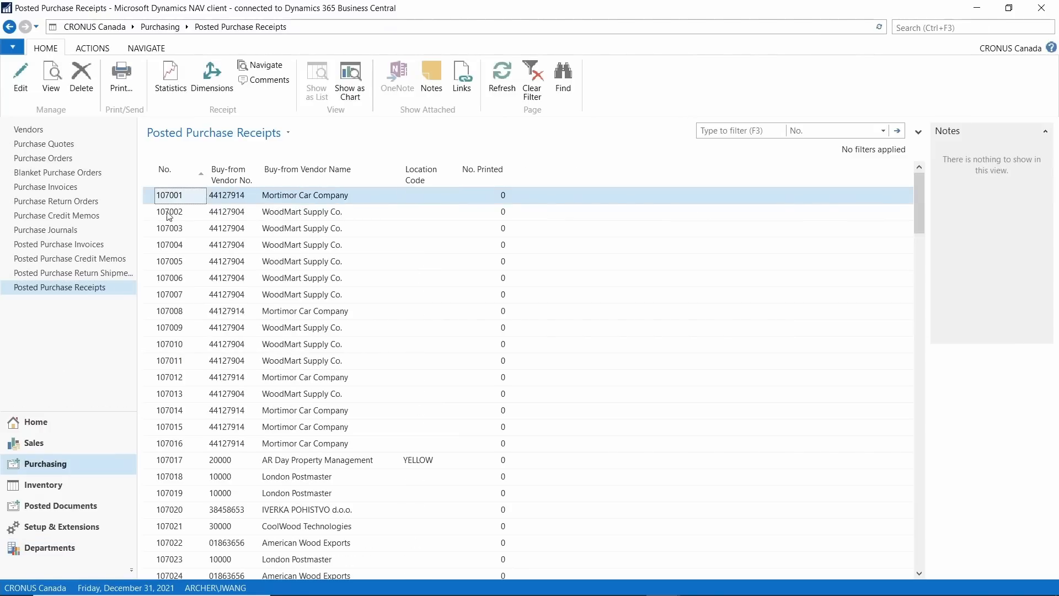
click(187, 177)
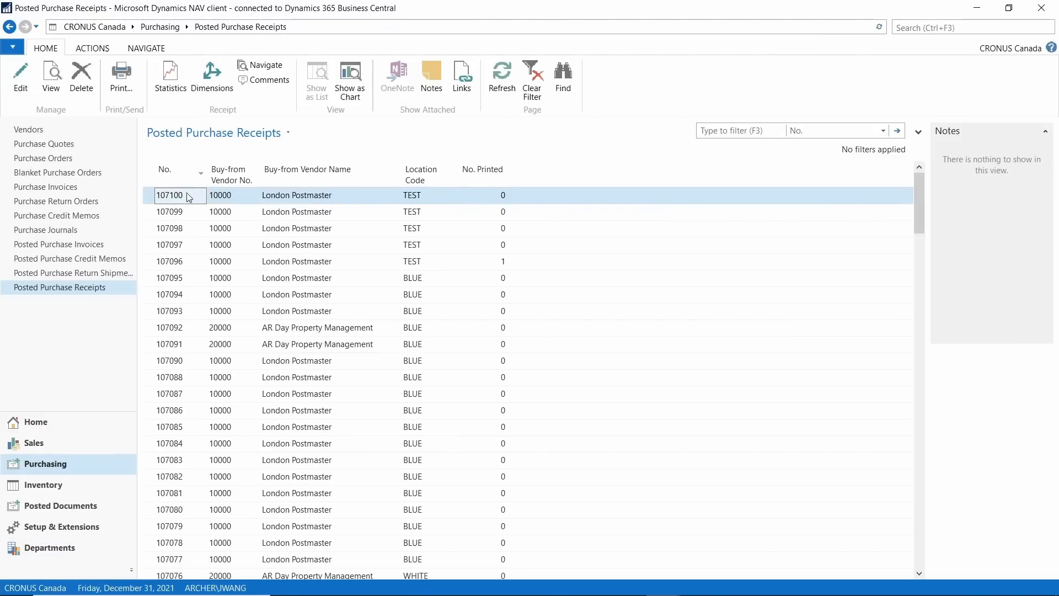
Navigate from the newest posted purchase receipt to its related entries and check the Capacity Ledger Entry
click(262, 70)
click(405, 221)
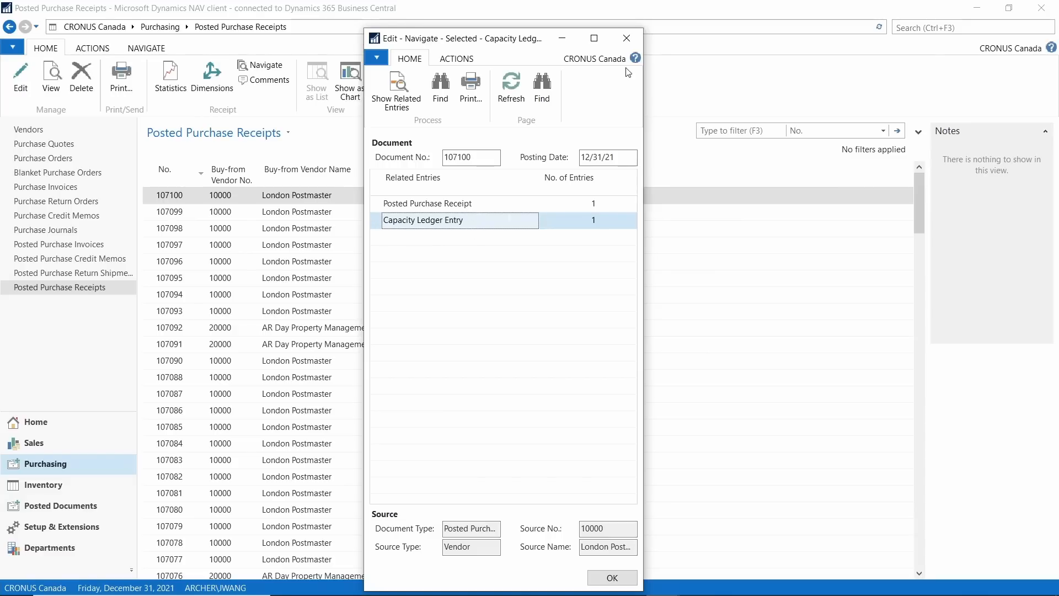
click(627, 38)
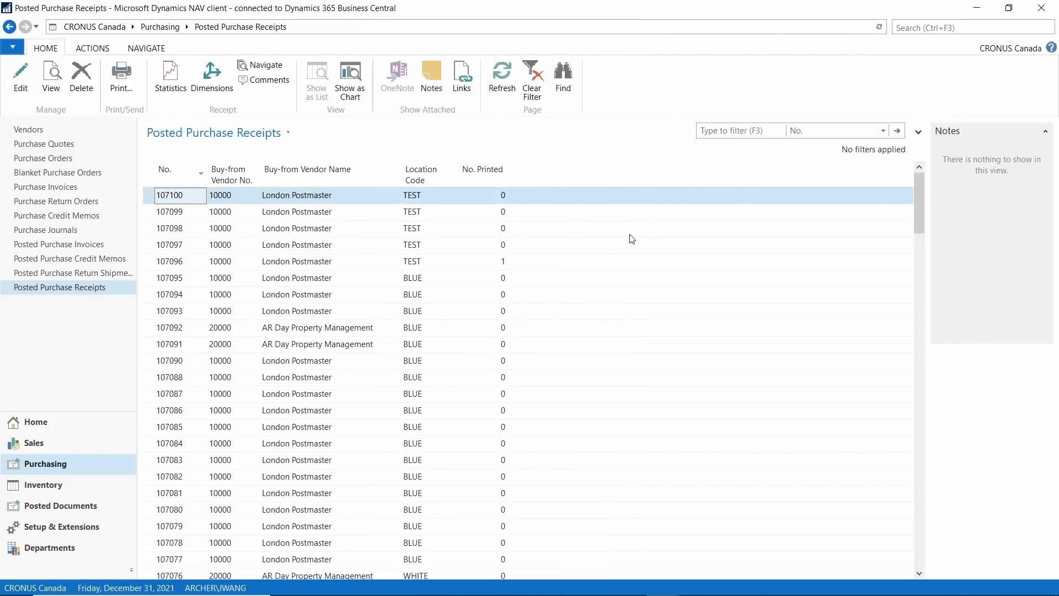
Search for Locations, open the TEST location card, and review its warehouse, bin and bin policy settings
click(904, 29)
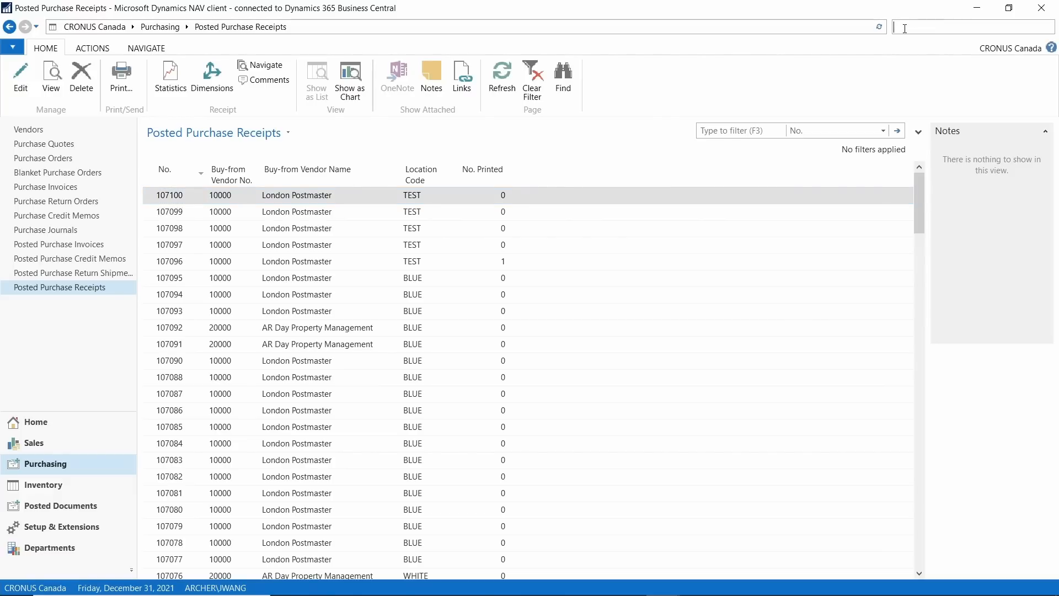
text(locations)
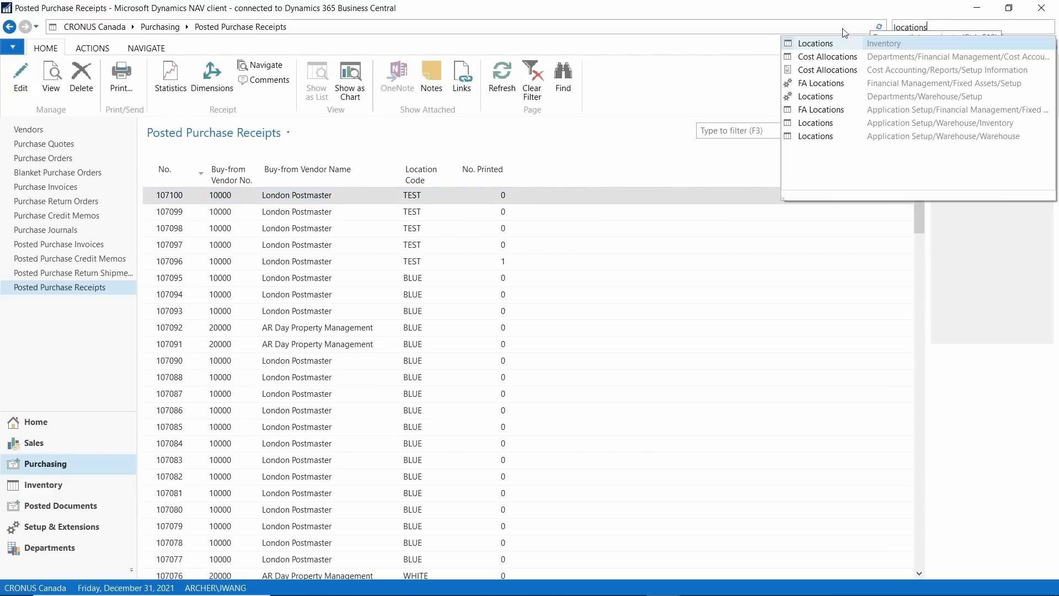
key(Down)
key(Return)
double_click(167, 312)
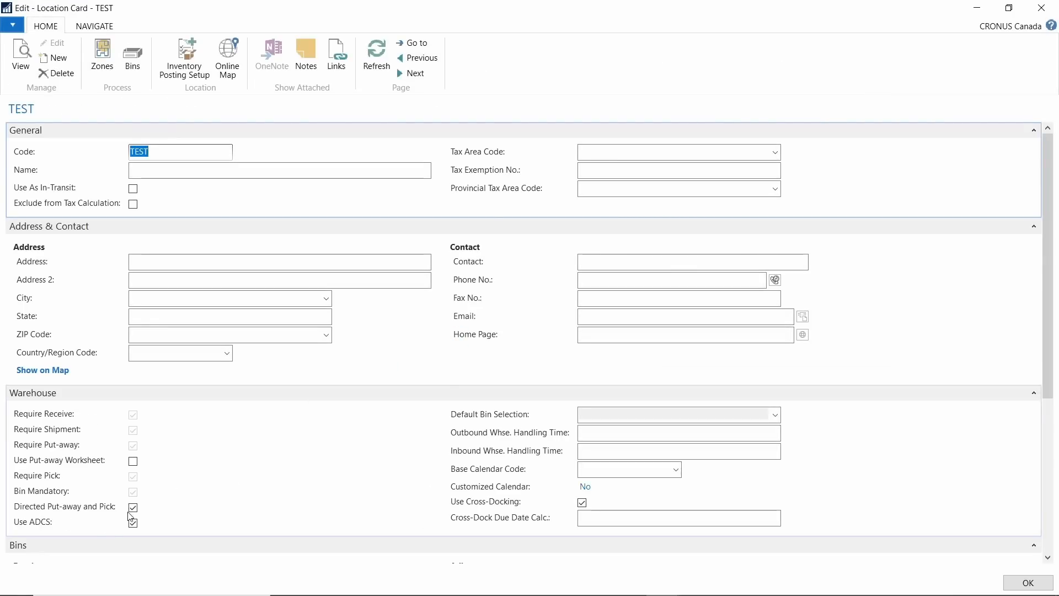
scroll(568, 417, down, 5)
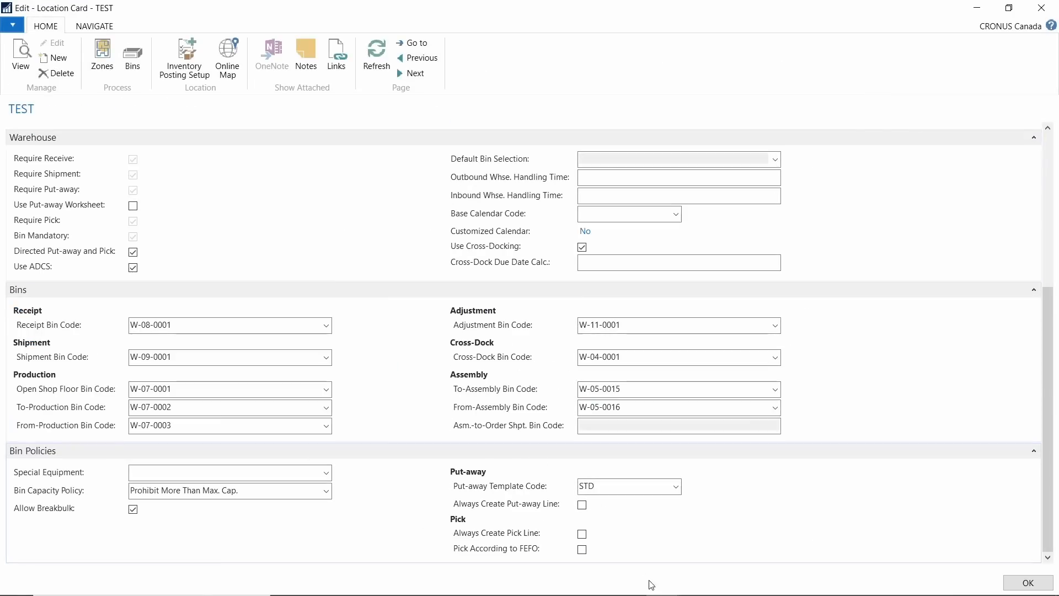
scroll(256, 181, up, 5)
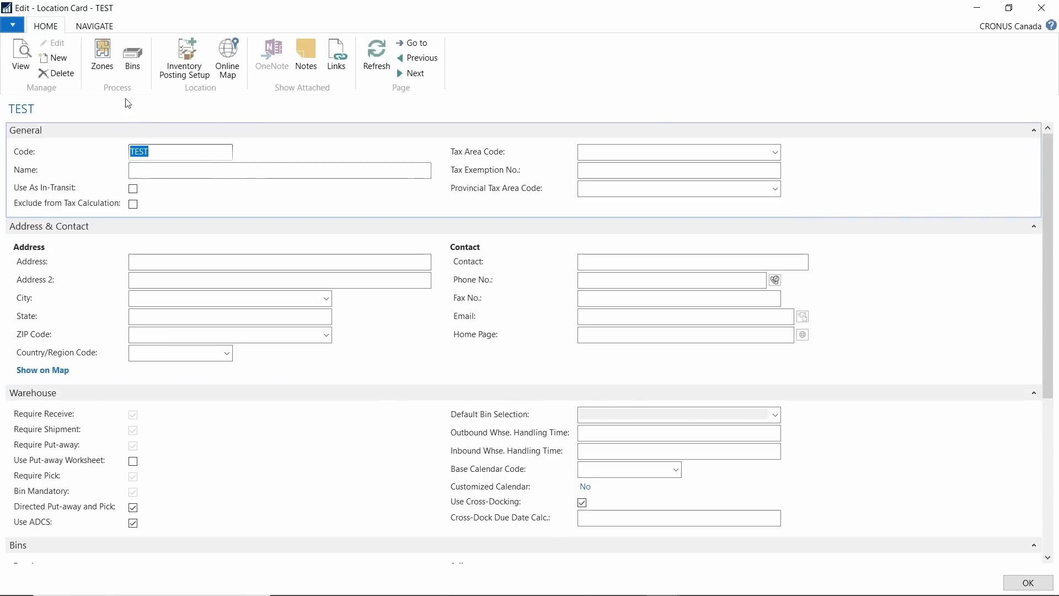
Check the TEST location's zones, bins and the contents of bin W-01-0001, and return to the Locations list
click(102, 55)
click(518, 30)
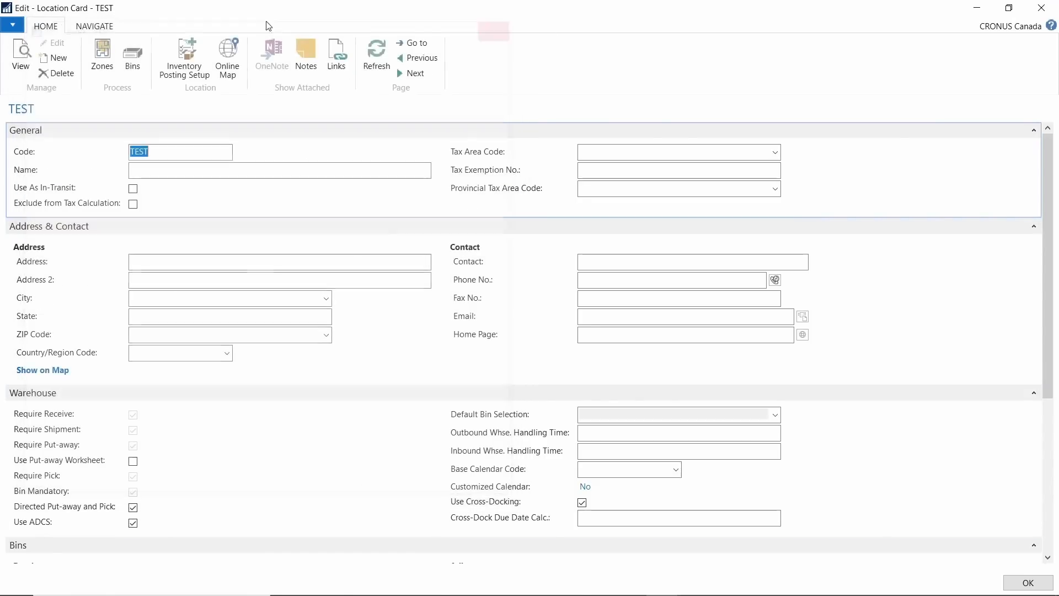
click(133, 55)
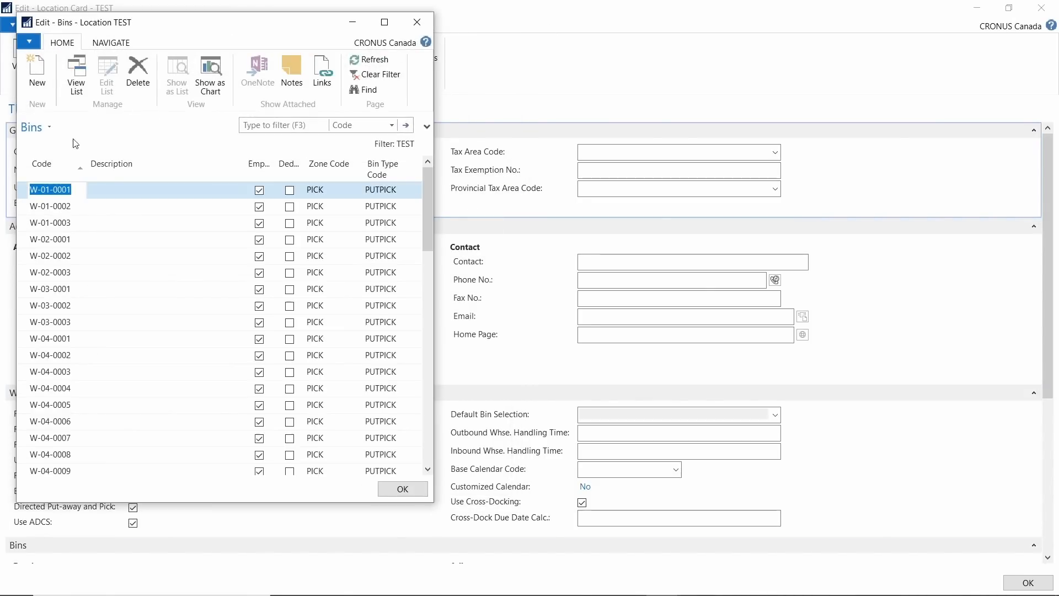
click(107, 43)
click(30, 80)
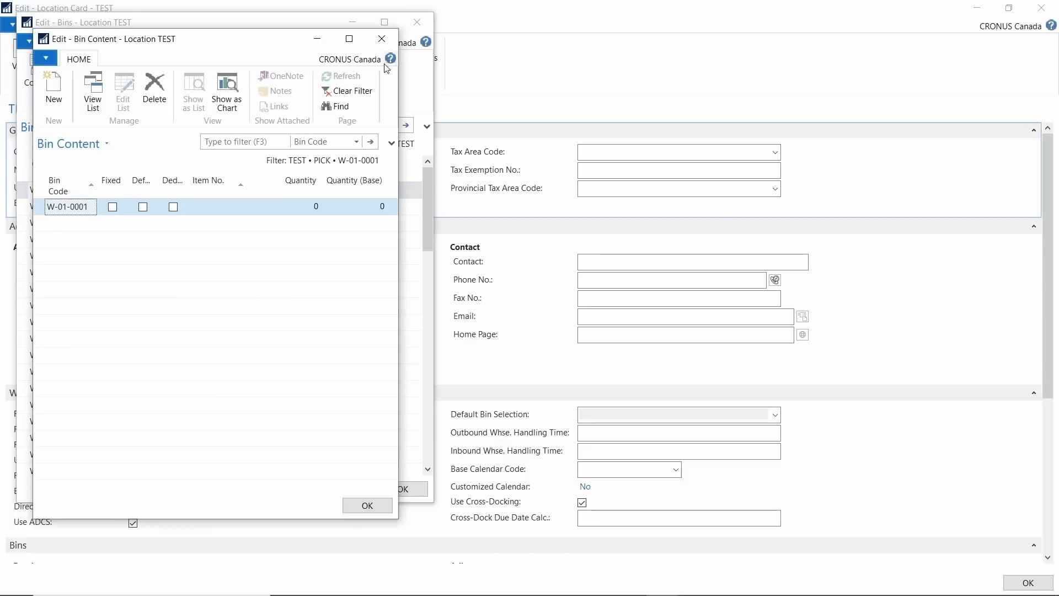
click(380, 38)
click(415, 22)
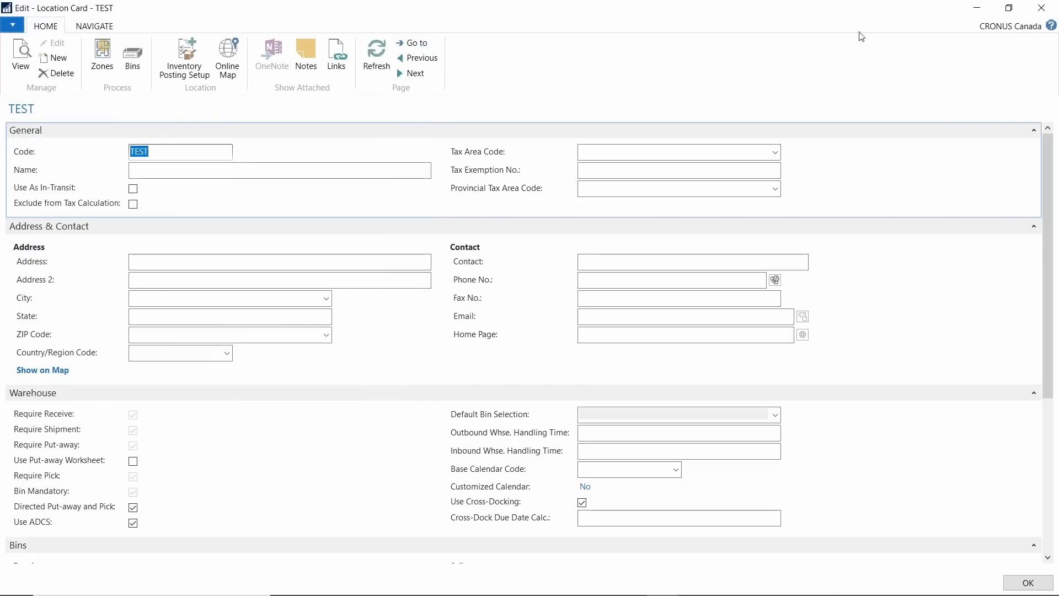
click(1041, 8)
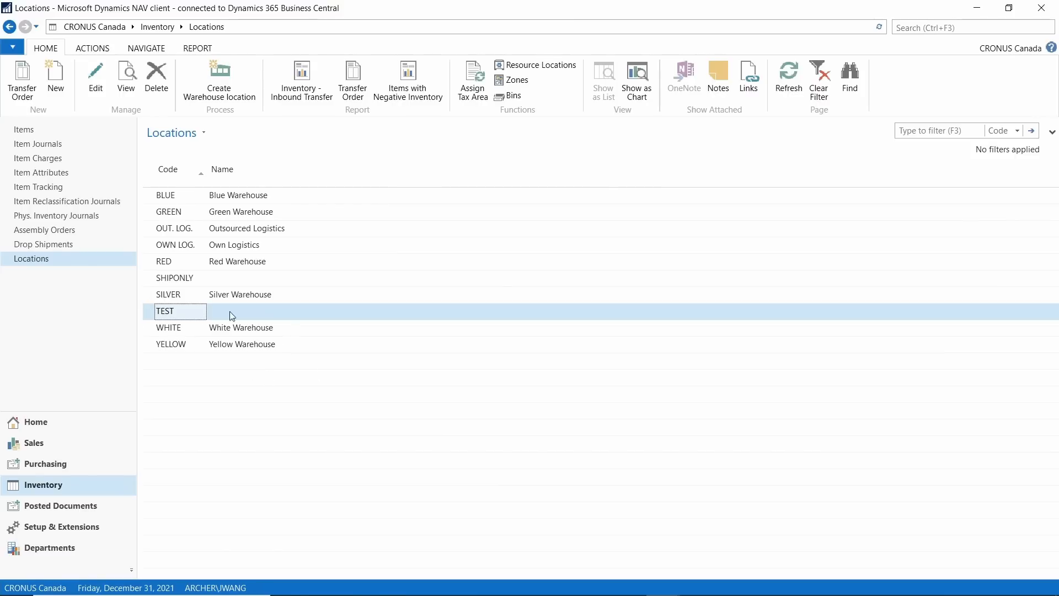
Open the Released Prod. Orders list, sort it by No. in descending order, and widen the Source No. column
click(961, 25)
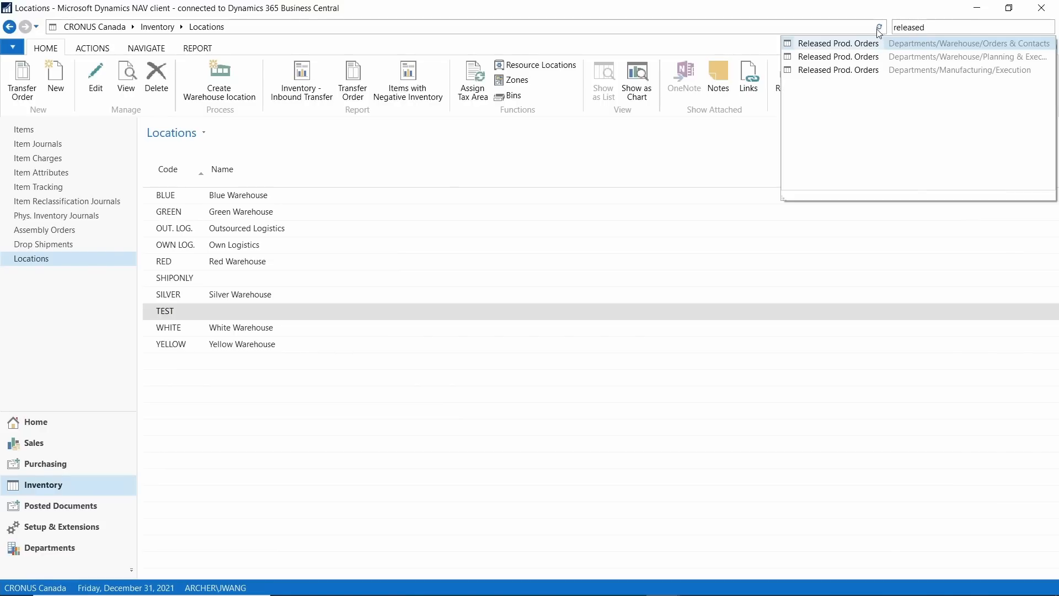
click(852, 43)
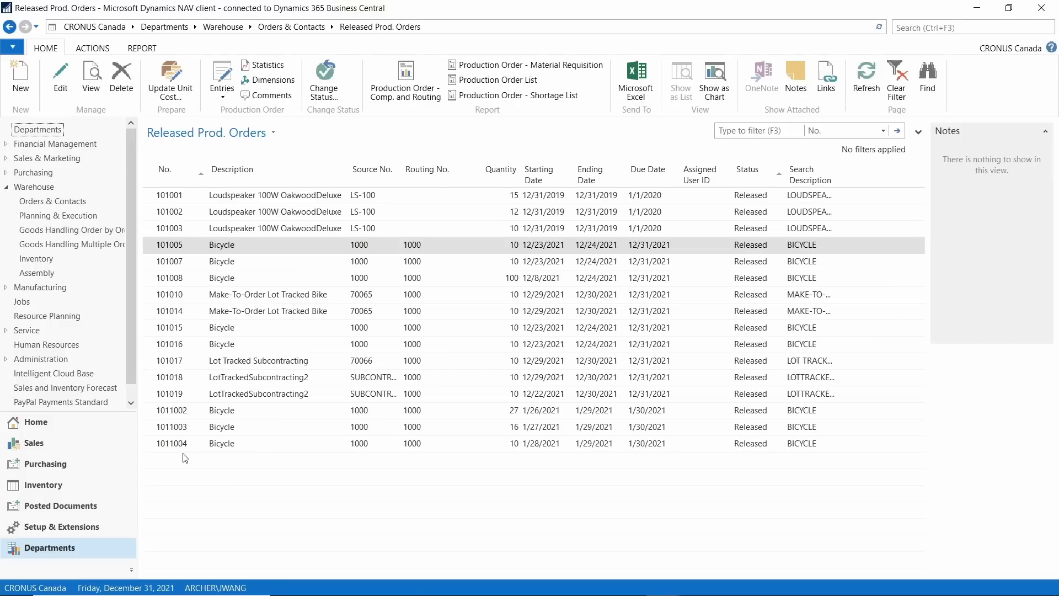
click(194, 176)
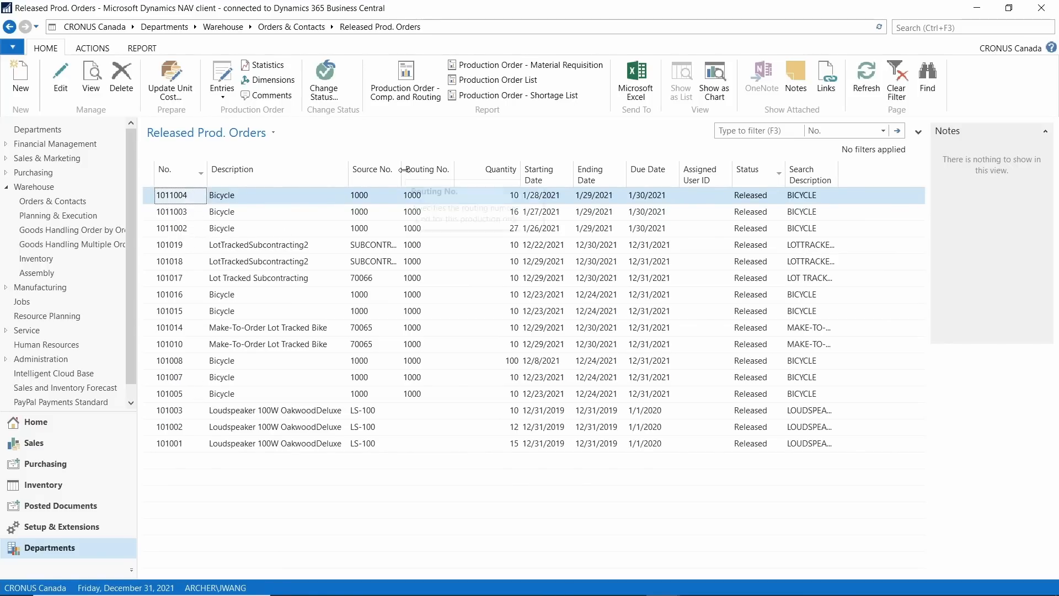
drag(402, 172, 588, 171)
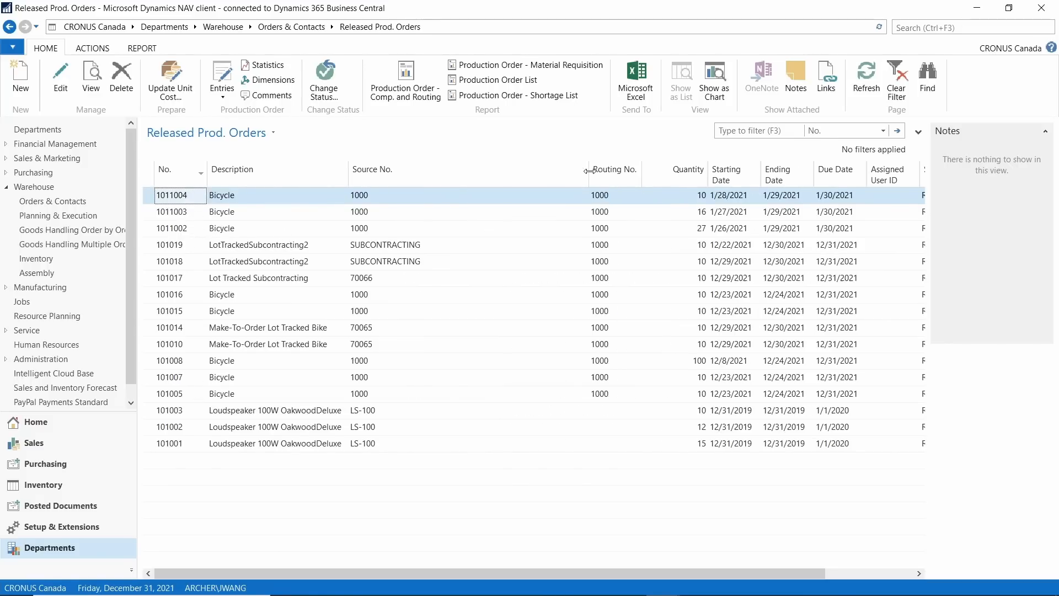
Open the LotTrackedSubcontracting2 released production order starting 12/22/2021 and maximize its card
click(167, 247)
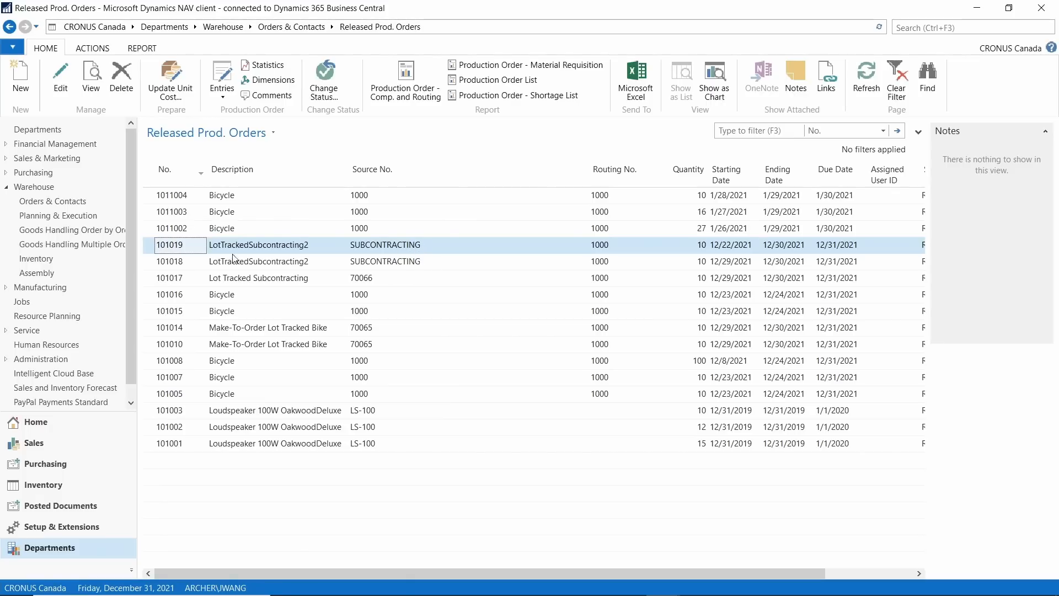
double_click(194, 252)
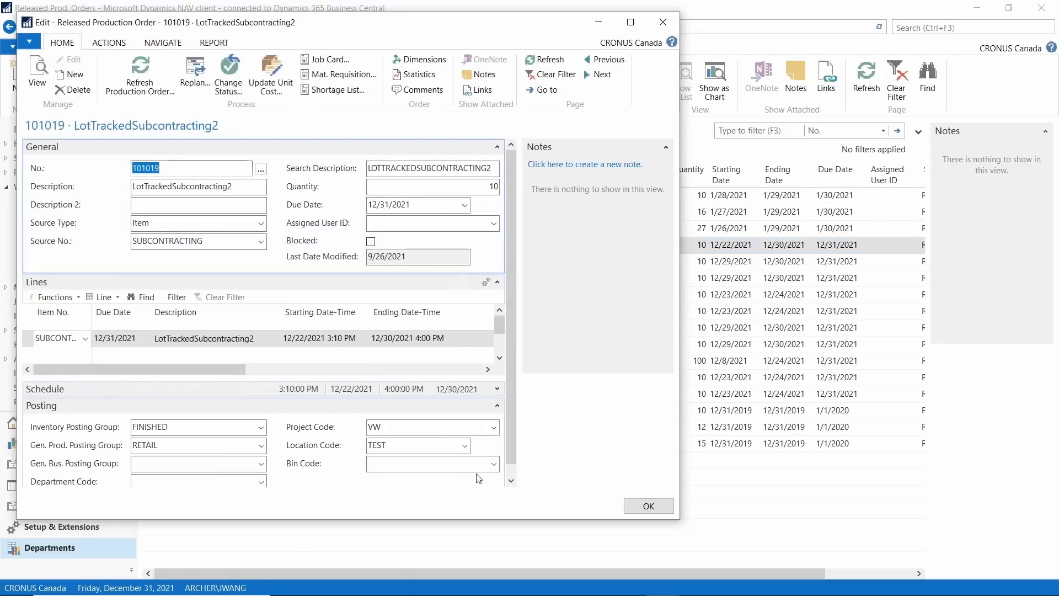
click(622, 17)
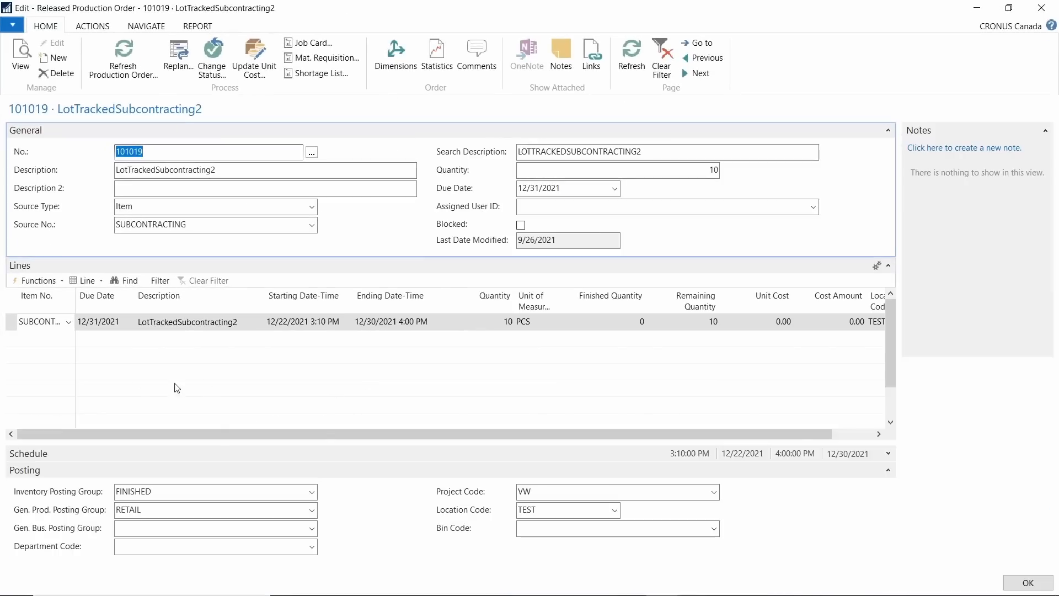
Check the routing status of operation 20, Subcontacting, in the production order line's routing and return to the Released Prod. Orders list
click(85, 280)
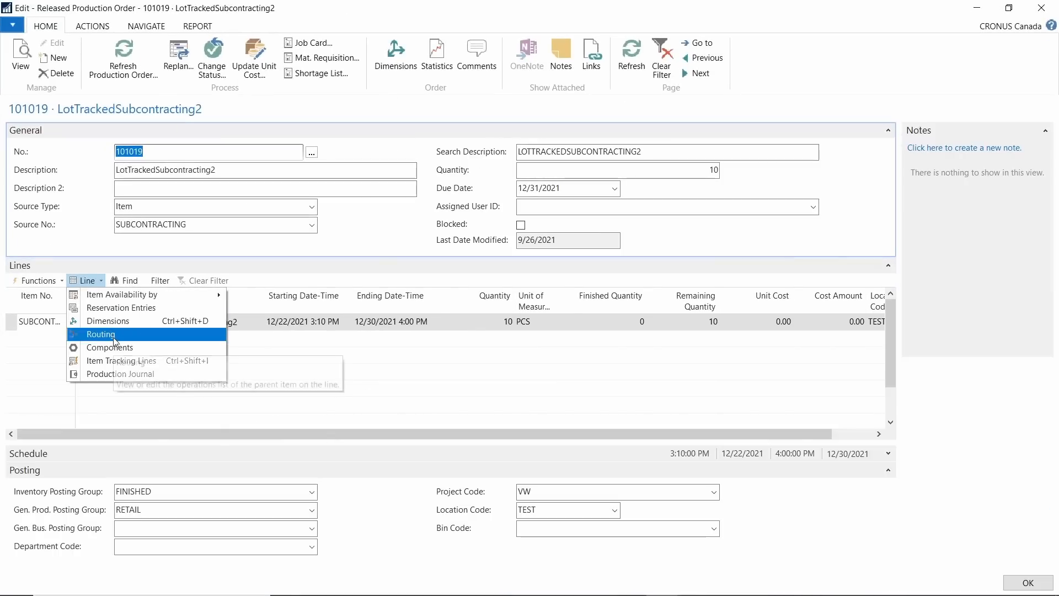
click(105, 334)
click(119, 291)
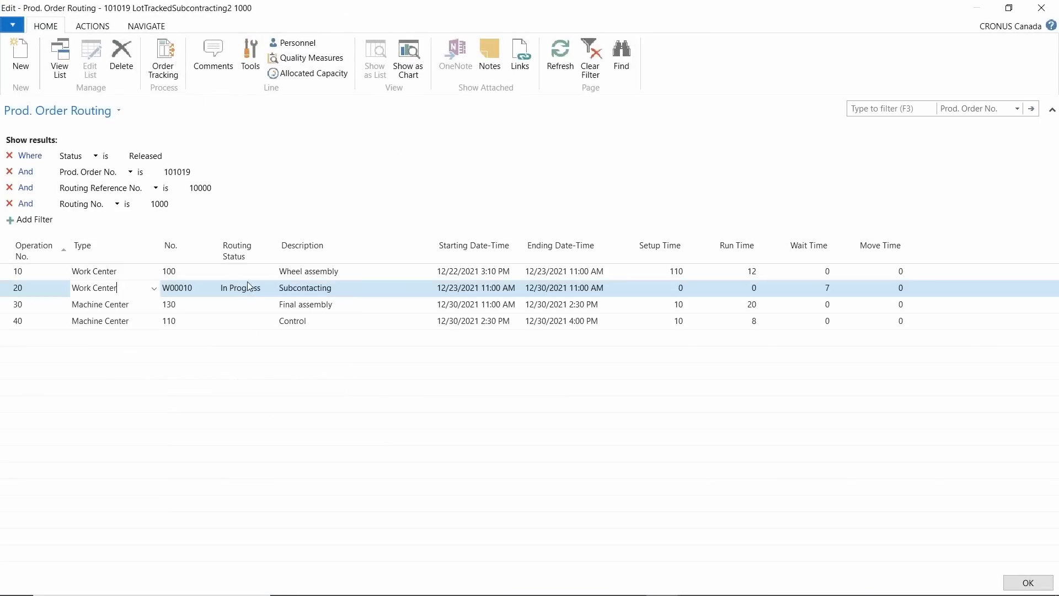
click(239, 287)
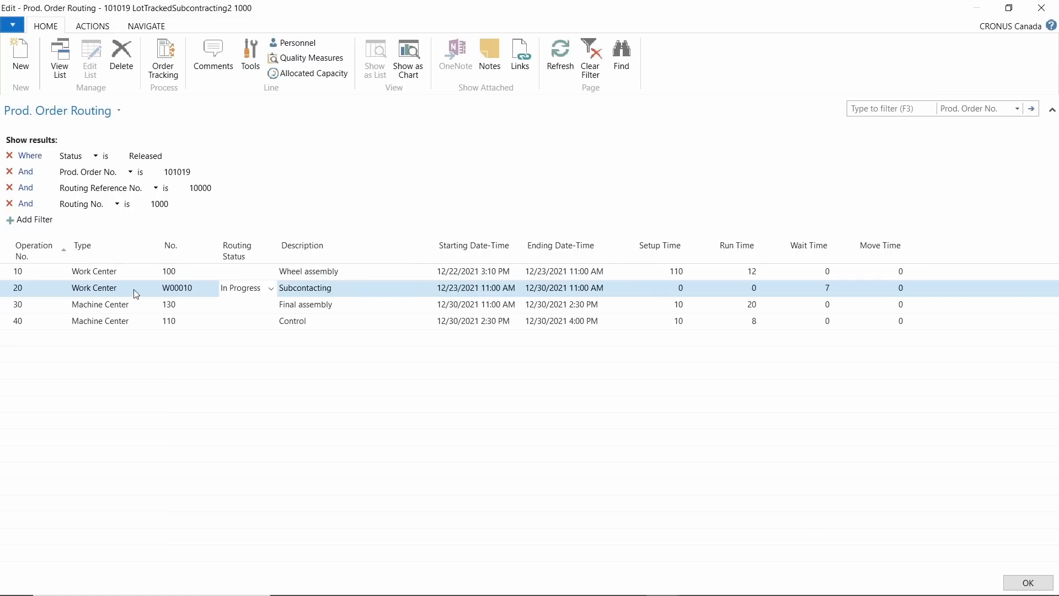
click(1025, 582)
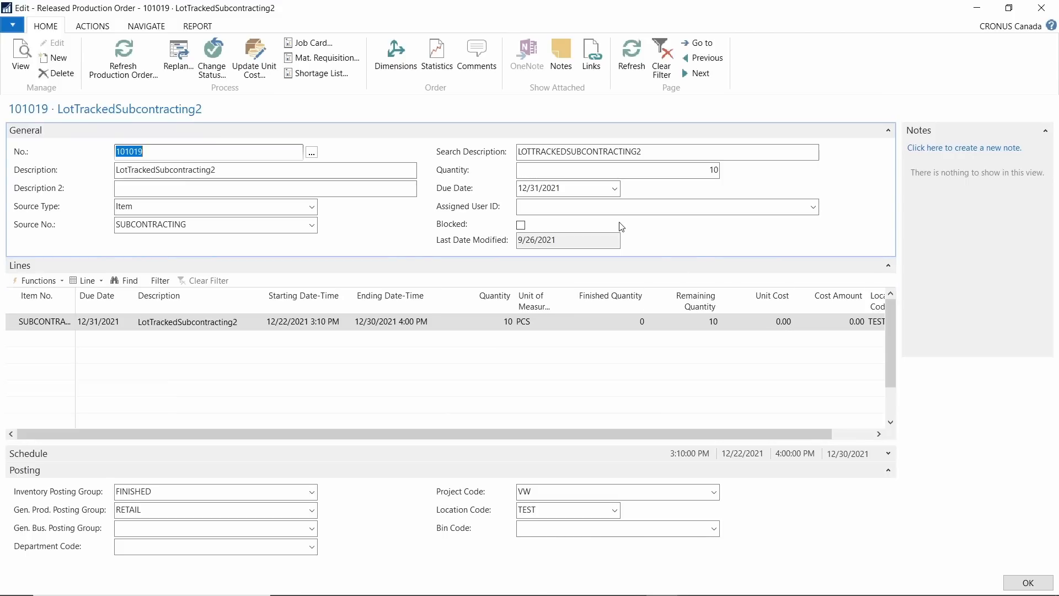
click(1042, 7)
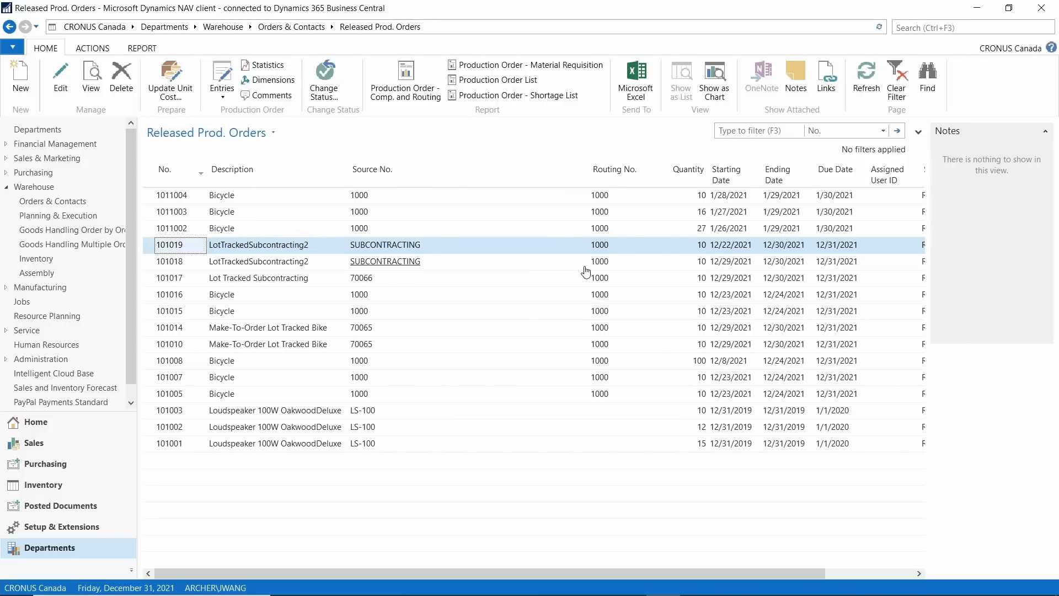
Reopen the Released Prod. Orders list, check the line quantity of order 101019, and close its card
click(931, 26)
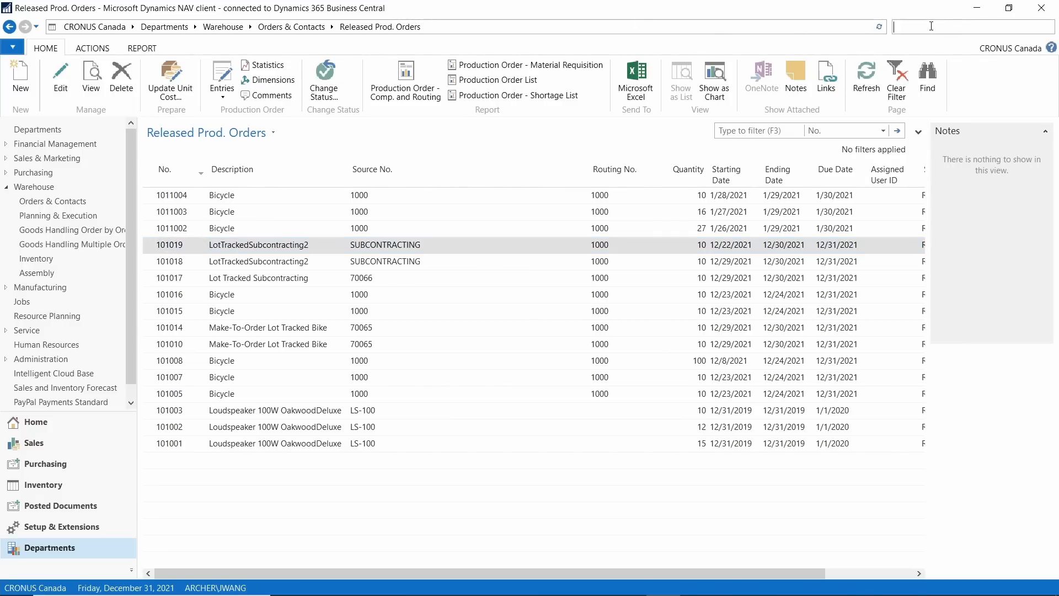
text(release)
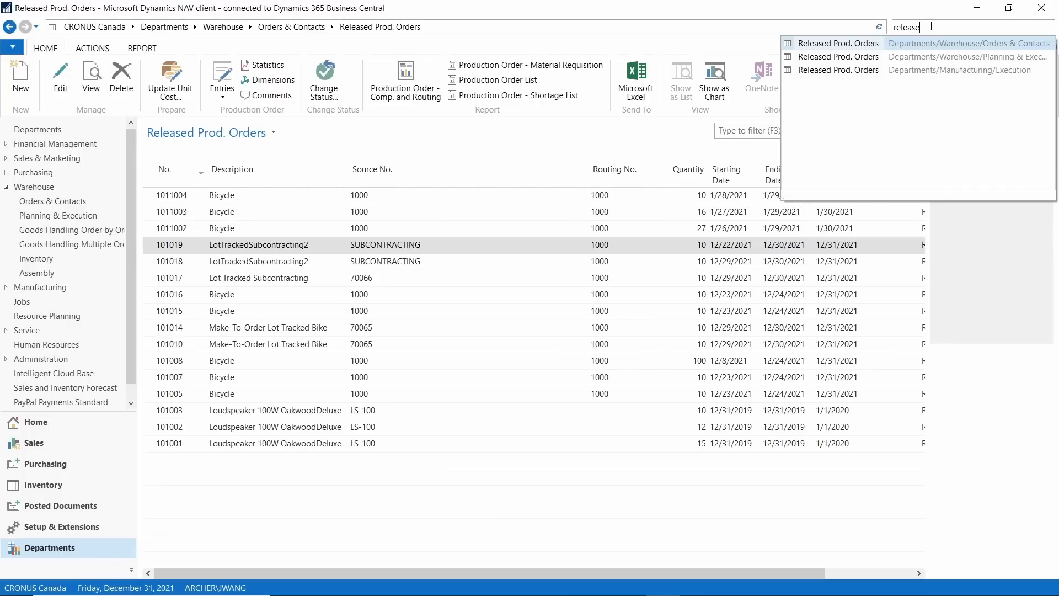
click(838, 43)
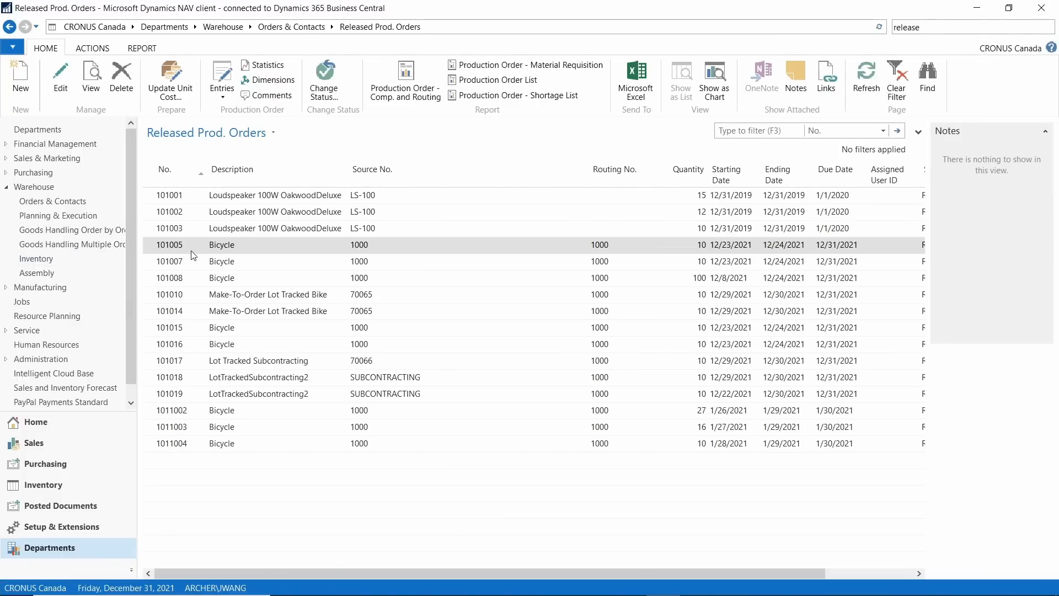
double_click(197, 394)
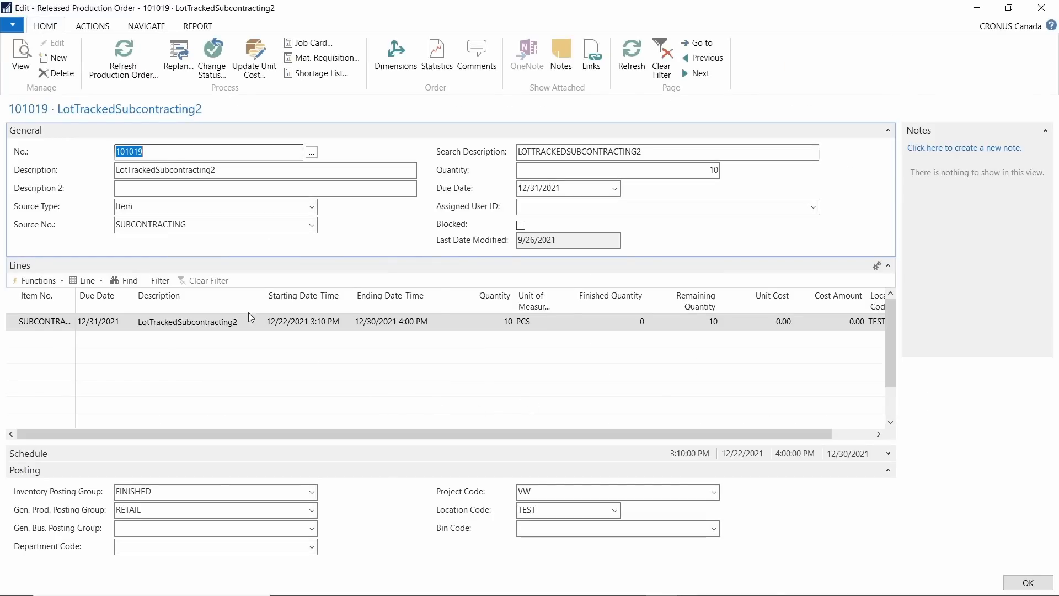
click(496, 321)
drag(496, 322, 511, 319)
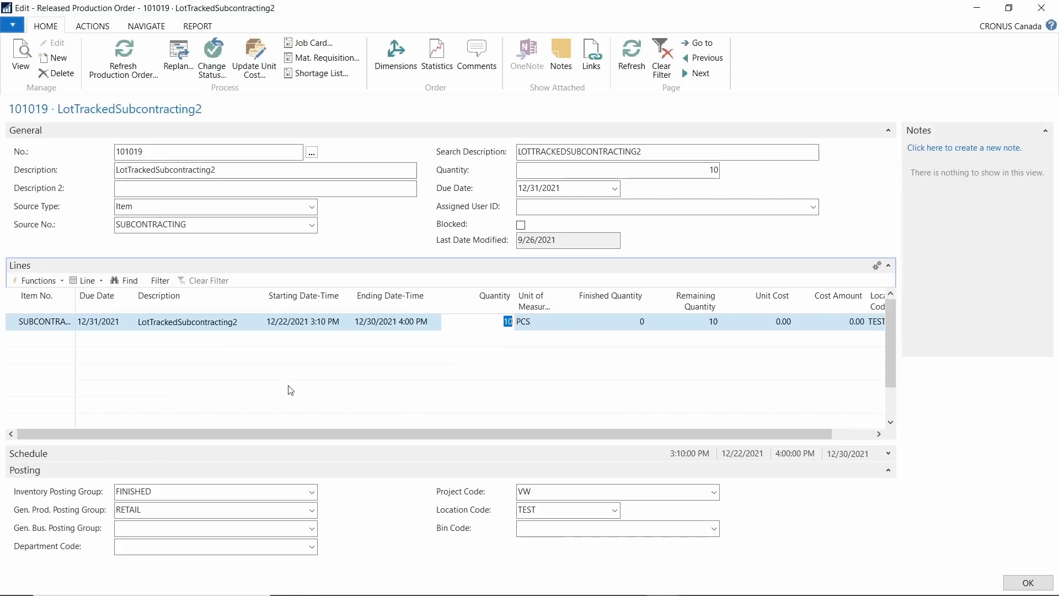
click(1041, 8)
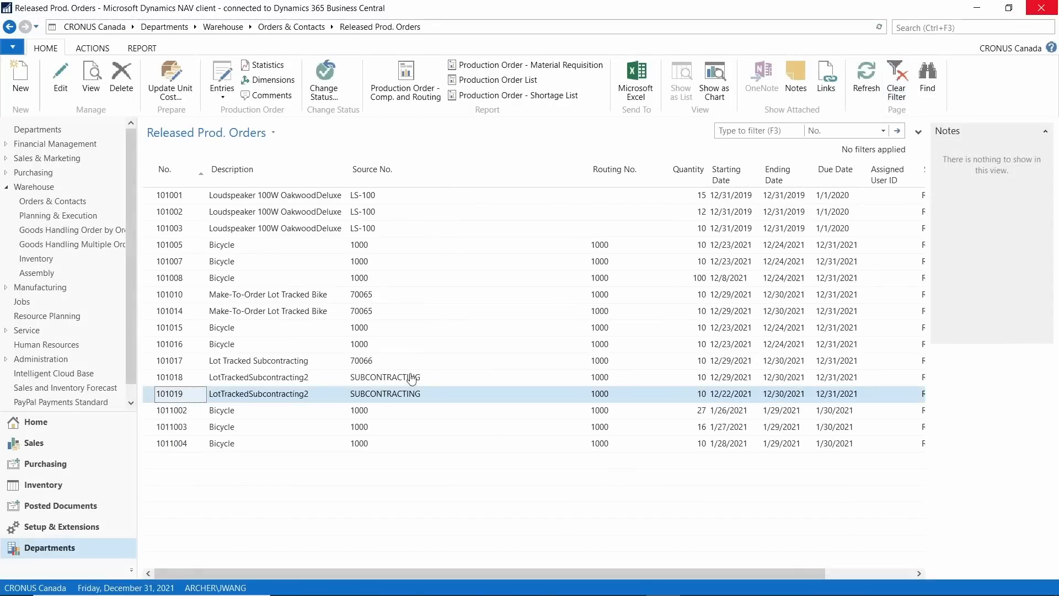
Create a new released production order for the item with source number SUBCONTRACTING
click(20, 77)
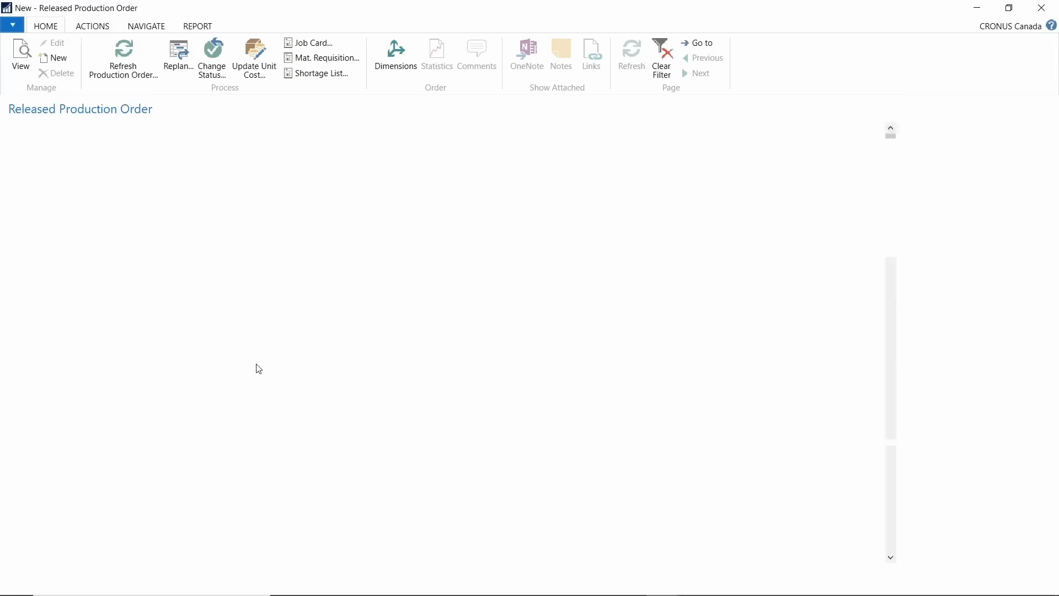
click(138, 225)
text(sbuc)
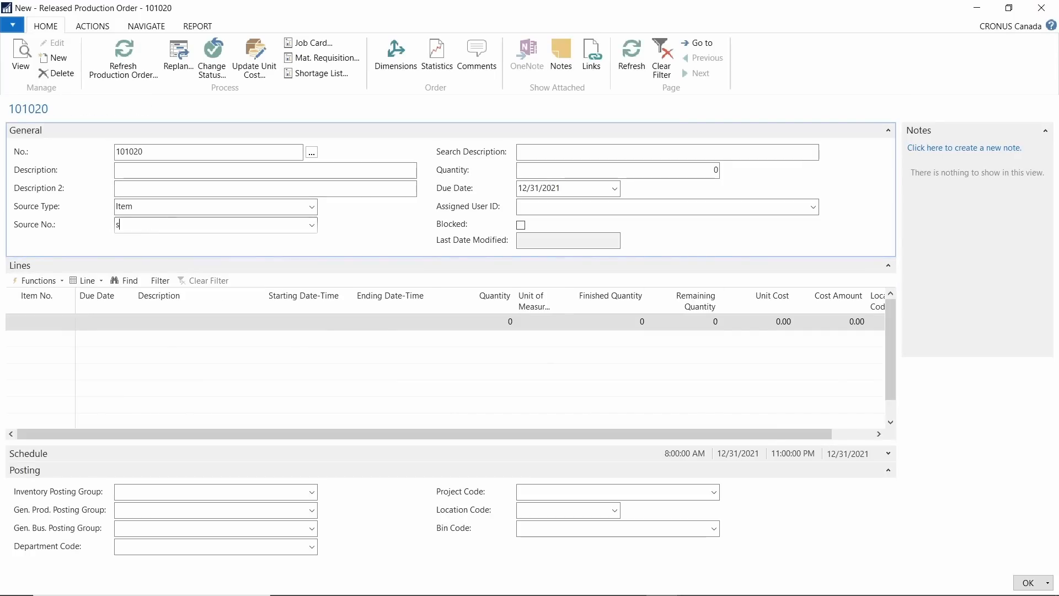
key(BackSpace)
key(BackSpace)
key(BackSpace)
text(ubc)
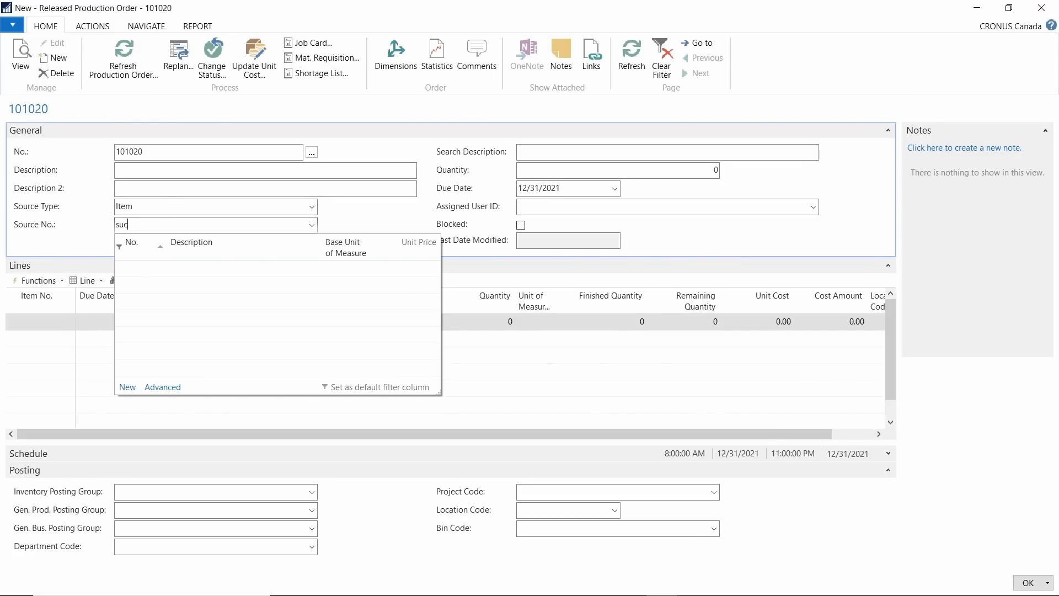
key(Tab)
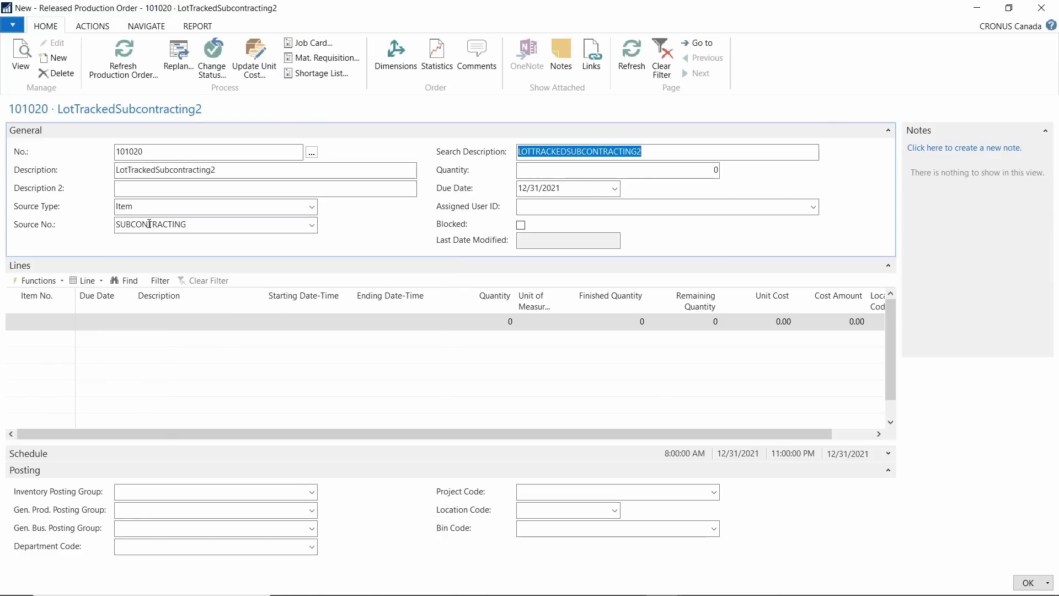
Set the new production order's quantity to 10, due date to 9/26/2021 and location code to TEST
key(Tab)
text(10)
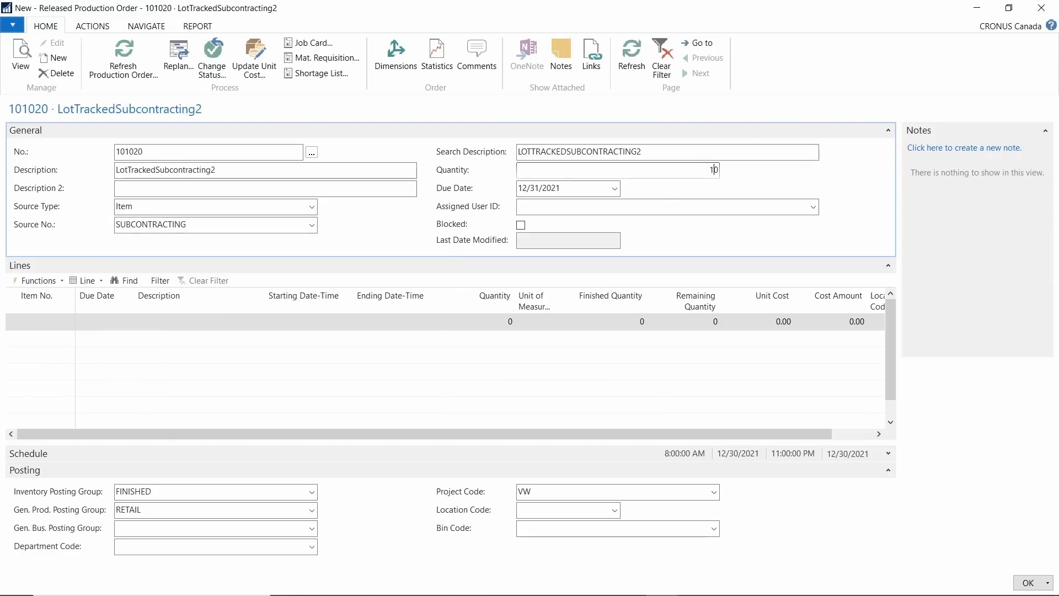
key(Tab)
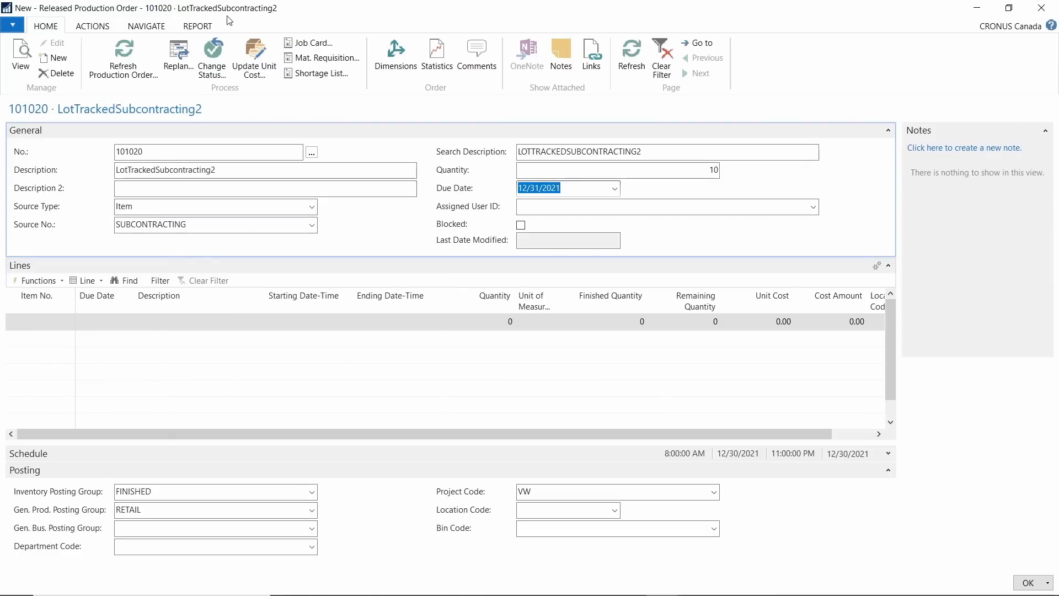
click(554, 517)
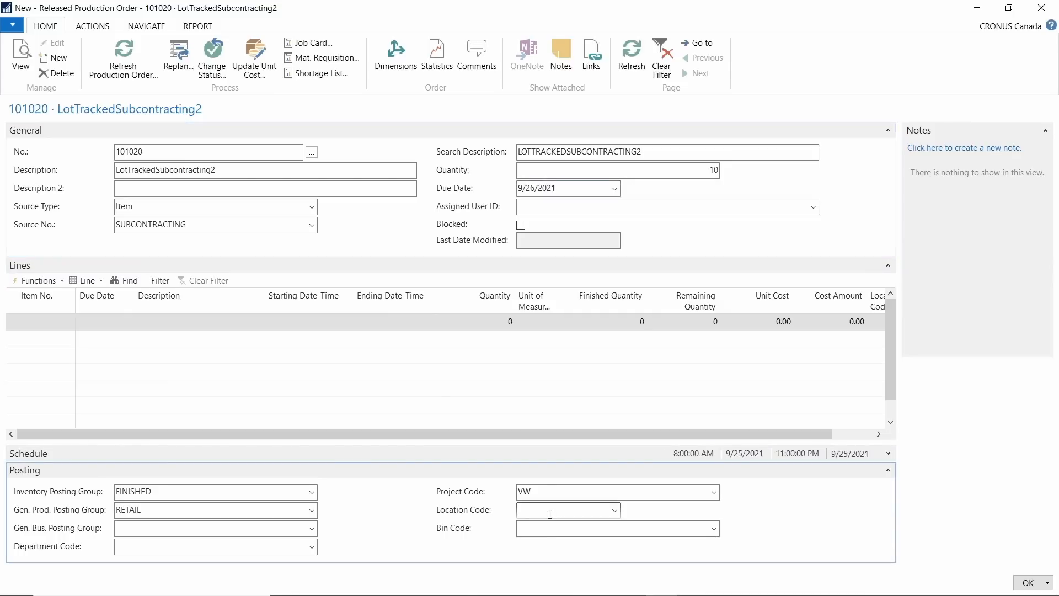
text(TEST)
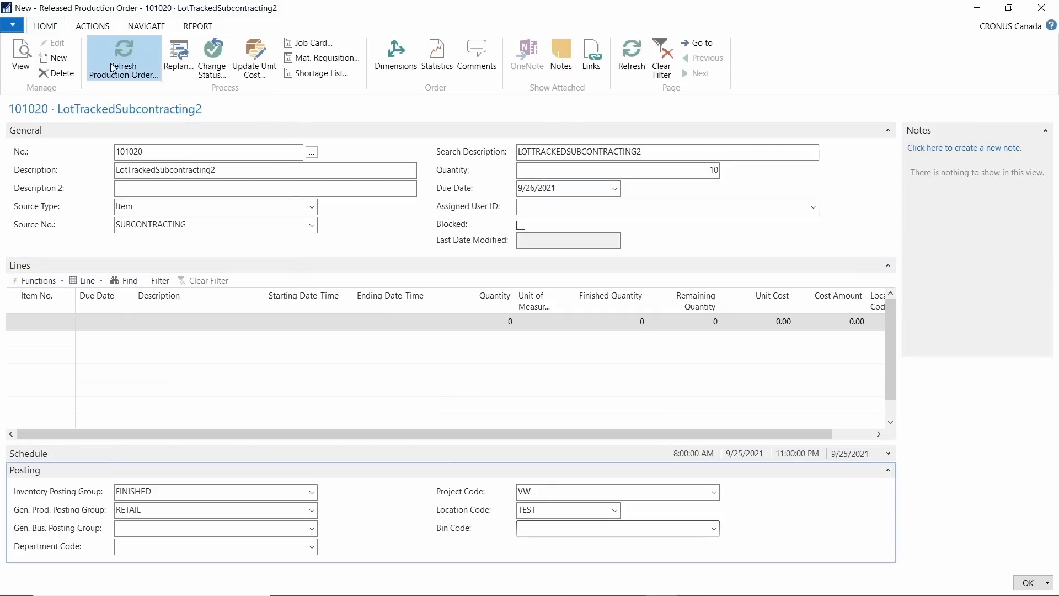
Refresh the production order to generate its line and return to the Released Prod. Orders list
click(130, 65)
click(210, 415)
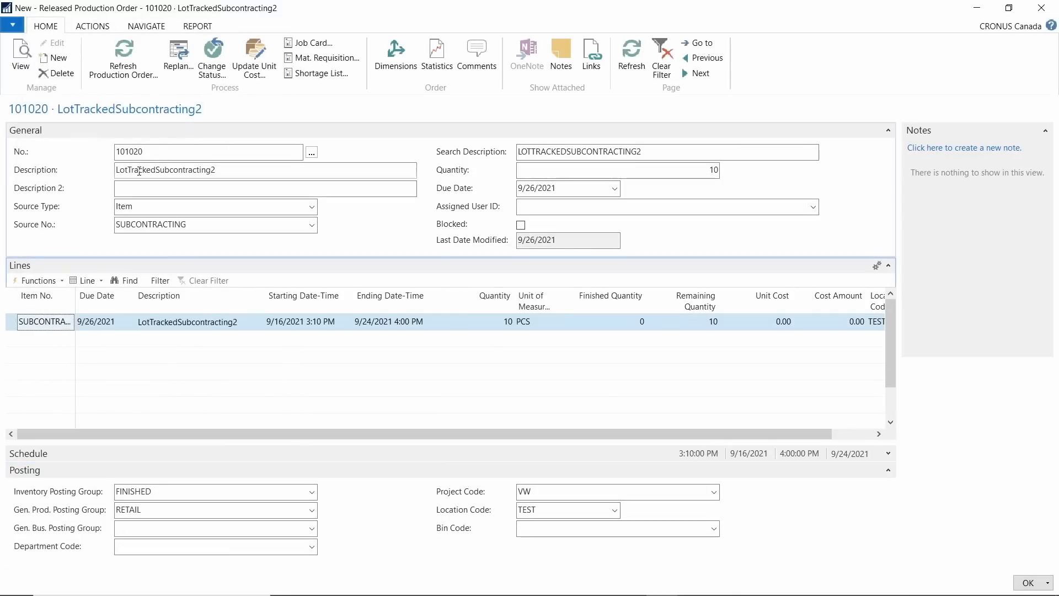
click(976, 8)
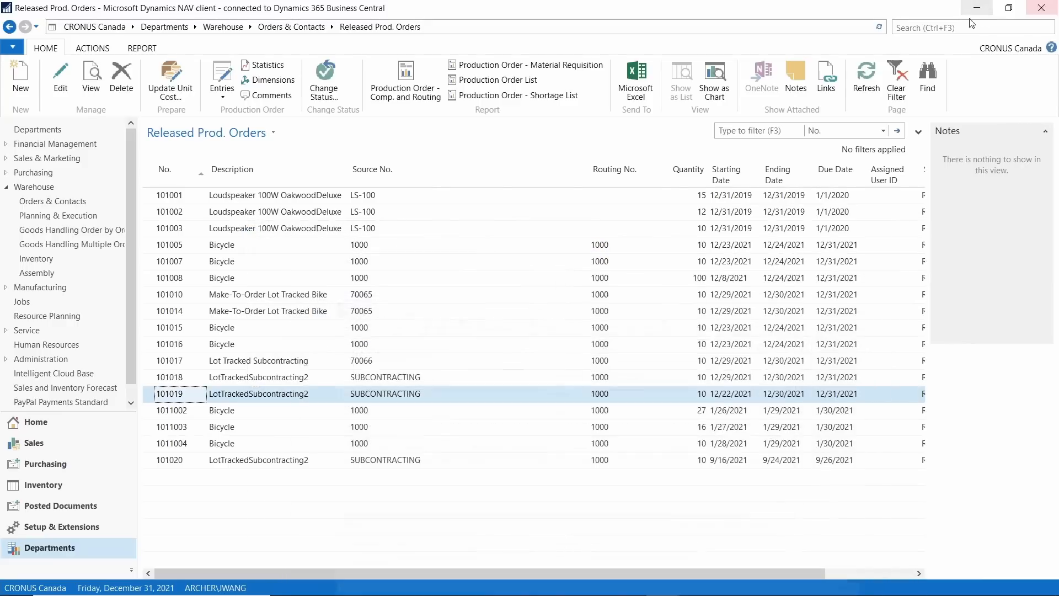
Search for "subcontr" and open the Subcontracting Worksheets page
click(959, 26)
text(sub)
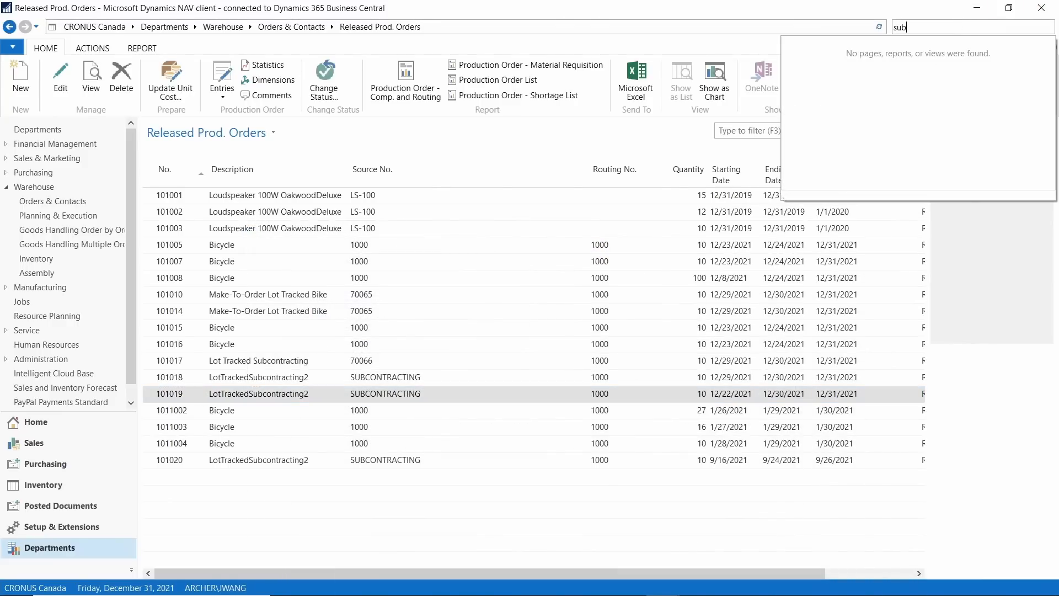
text(contr)
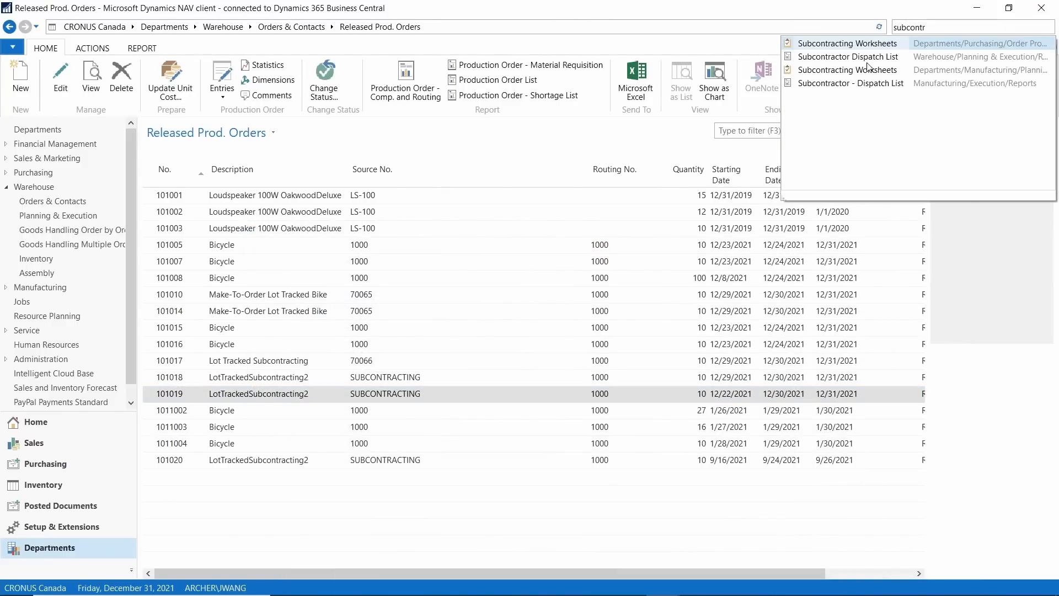
click(841, 45)
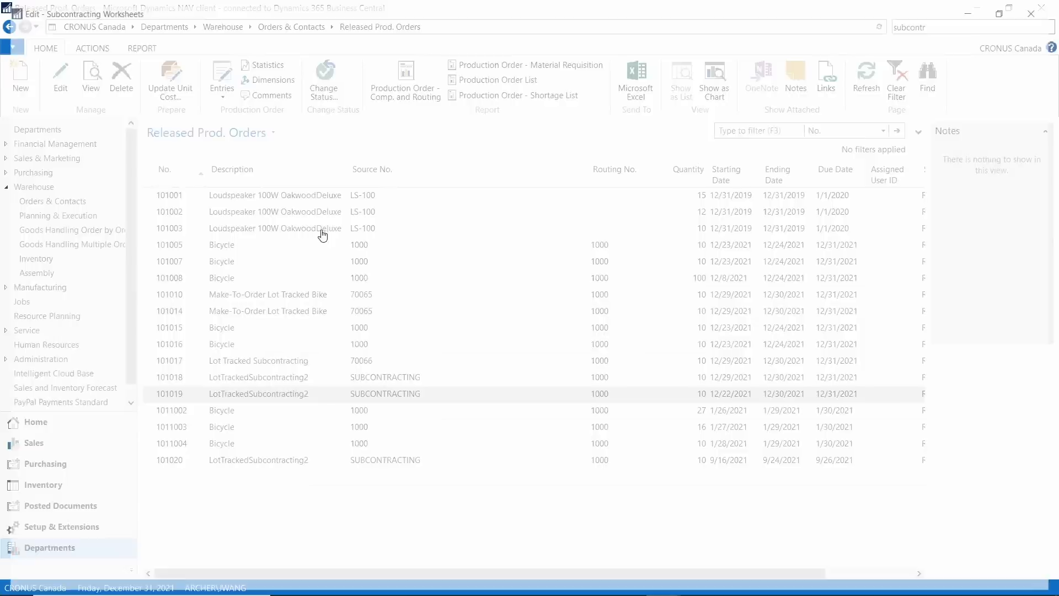
Calculate subcontracts in the DEFAULT worksheet, filtered to production order 101020
click(73, 62)
click(217, 315)
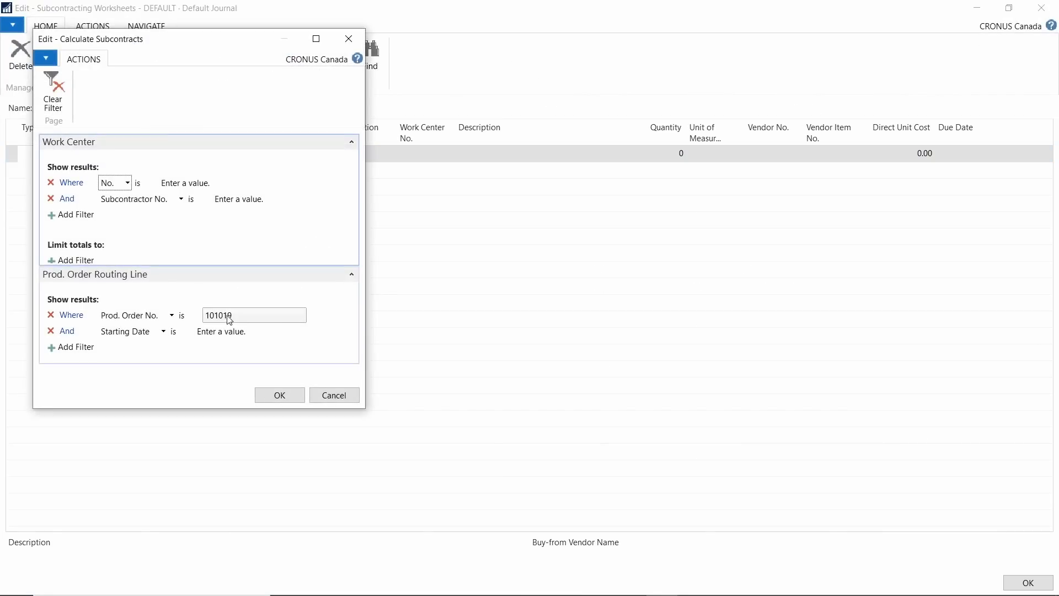
click(268, 397)
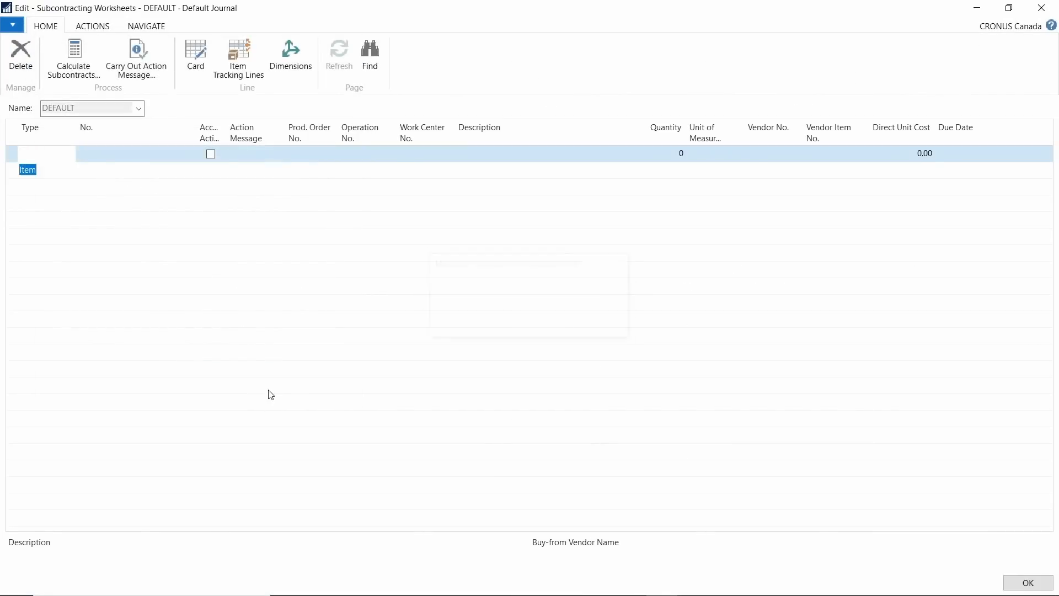
click(16, 157)
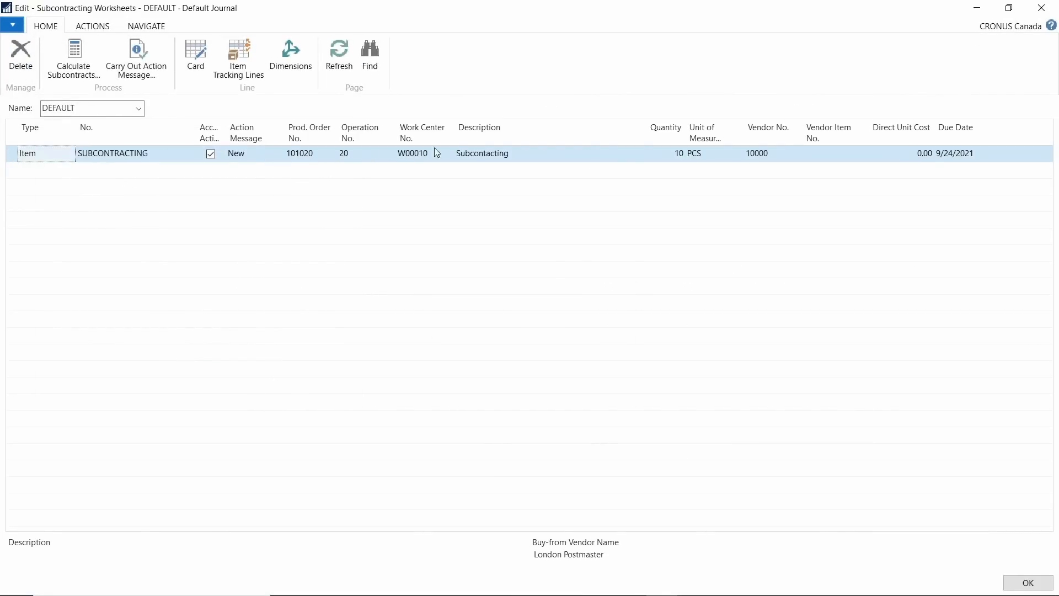
Set the SUBCONTRACTING worksheet line's quantity to 2 and its direct unit cost to 20
click(670, 160)
text(2)
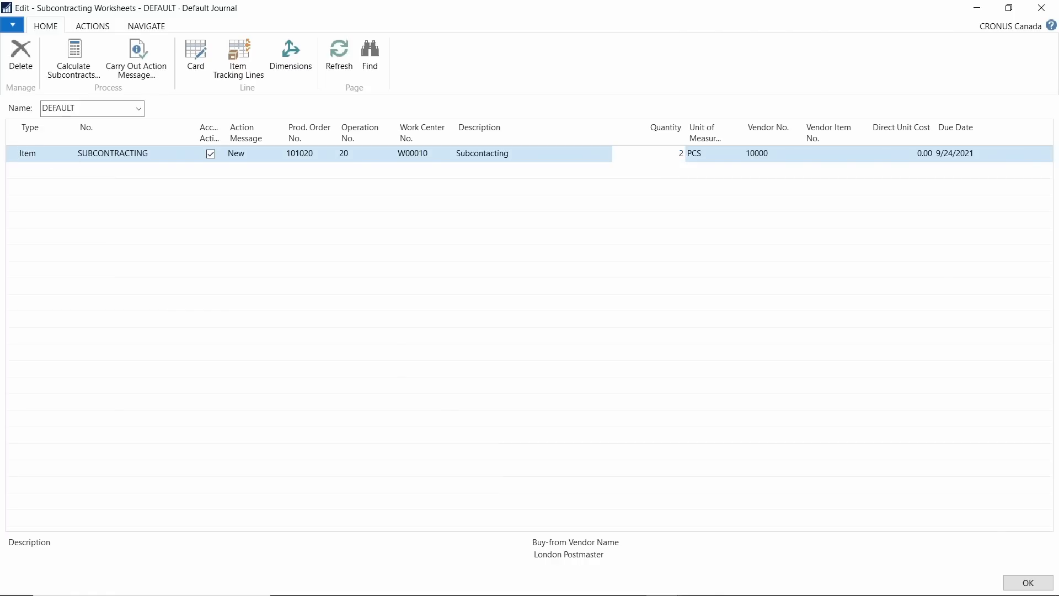
key(Tab)
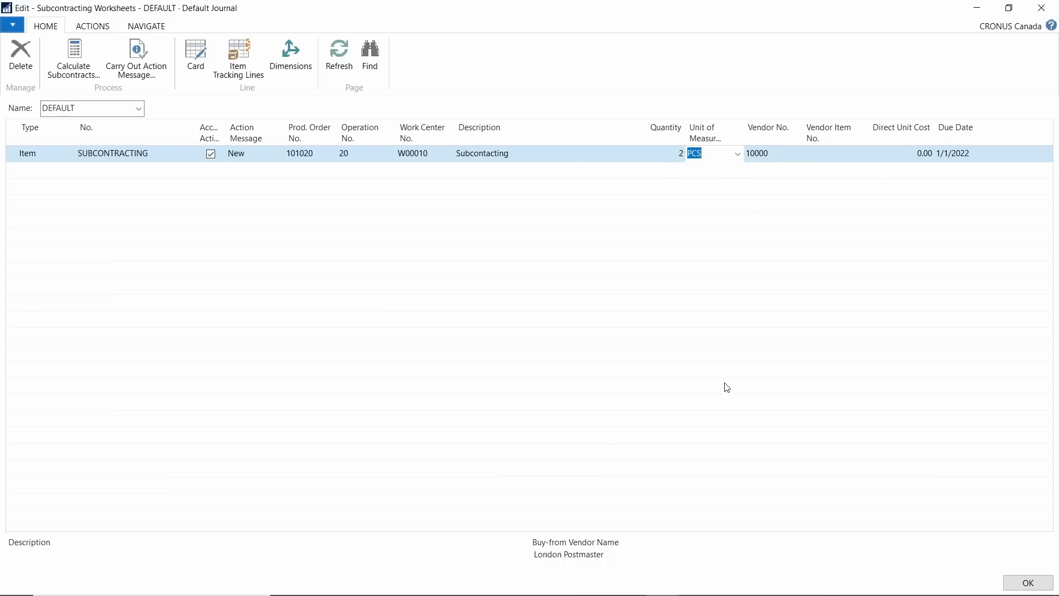
click(905, 154)
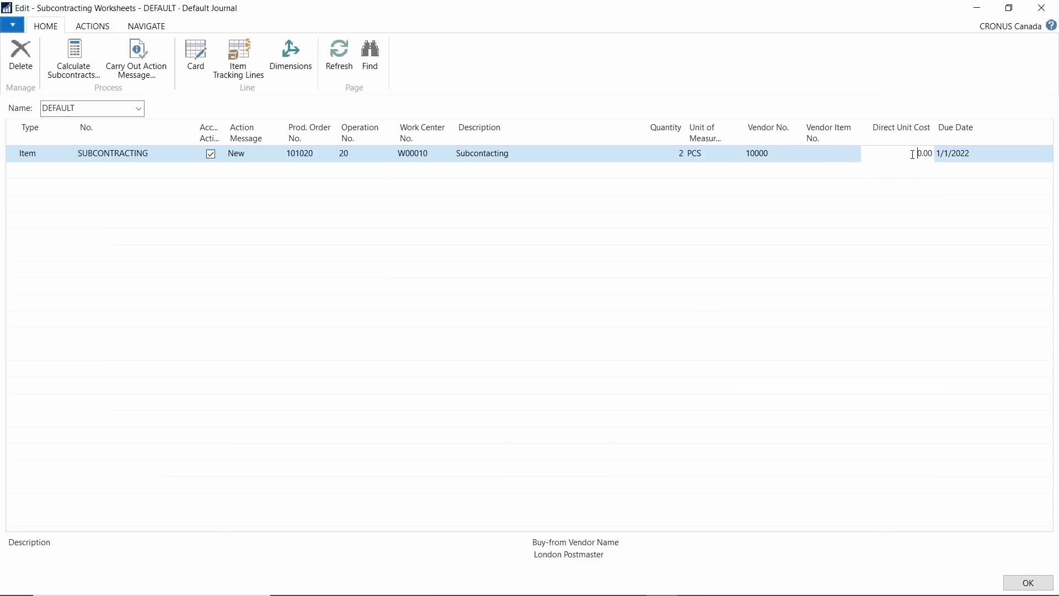
text(20)
key(Tab)
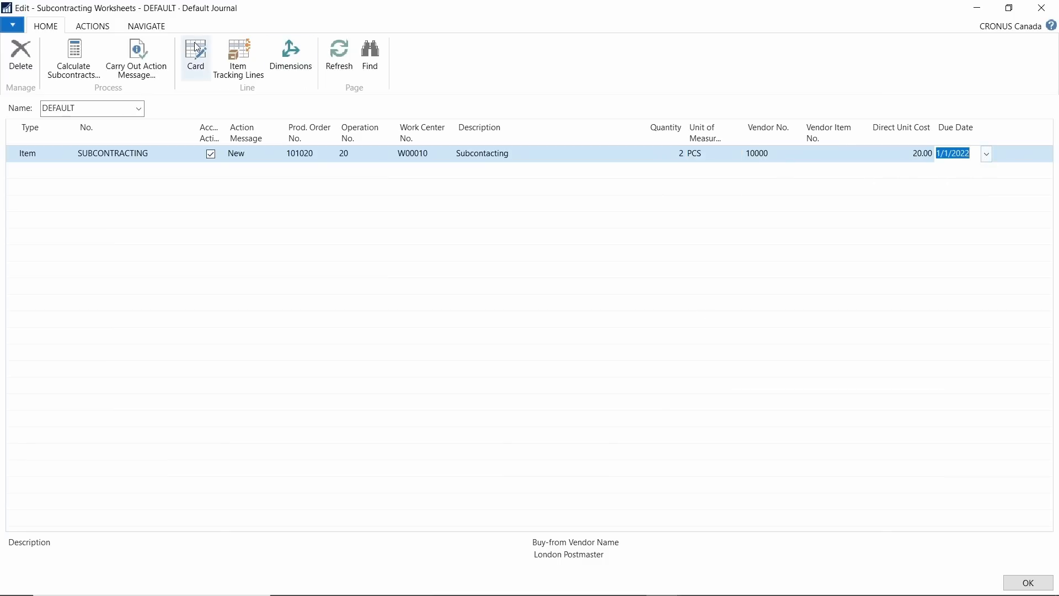
Carry out the worksheet's action message with Print Orders turned off and return to the Released Prod. Orders list
click(128, 65)
click(114, 203)
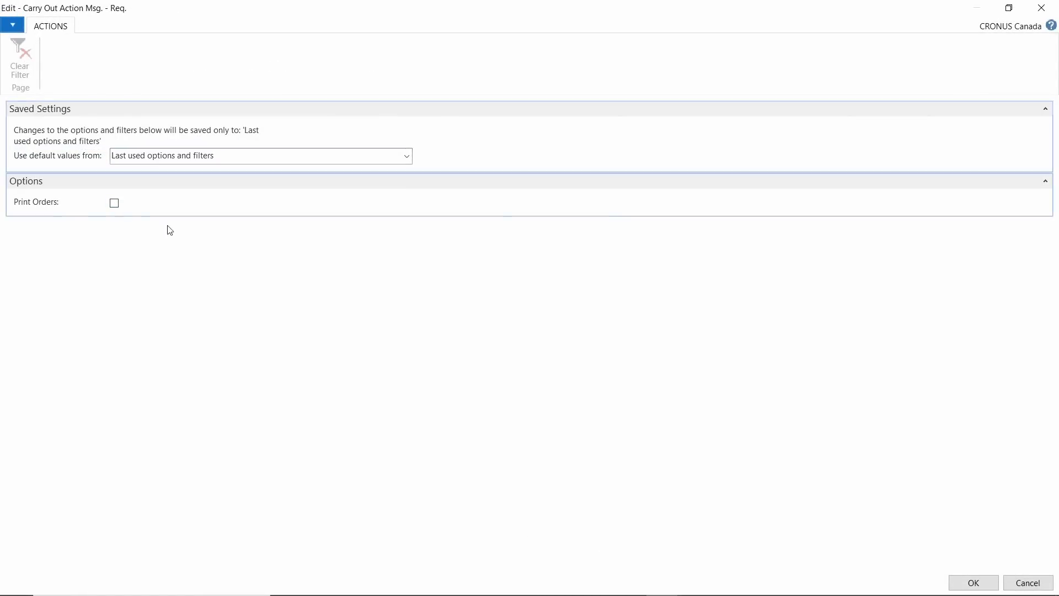
click(984, 579)
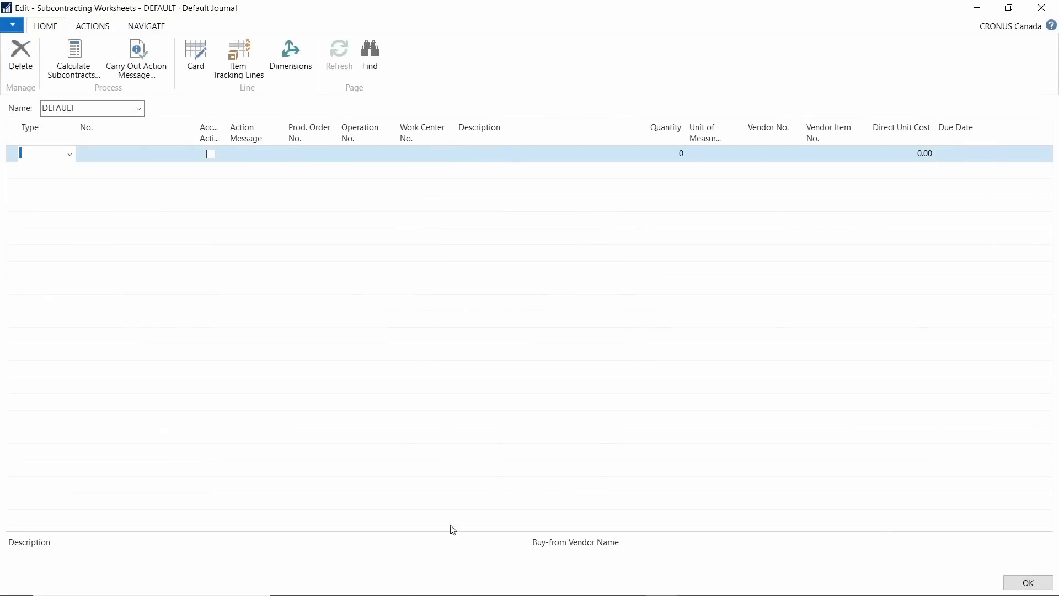
click(975, 6)
Search for "purchase order" and open the Purchase Orders list
drag(944, 27, 681, 83)
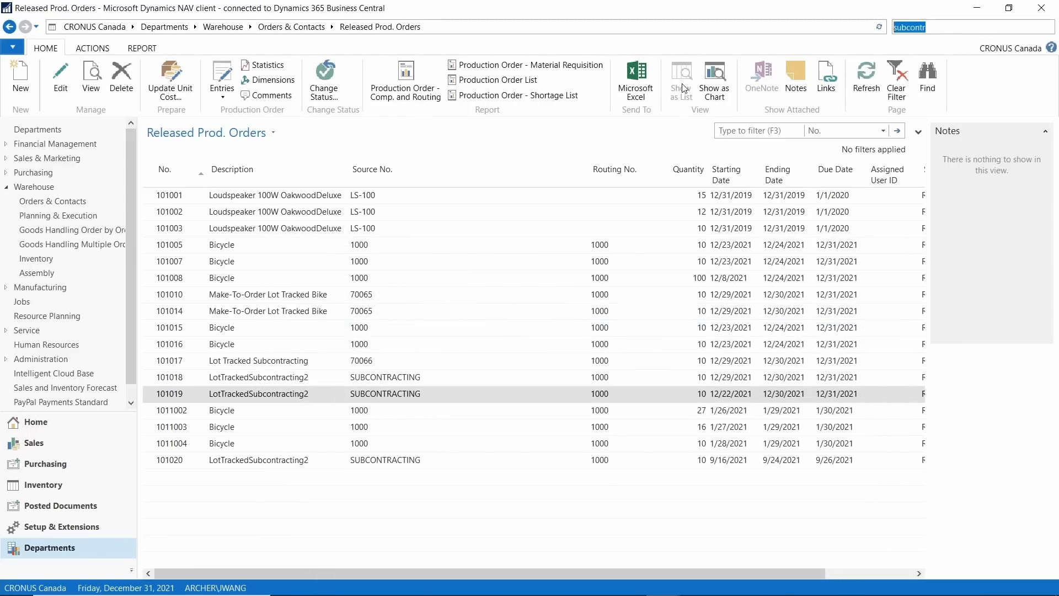
text(ourch)
key(BackSpace)
key(BackSpace)
key(BackSpace)
key(BackSpace)
key(BackSpace)
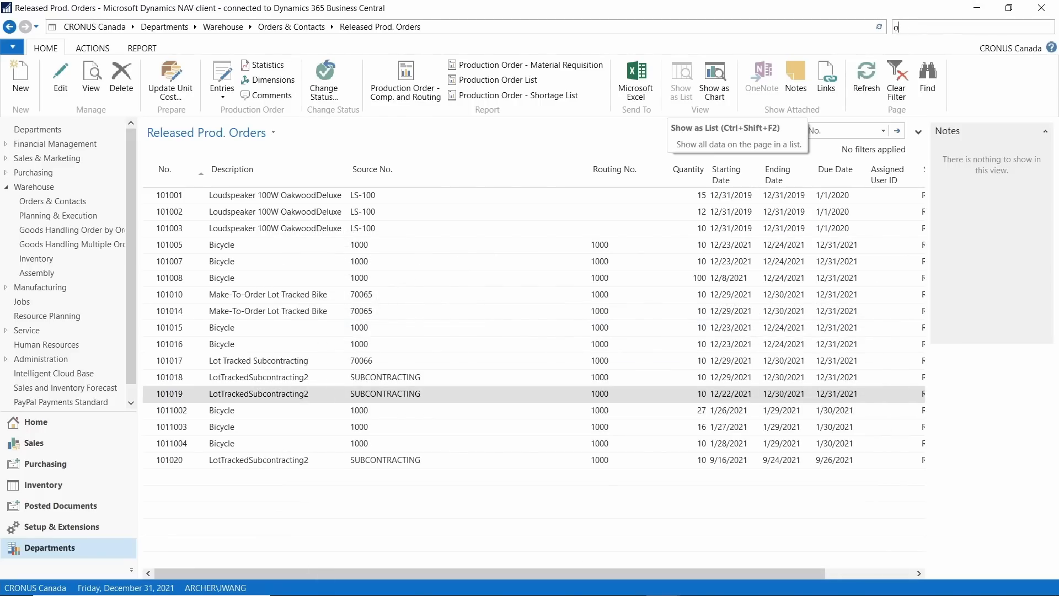
text(purchase order)
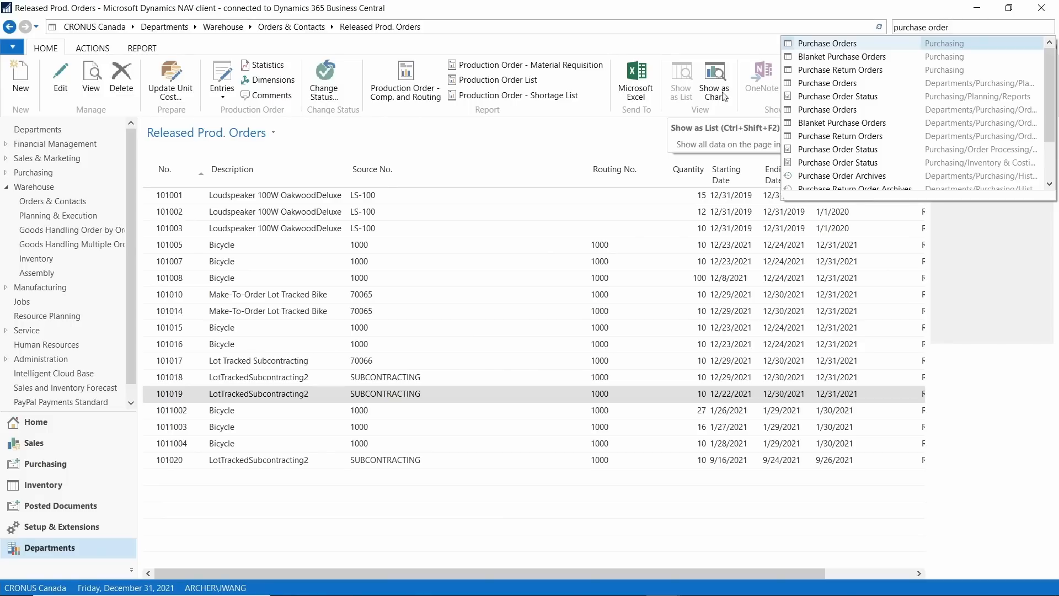
key(Return)
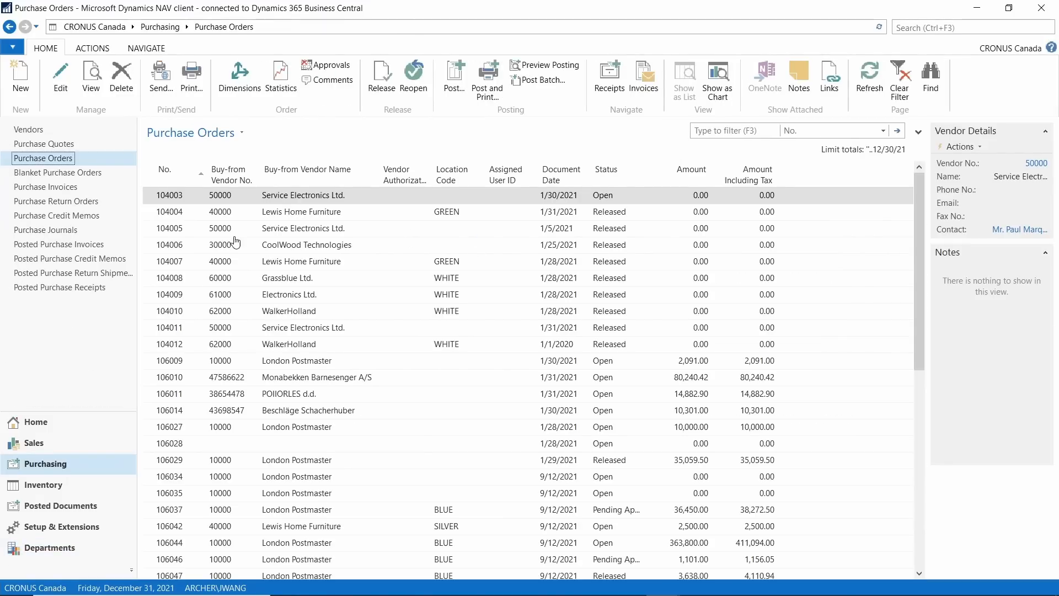
Sort the Purchase Orders list by number and look through it for the subcontracting order
click(191, 168)
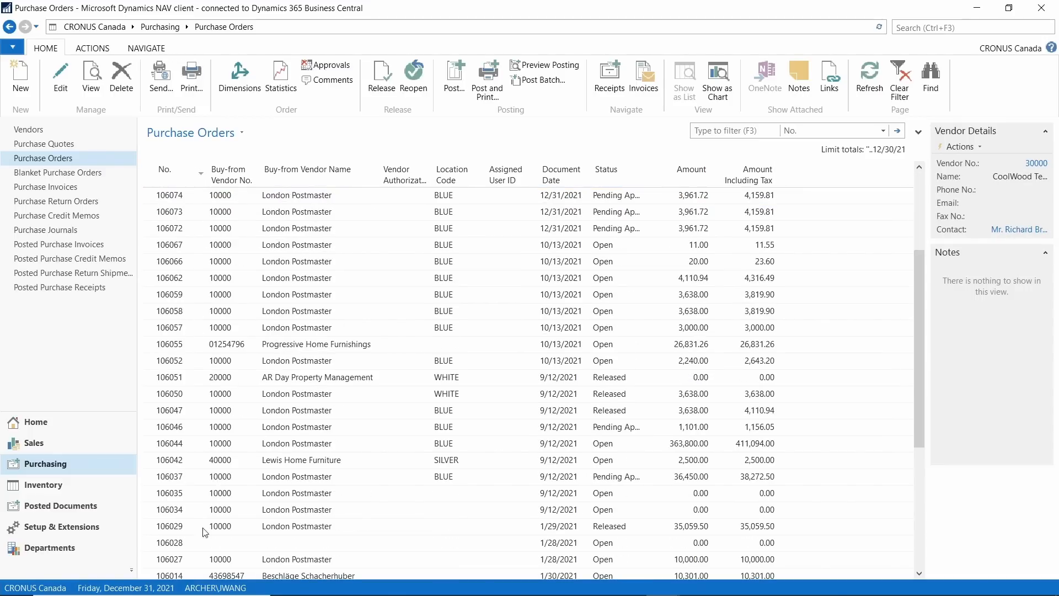
click(187, 530)
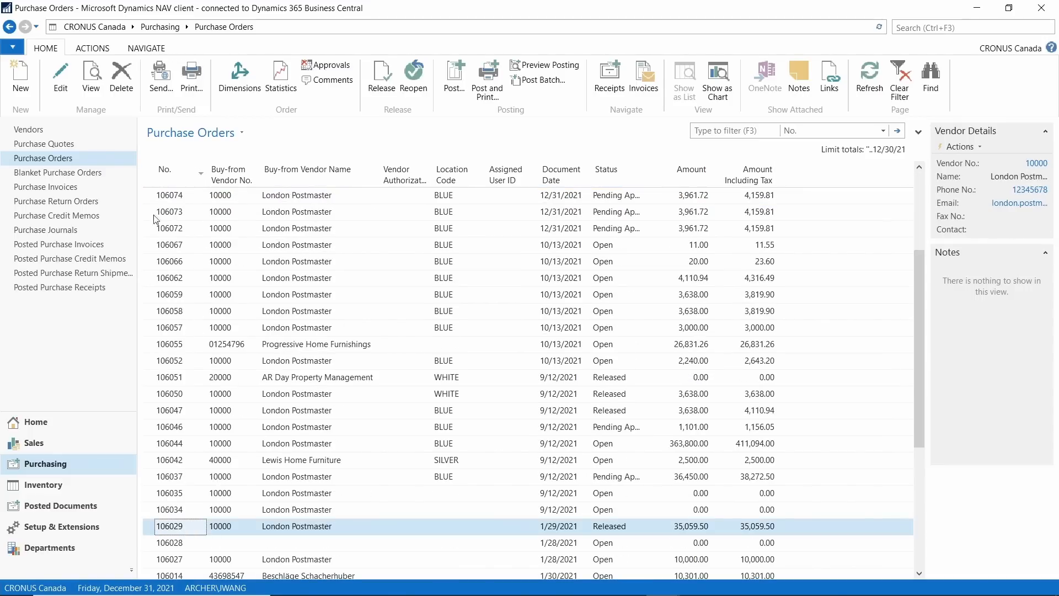
click(177, 175)
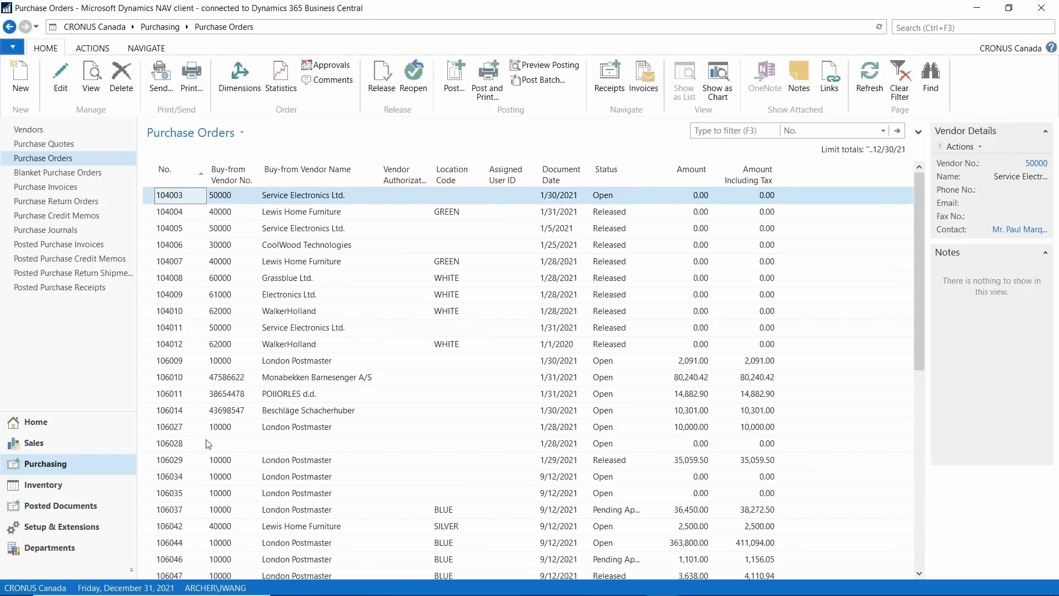
scroll(205, 452, down, 2)
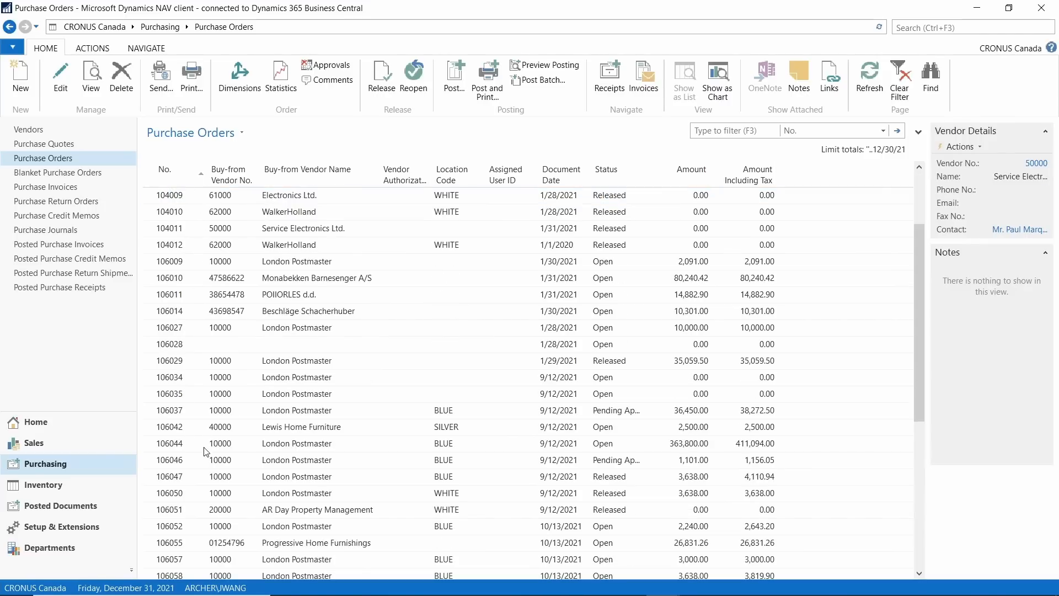
scroll(205, 452, down, 2)
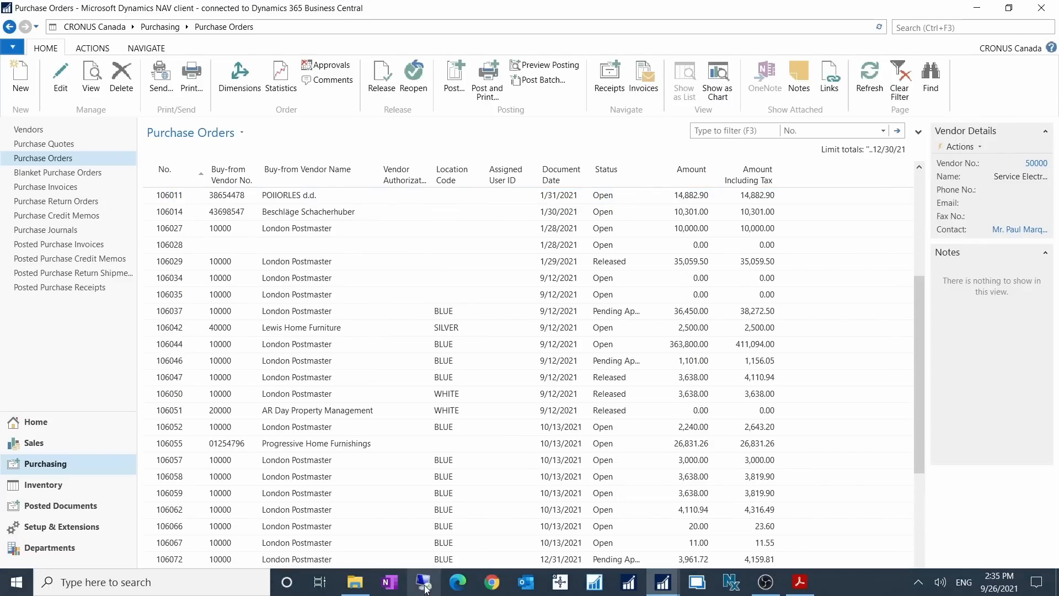
Open POSubcontracting.pdf from the Desktop folder, check its purchase order number, and return to the Purchase Orders list
click(354, 588)
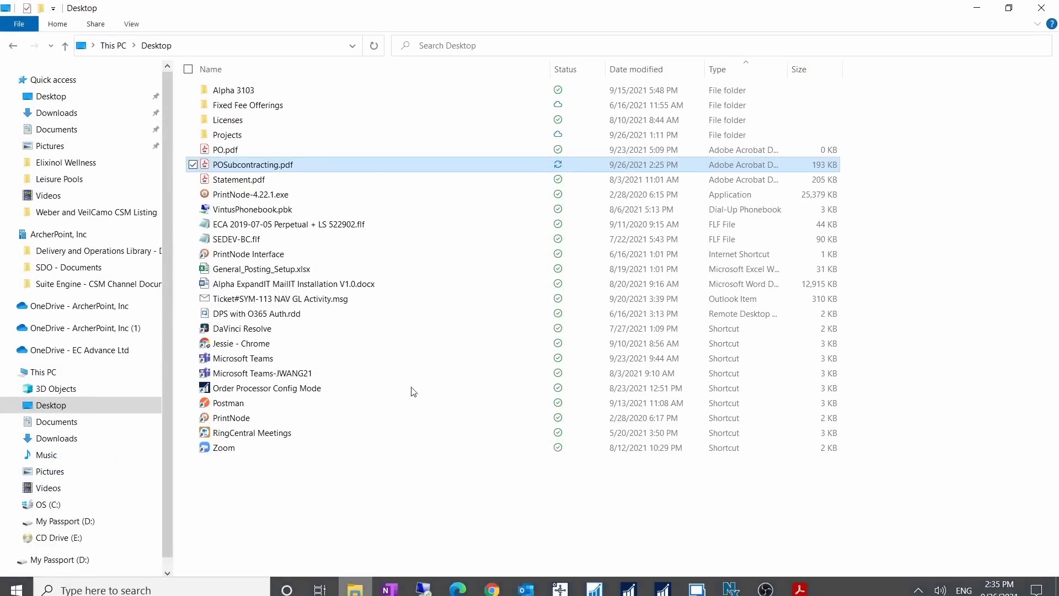
double_click(255, 166)
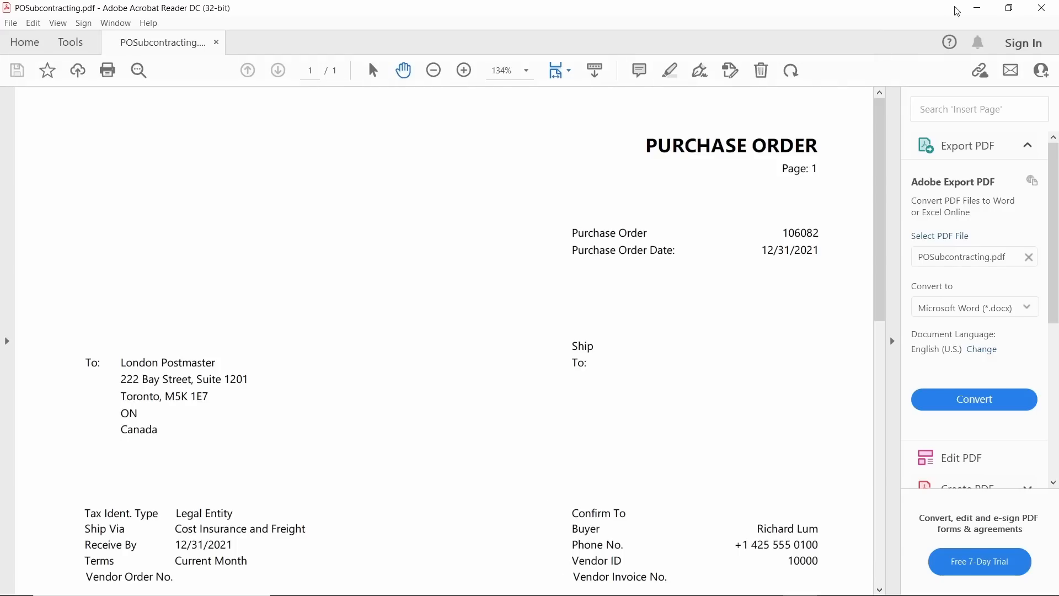
click(975, 9)
click(980, 12)
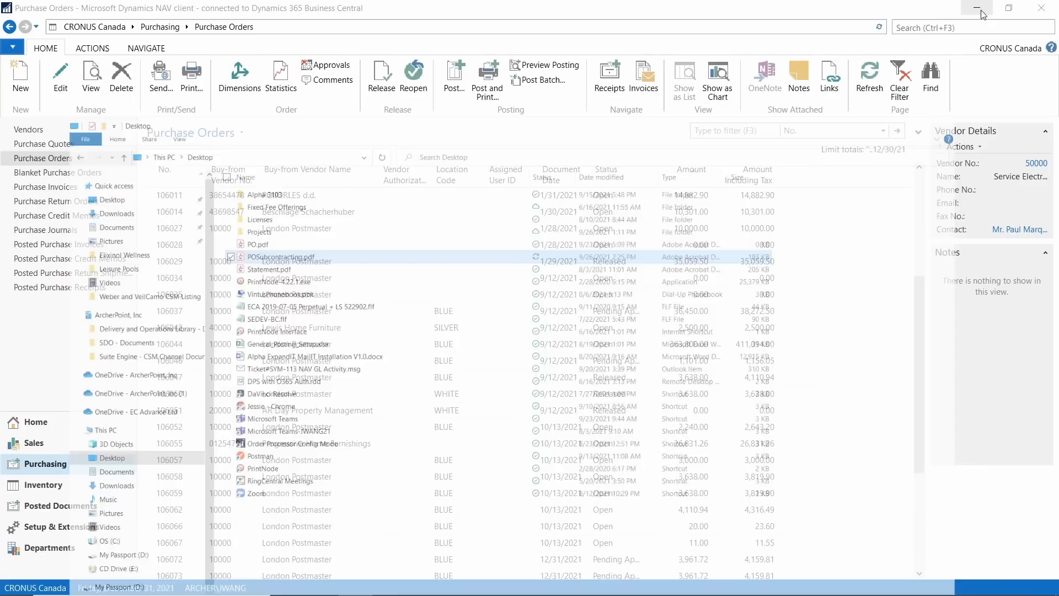
Open London Postmaster's 40.00 purchase order at location TEST, review its SUBCONTRACTING line, and exit without releasing it
scroll(220, 499, down, 2)
scroll(232, 522, down, 4)
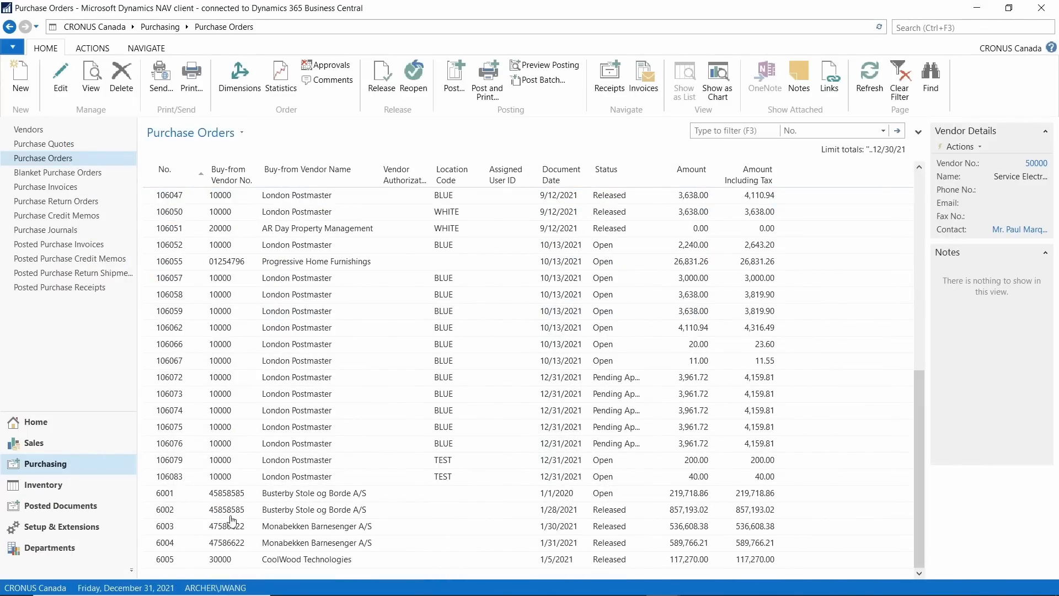
double_click(194, 477)
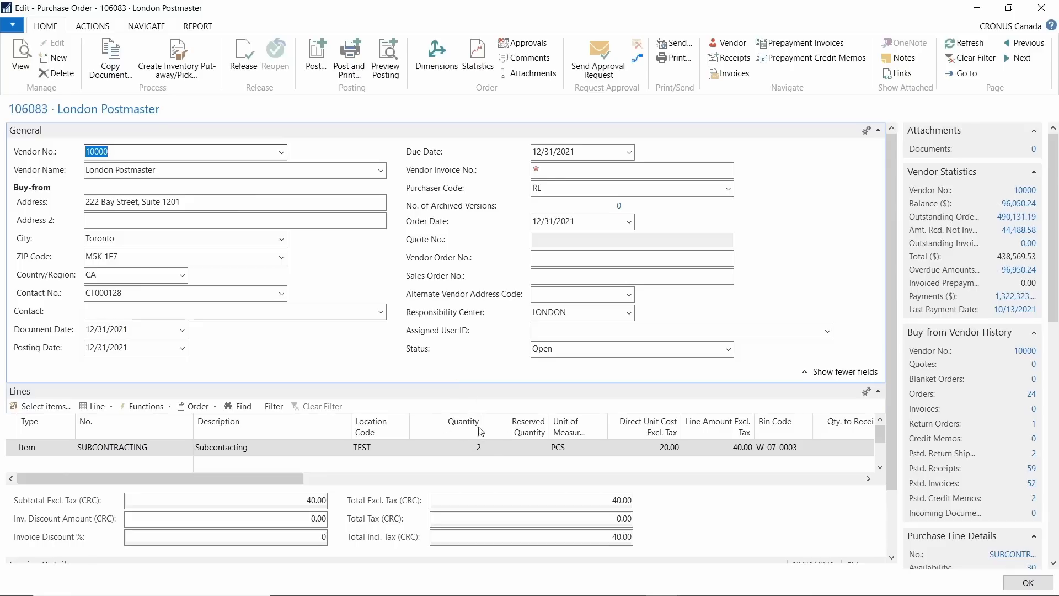
click(1048, 15)
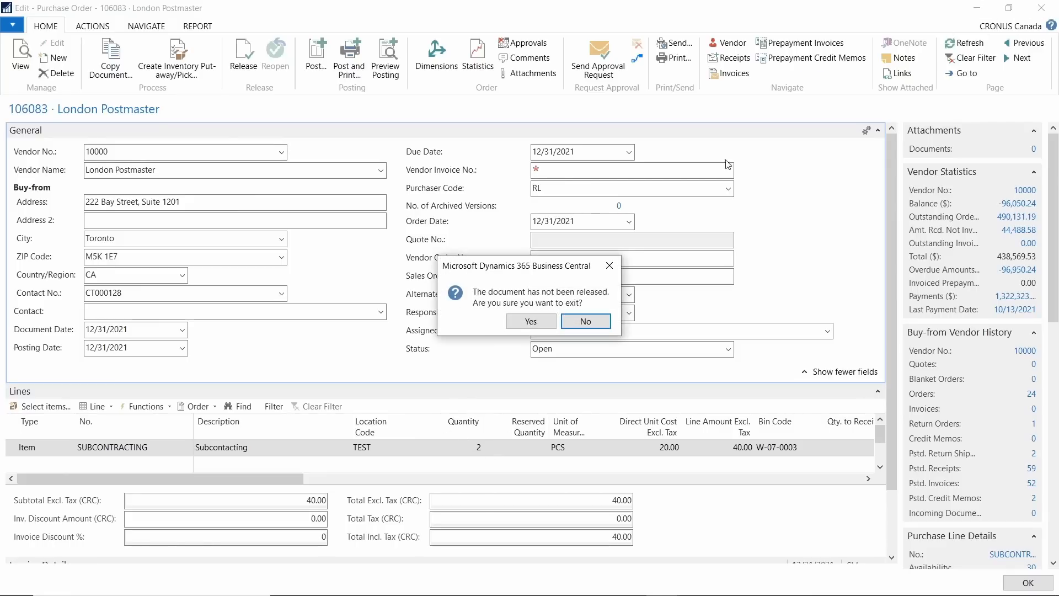
click(531, 321)
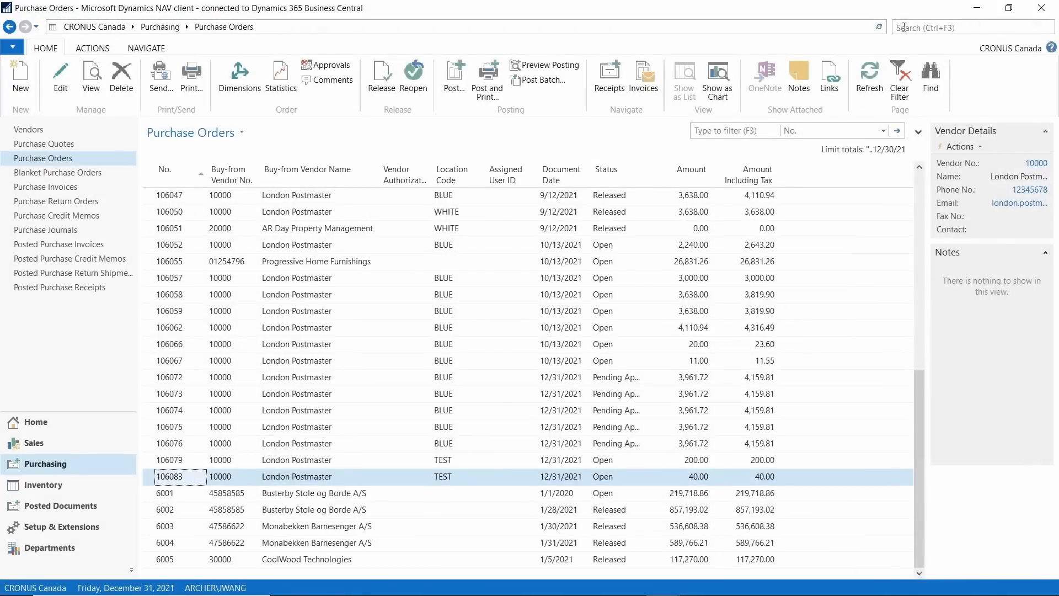
Search for "subcontr", open the Subcontracting Worksheets from Purchasing, and calculate subcontracts in the DEFAULT worksheet
click(908, 28)
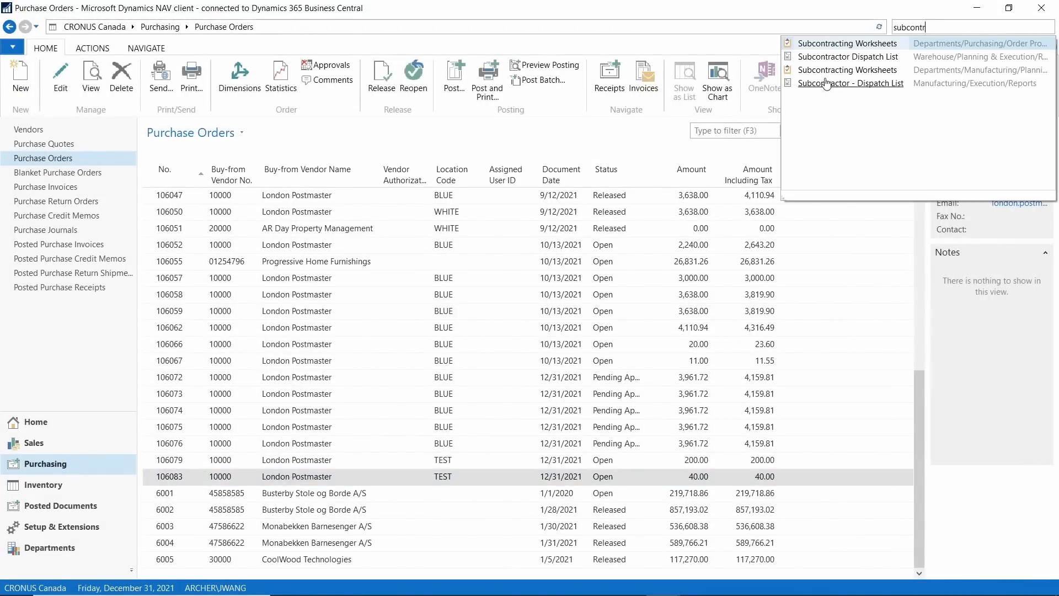
click(852, 44)
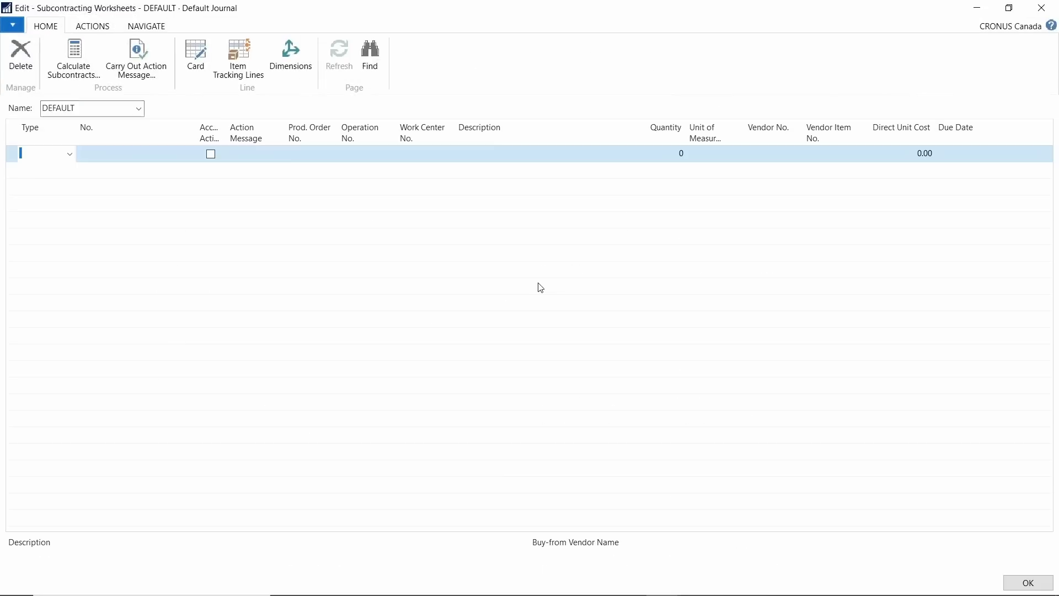
click(73, 58)
click(295, 394)
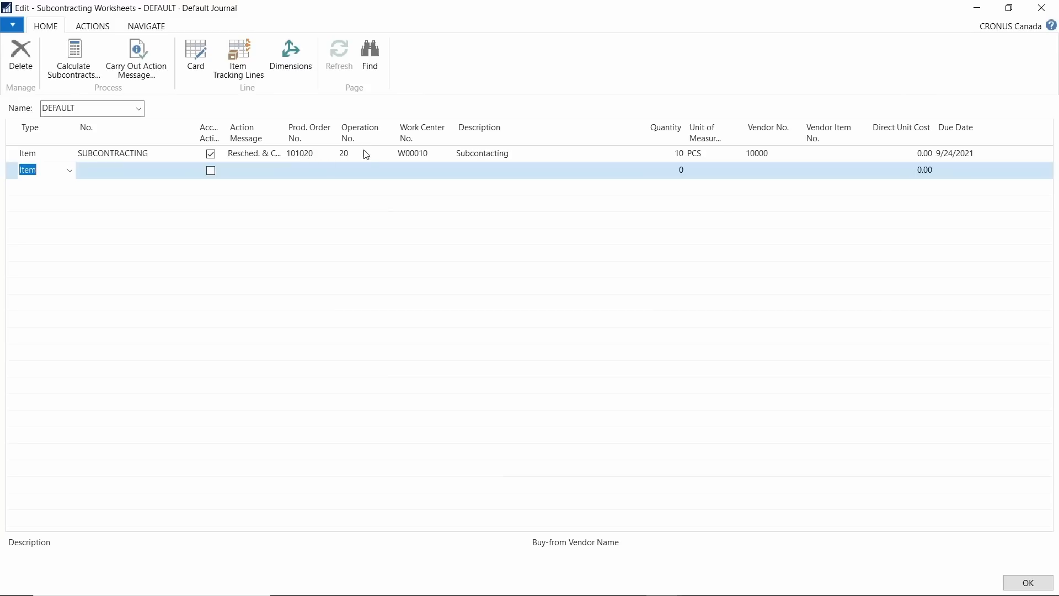
Set the quantity of the SUBCONTRACTING worksheet line to 8
click(647, 154)
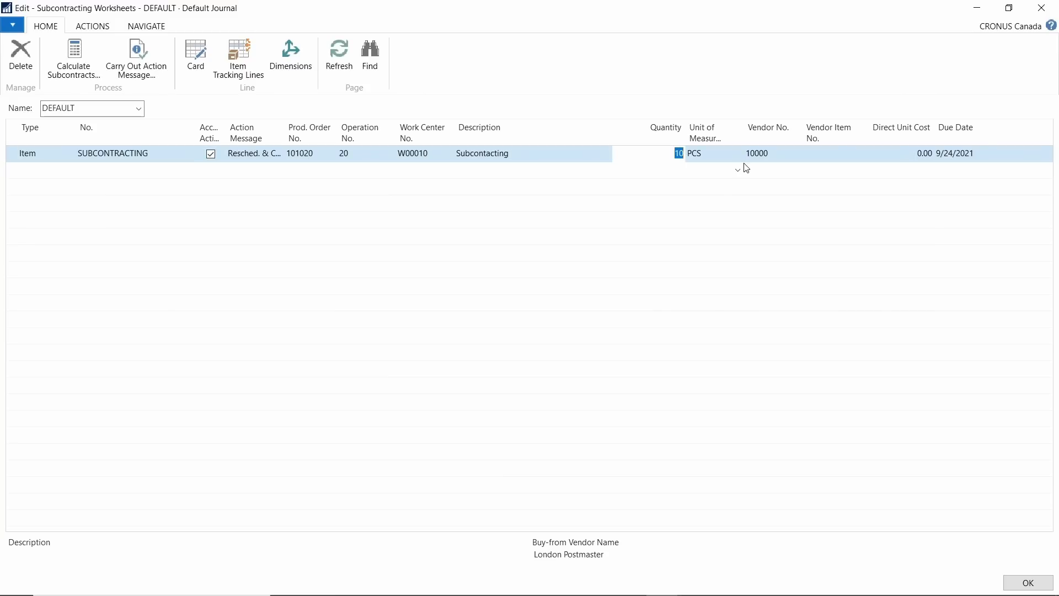
text(8)
key(Tab)
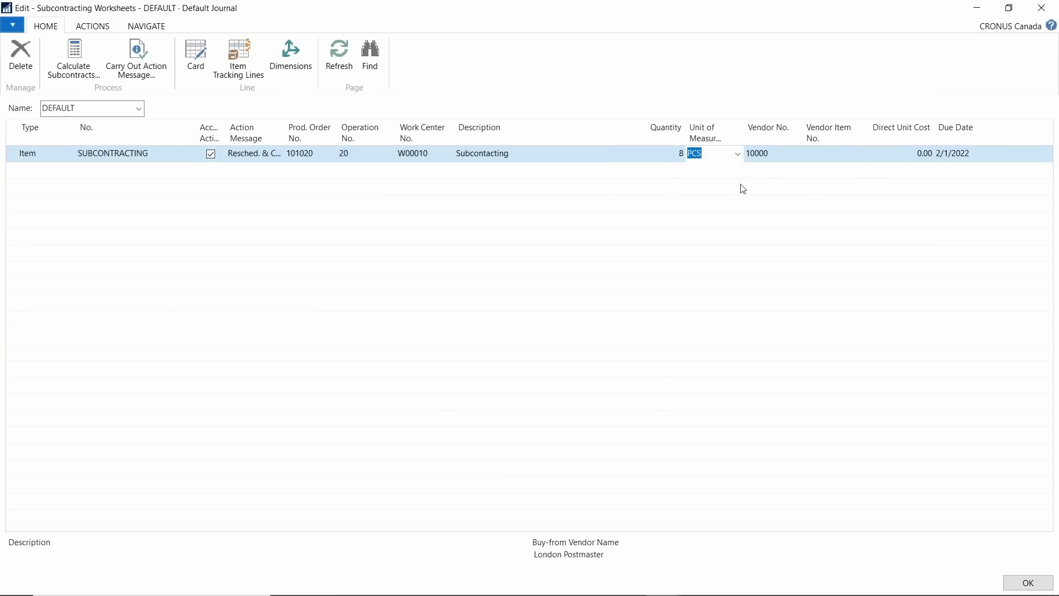
Carry out the action message with Print Orders turned on, saving the printout to the Desktop as POSubcontracting2.pdf
click(138, 69)
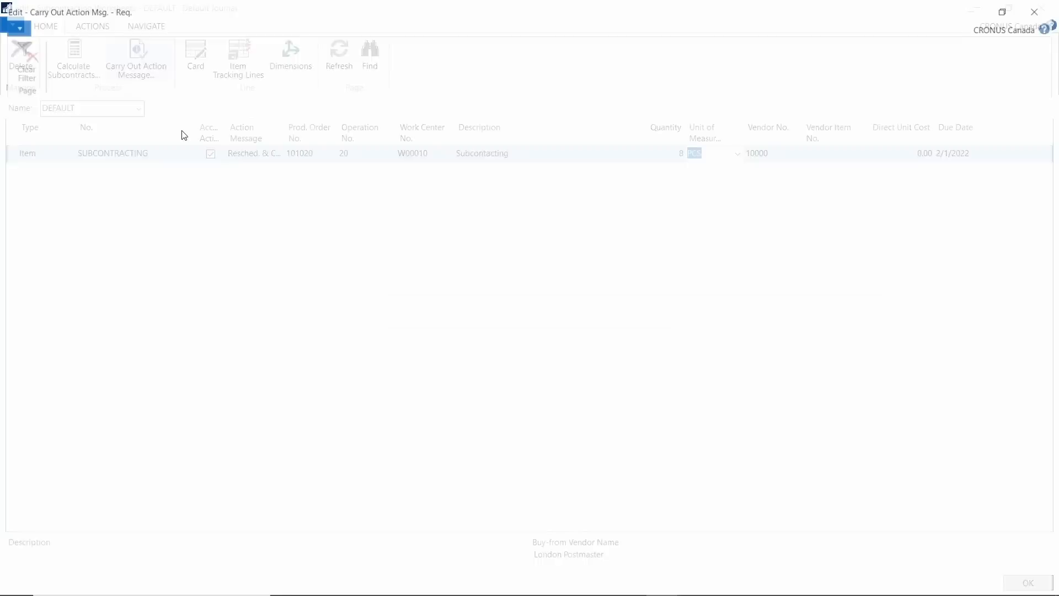
click(114, 203)
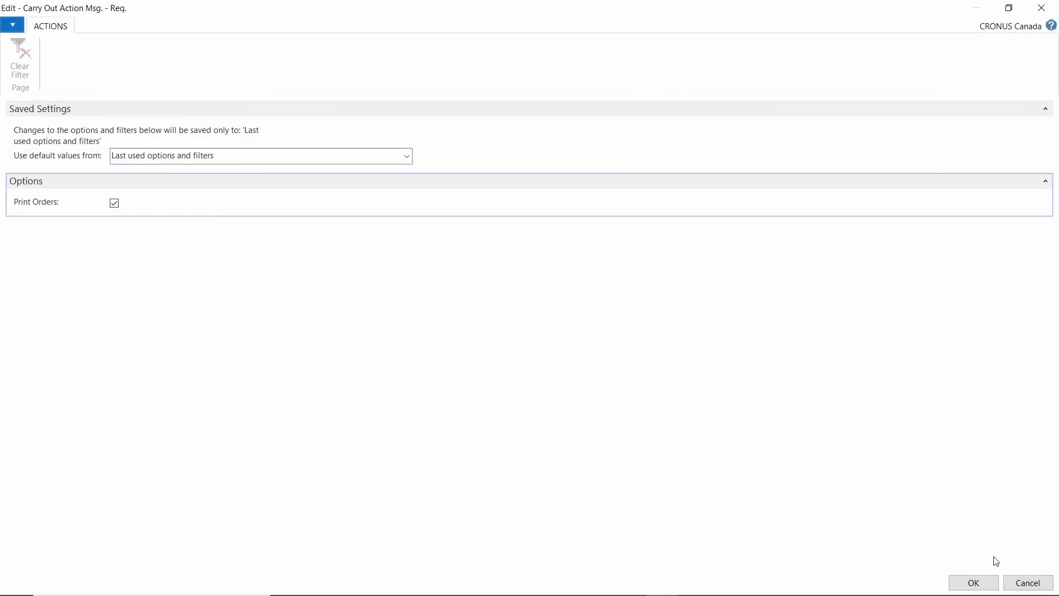
click(974, 583)
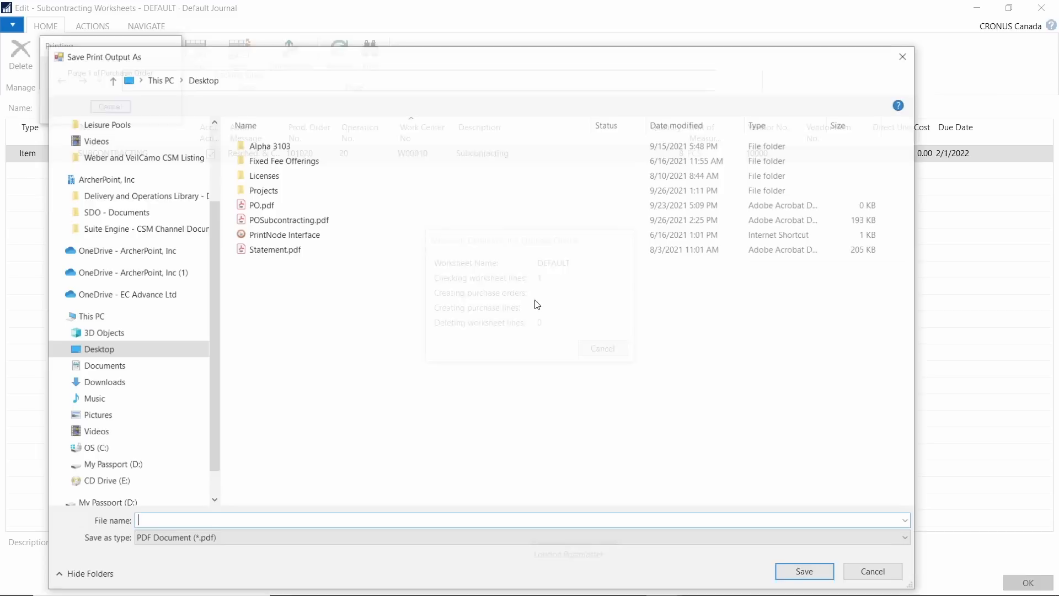
click(284, 219)
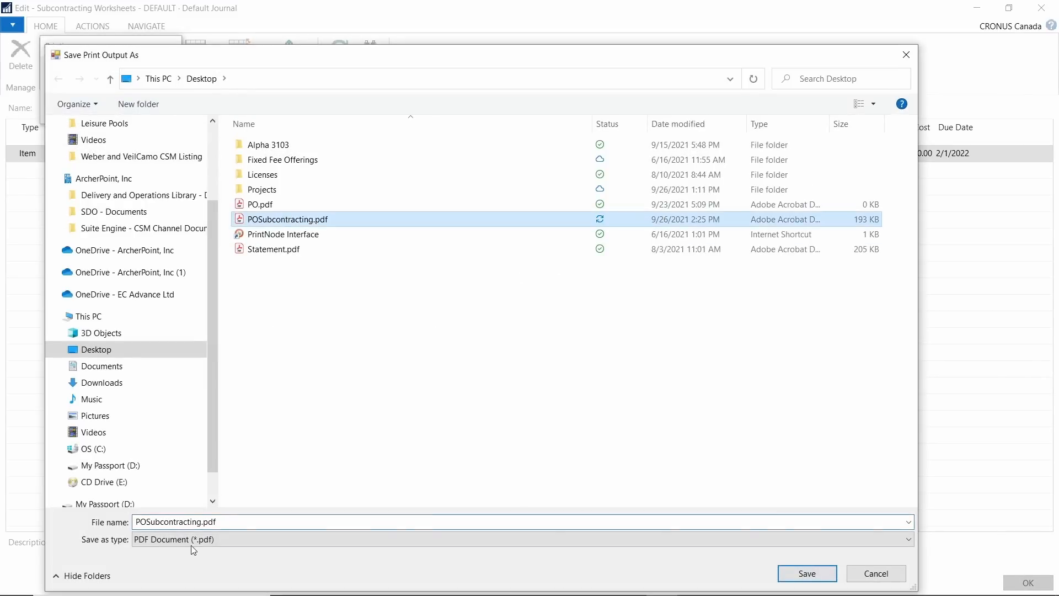
click(203, 522)
click(203, 522)
text(2)
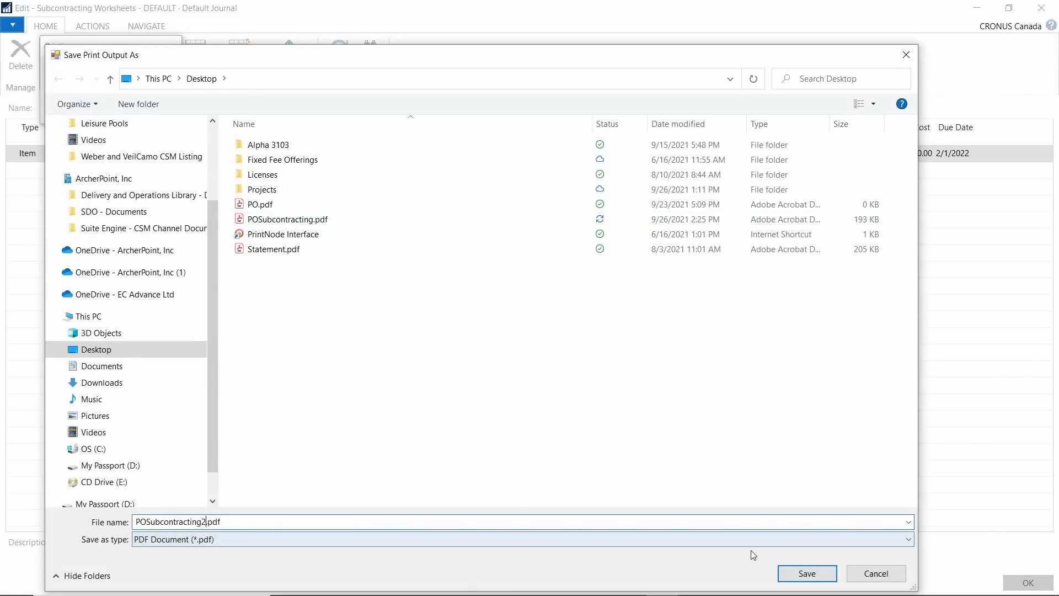
click(807, 574)
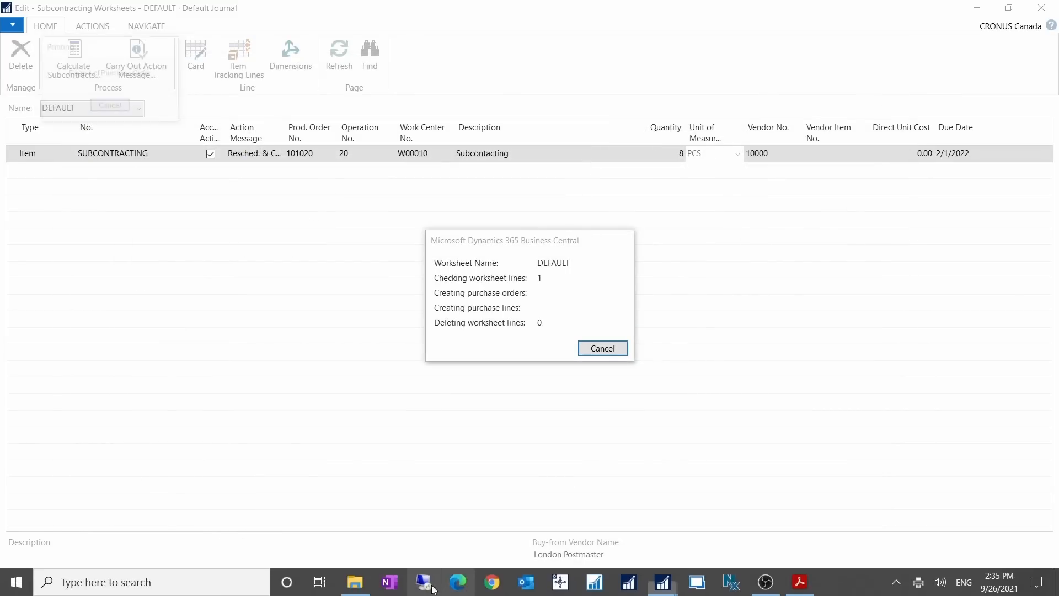
Open POSubcontracting2.pdf from the Desktop folder, check its purchase order number, and return to the subcontracting worksheet
click(357, 582)
double_click(266, 179)
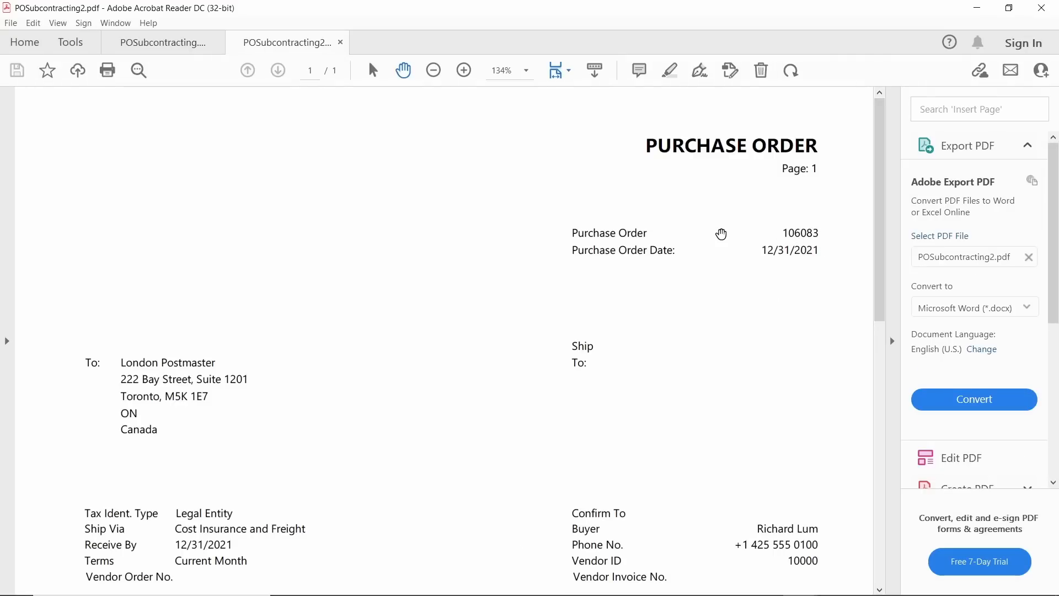
click(976, 9)
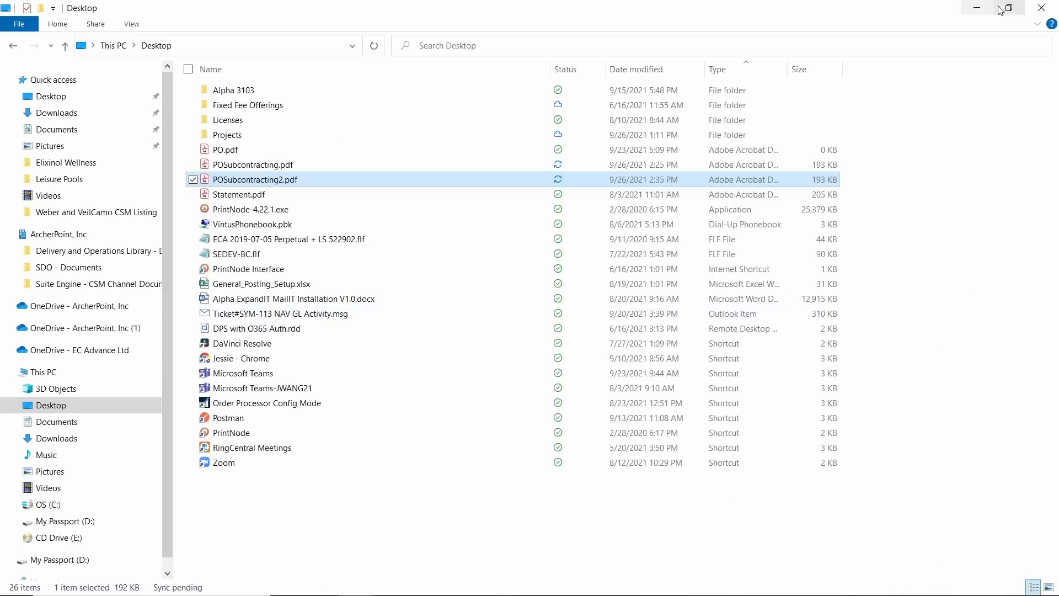
click(977, 8)
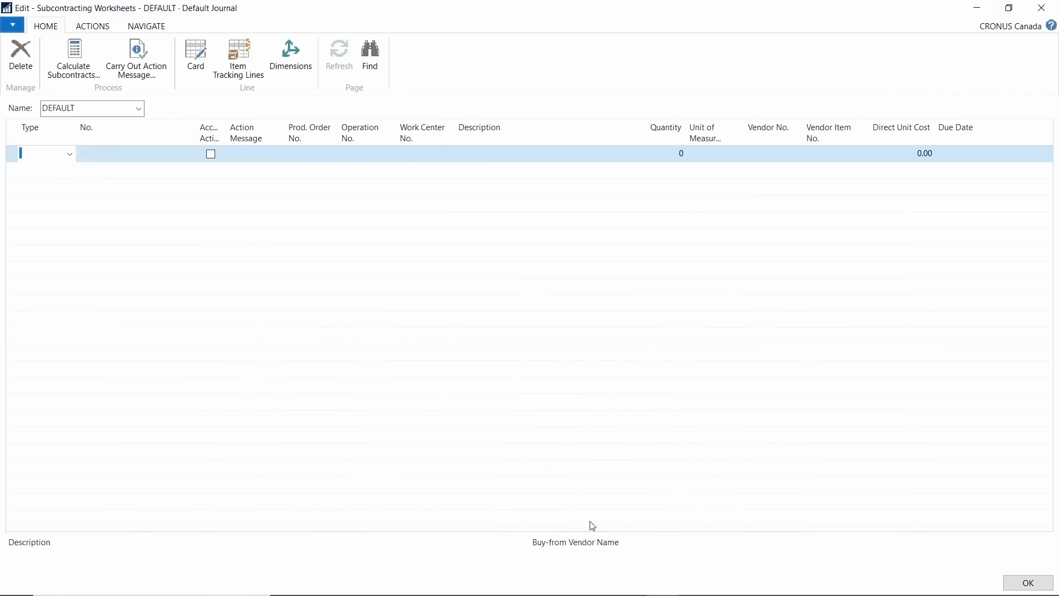
Close the worksheet, reopen London Postmaster's 40.00 purchase order at location TEST, and check the SUBCONTRACTING line's quantity
click(1041, 8)
drag(933, 28, 786, 48)
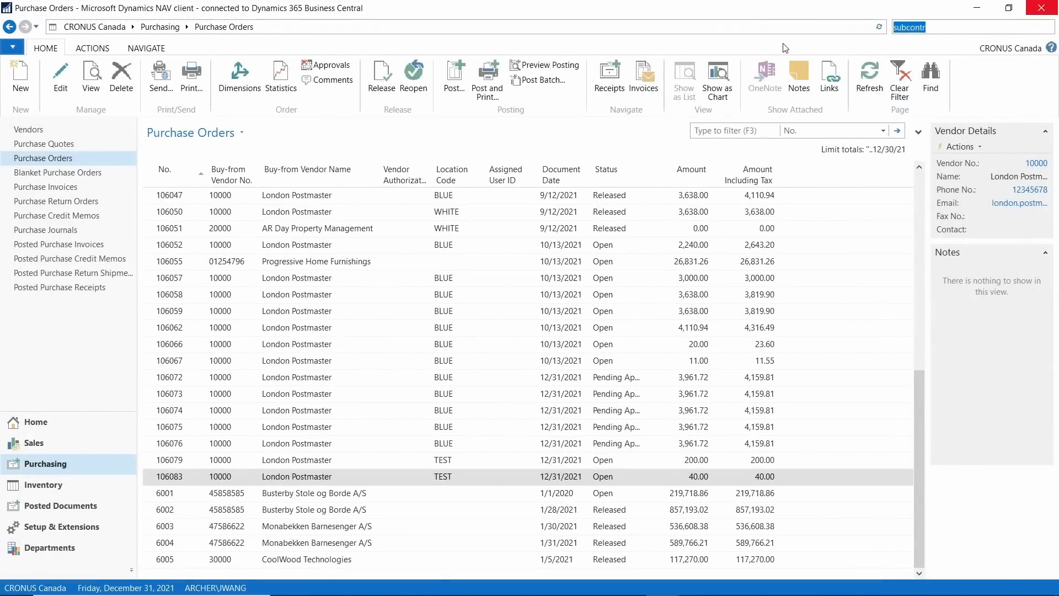
double_click(182, 476)
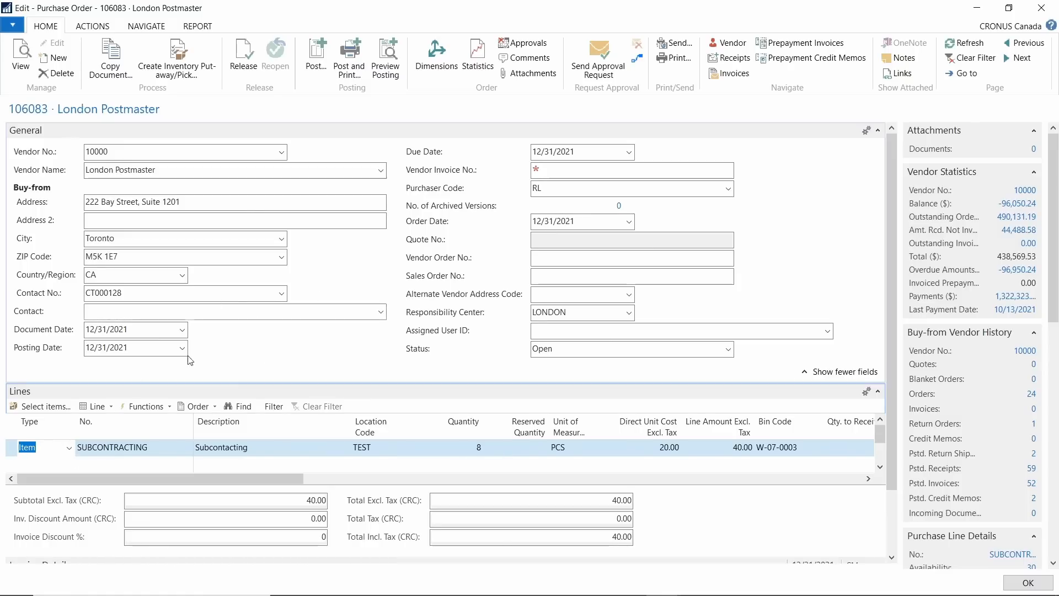
click(461, 448)
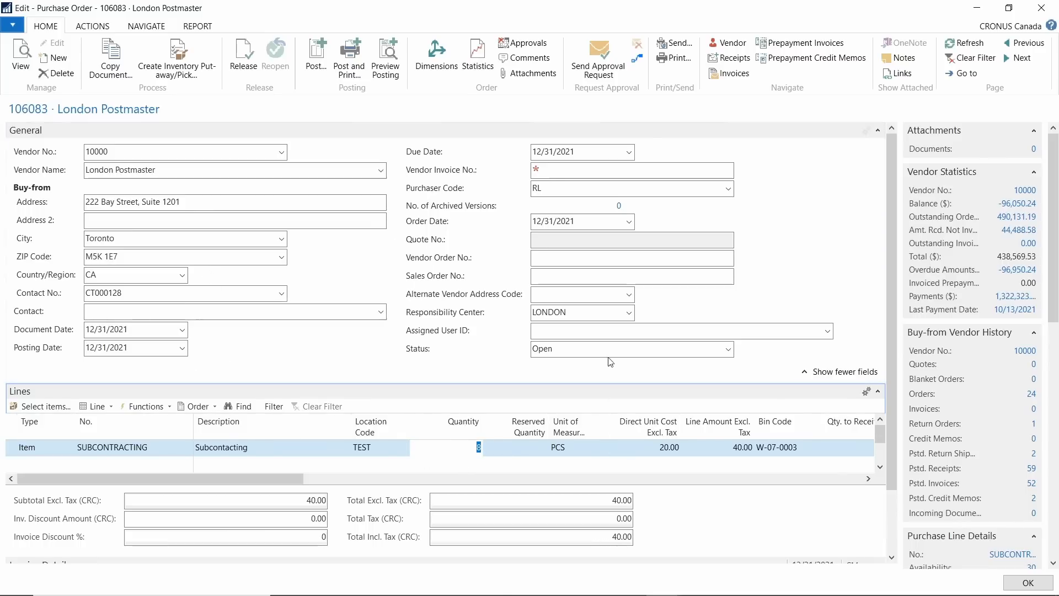
Try to post the purchase order with Receive and Invoice
click(317, 77)
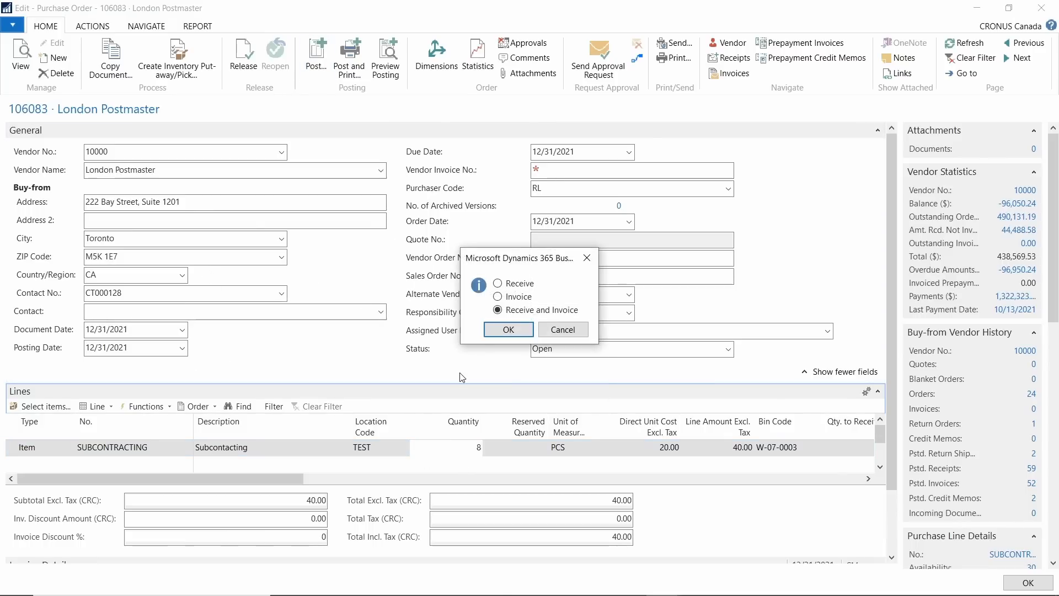
click(501, 332)
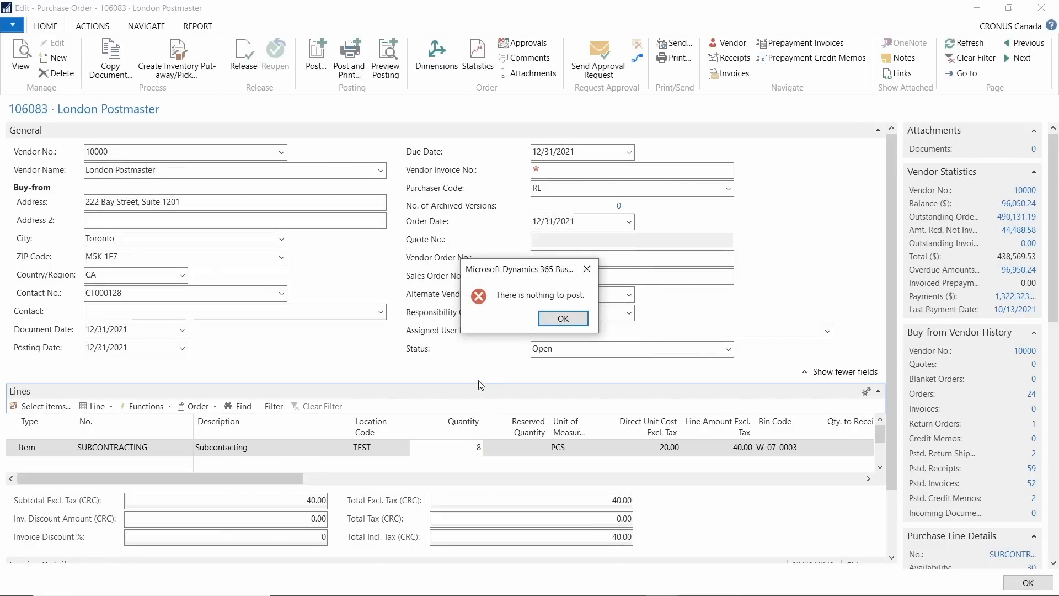
click(561, 315)
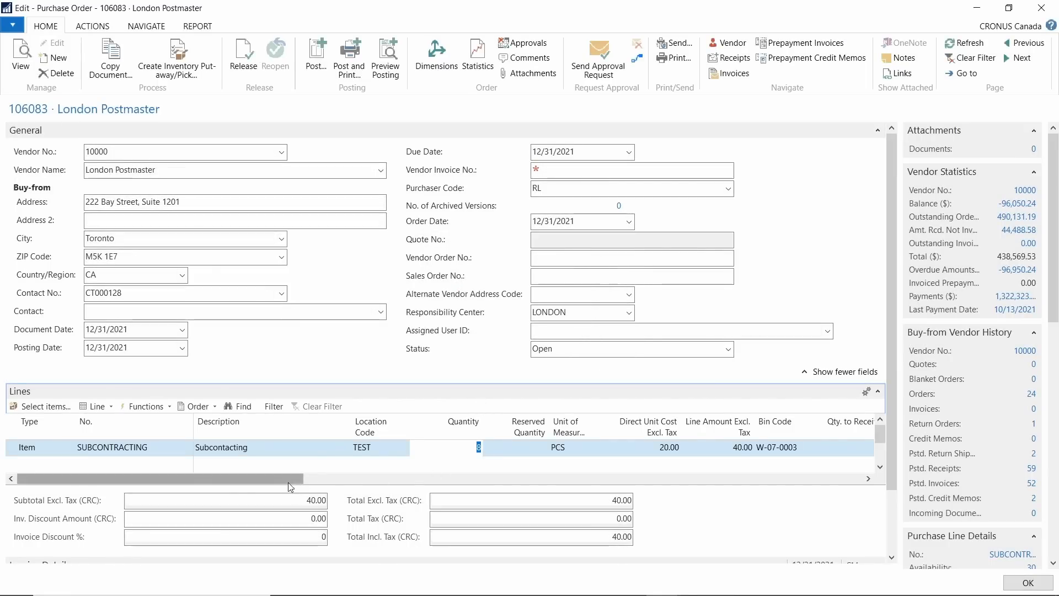
Set Qty. to Receive to 8 on the SUBCONTRACTING line and post the purchase order with Receive and Invoice
click(419, 478)
drag(538, 478, 456, 475)
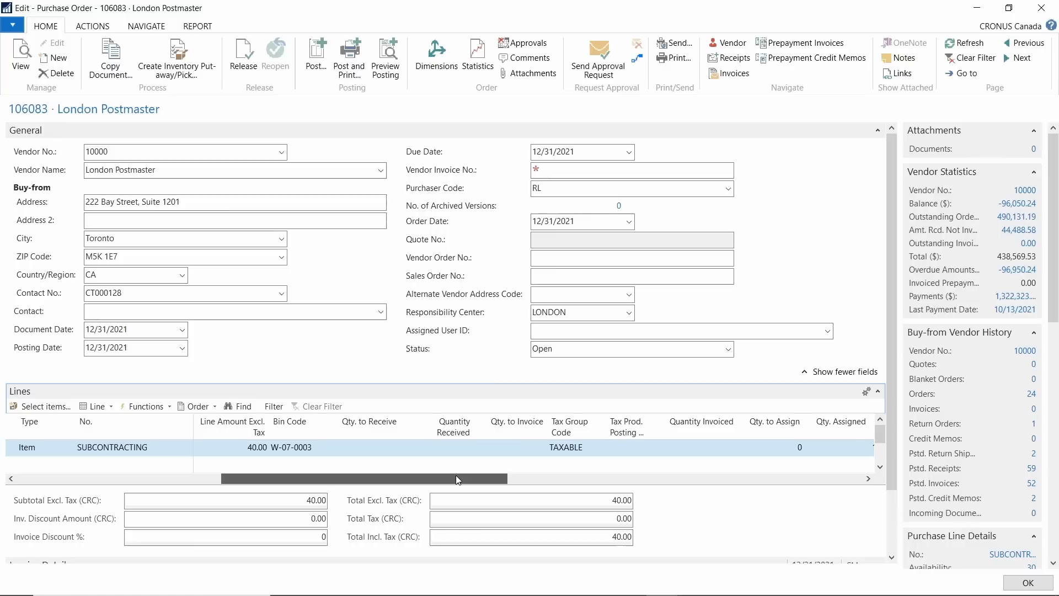
click(383, 453)
text(8)
key(Tab)
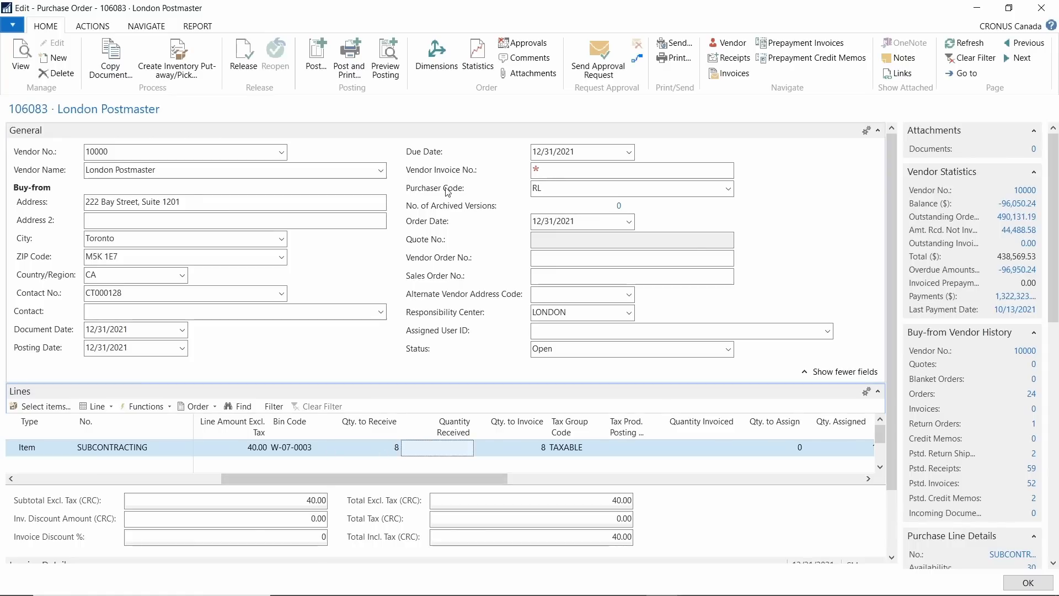
click(316, 55)
click(528, 331)
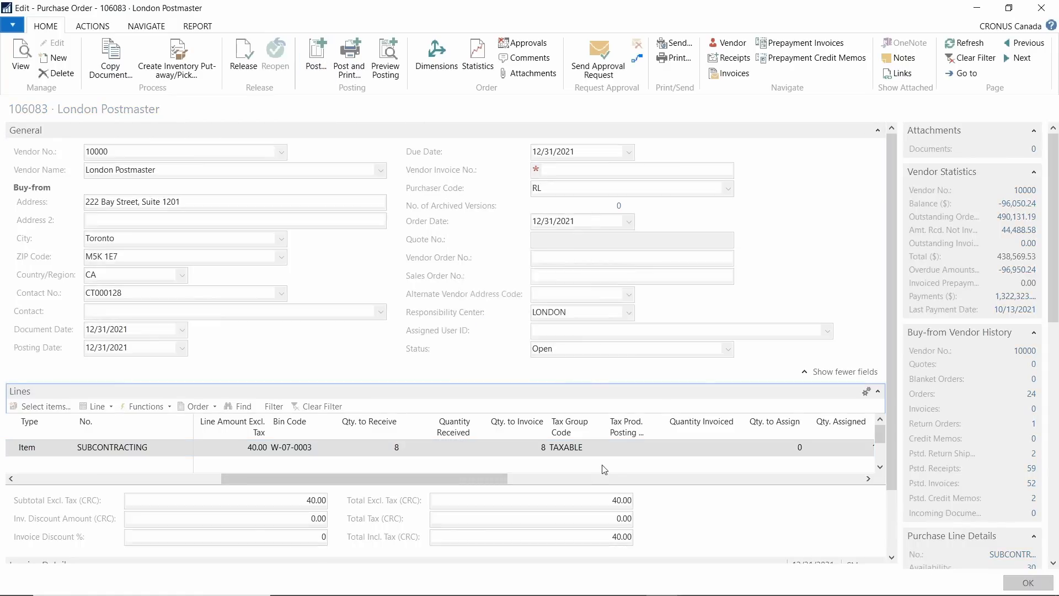
Set the Vendor Invoice No. to SUBCONT2, post the purchase order with Receive and Invoice, and exit without opening the posted invoice
click(640, 326)
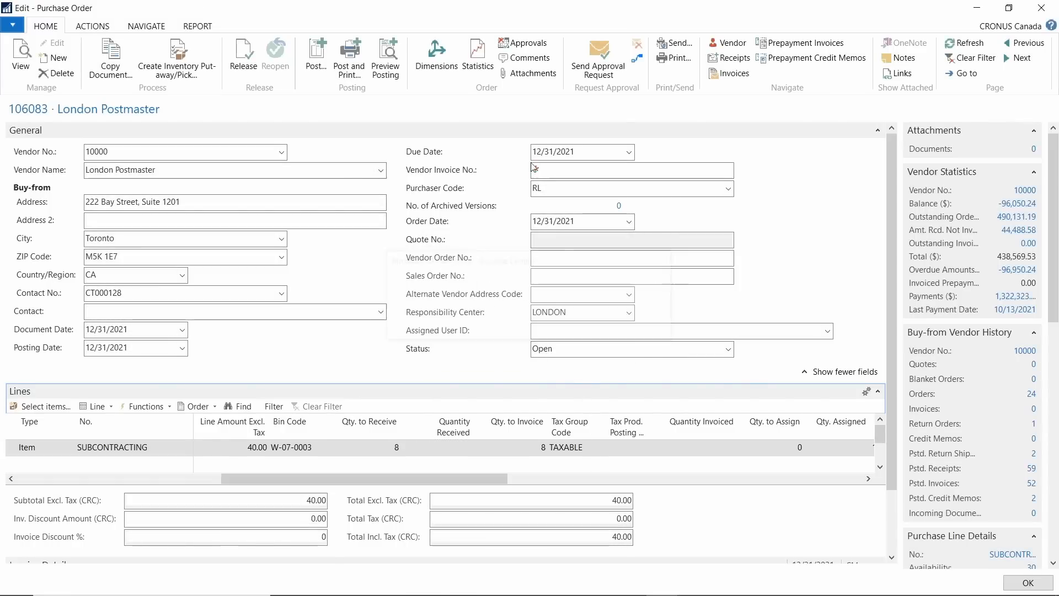
click(607, 170)
text(sb)
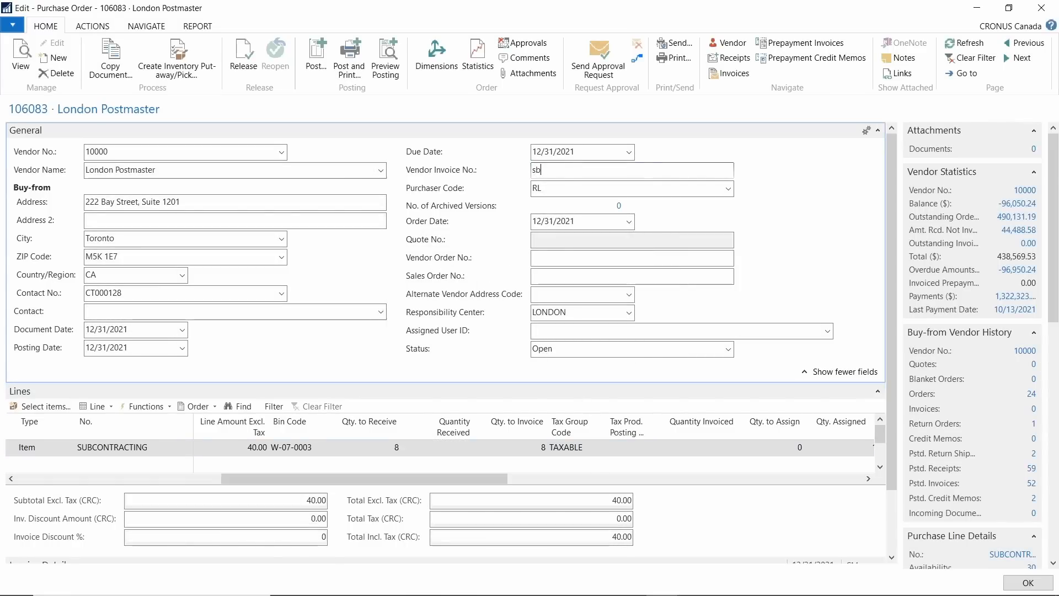
text(bcont2)
key(Tab)
click(316, 55)
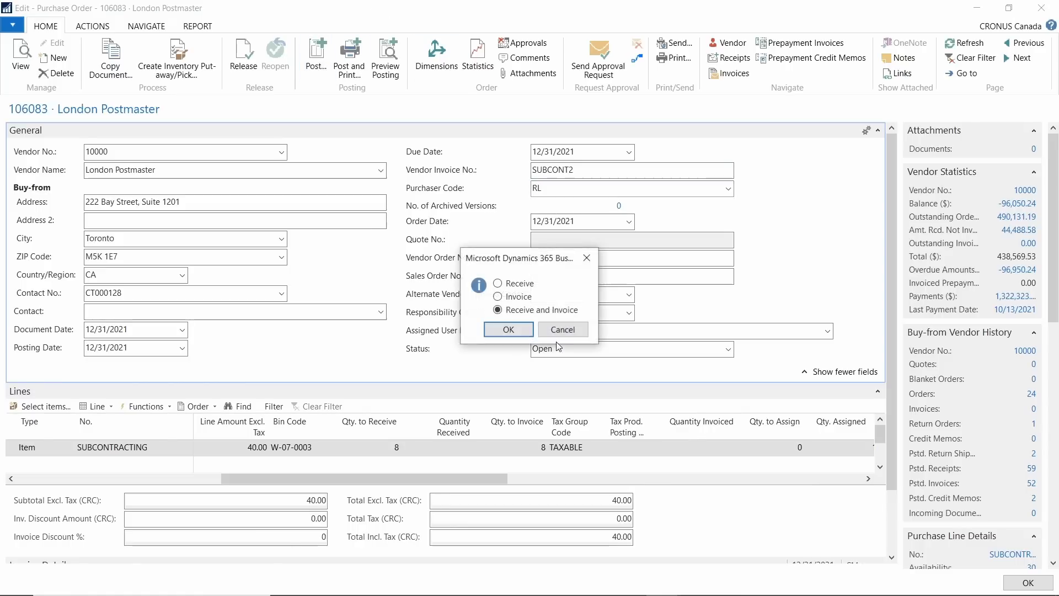
click(508, 330)
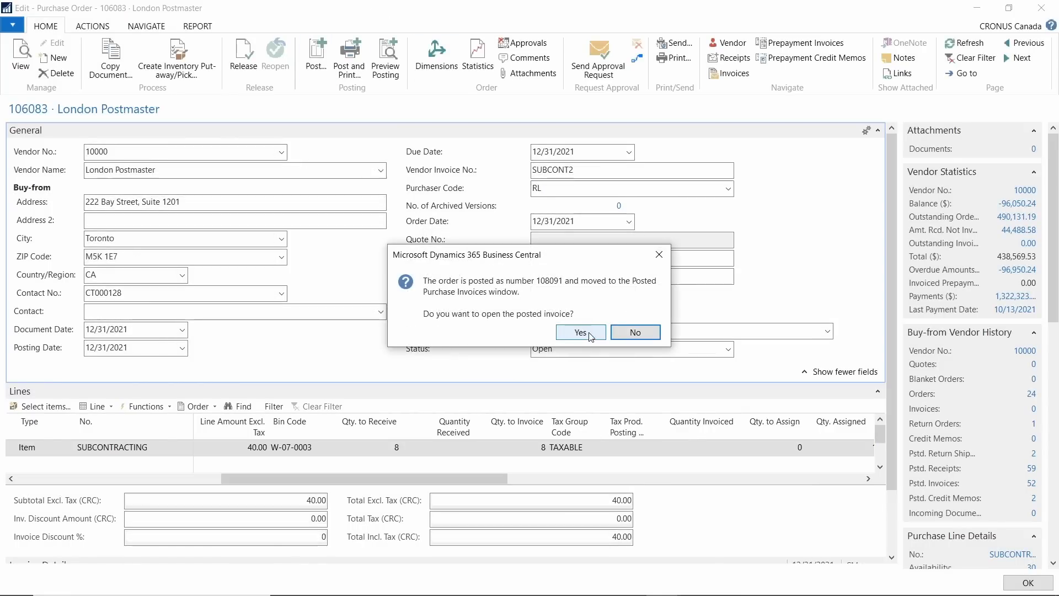
click(623, 333)
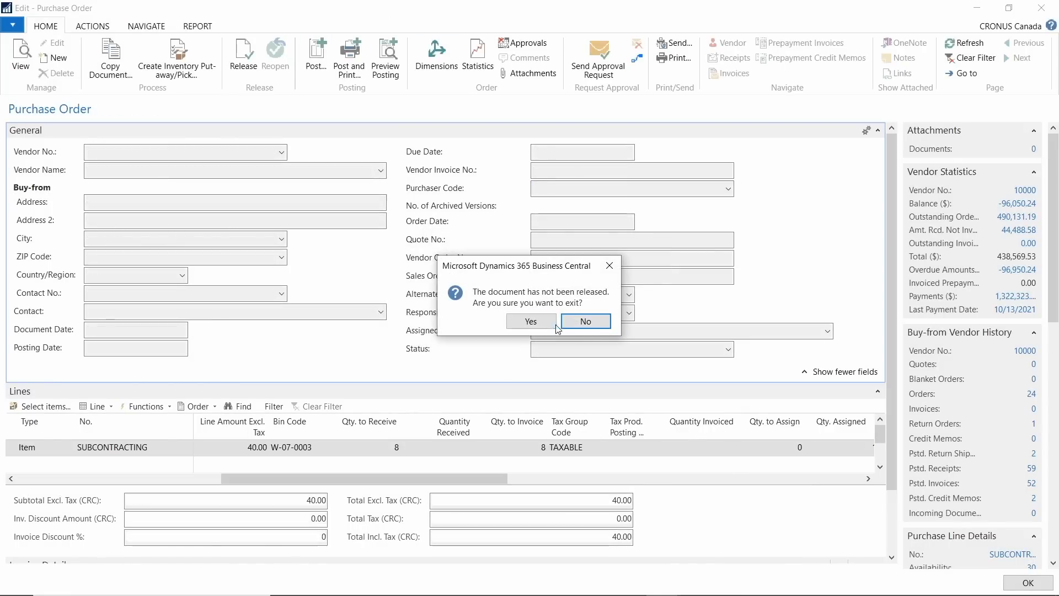
click(554, 322)
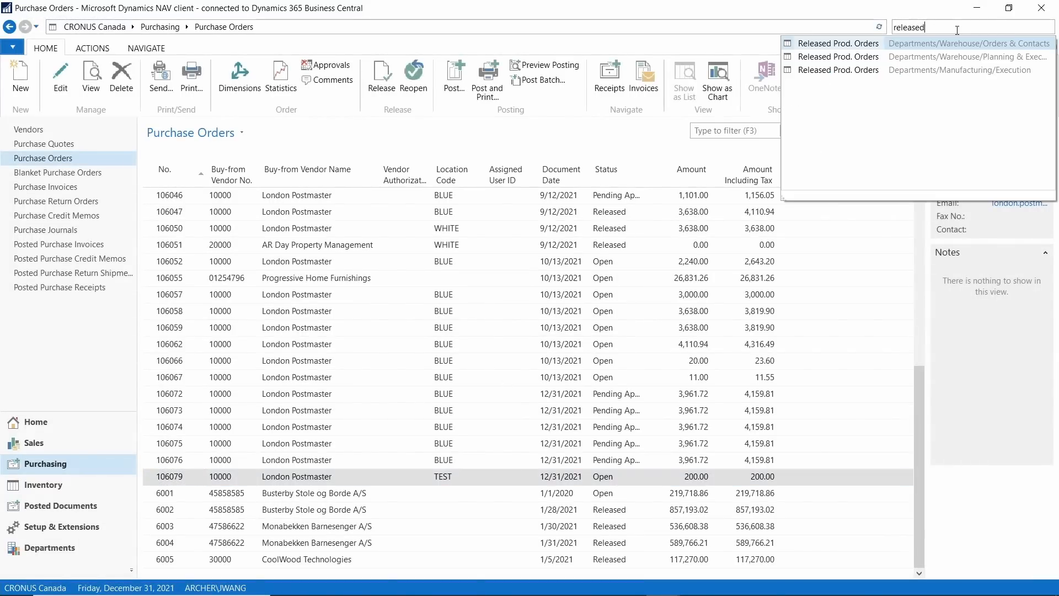
Open the LotTrackedSubcontracting2 released production order due 9/26/2021 and check the routing status of its operation 20
click(886, 47)
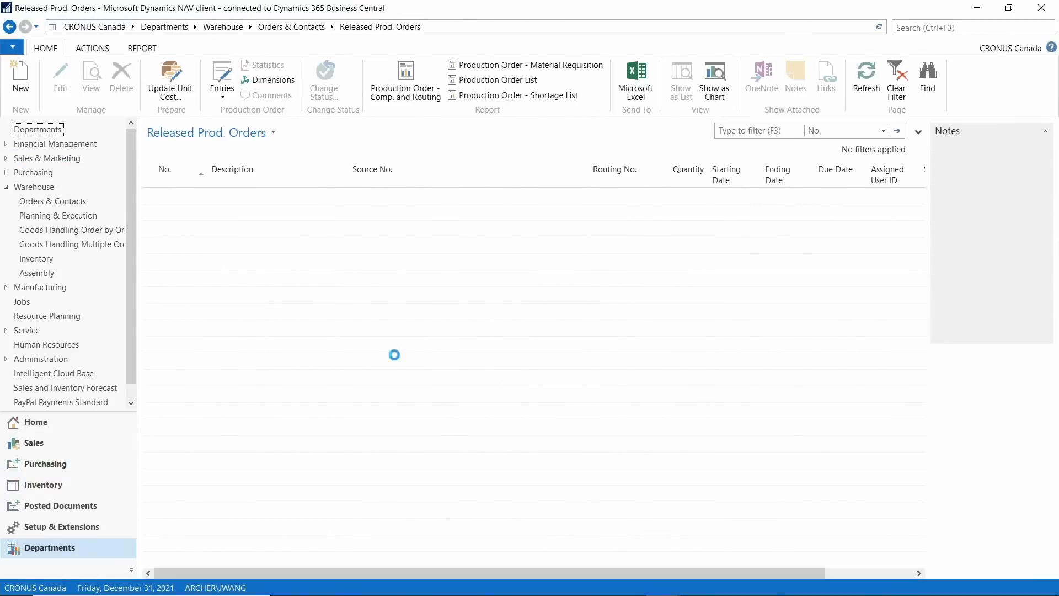
double_click(202, 414)
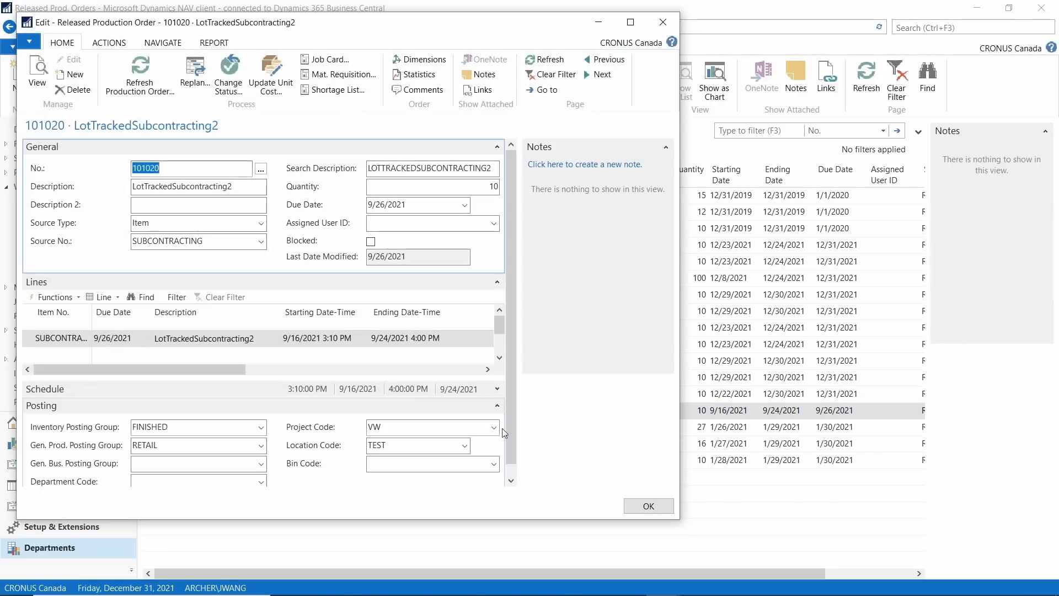
click(630, 22)
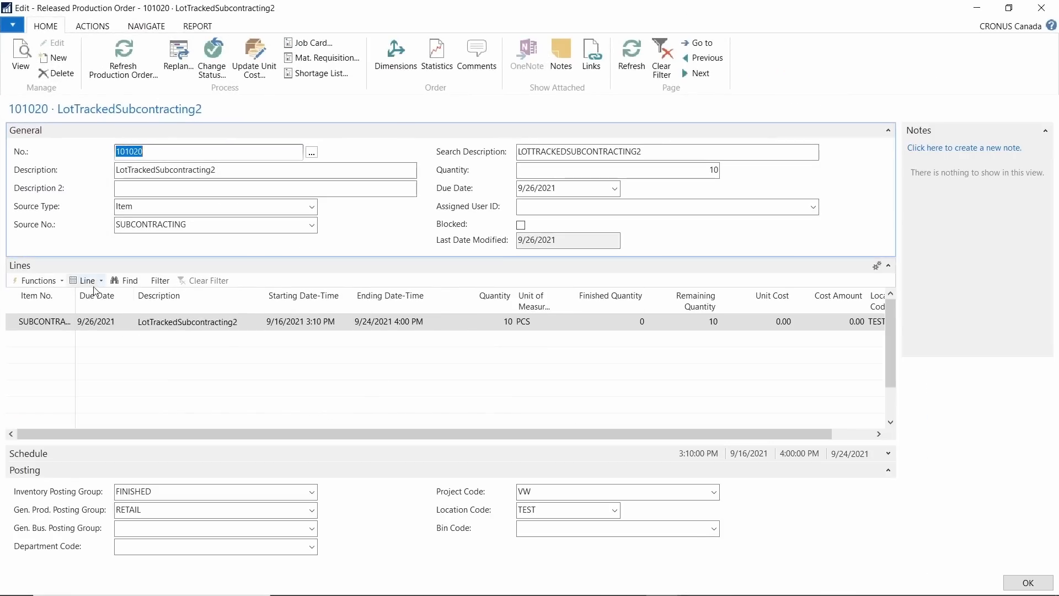
click(86, 280)
click(136, 335)
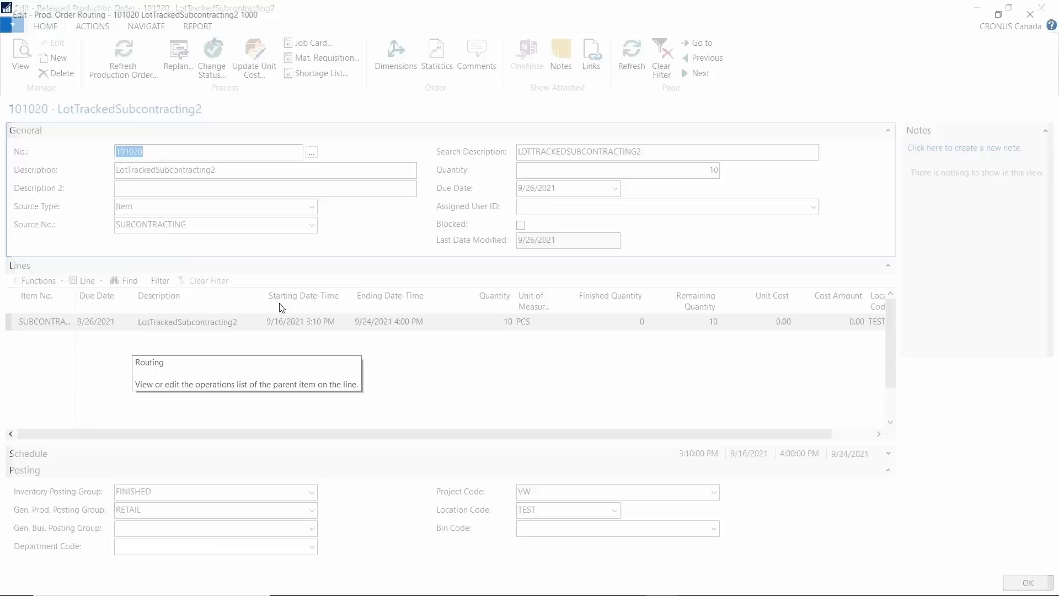
click(259, 291)
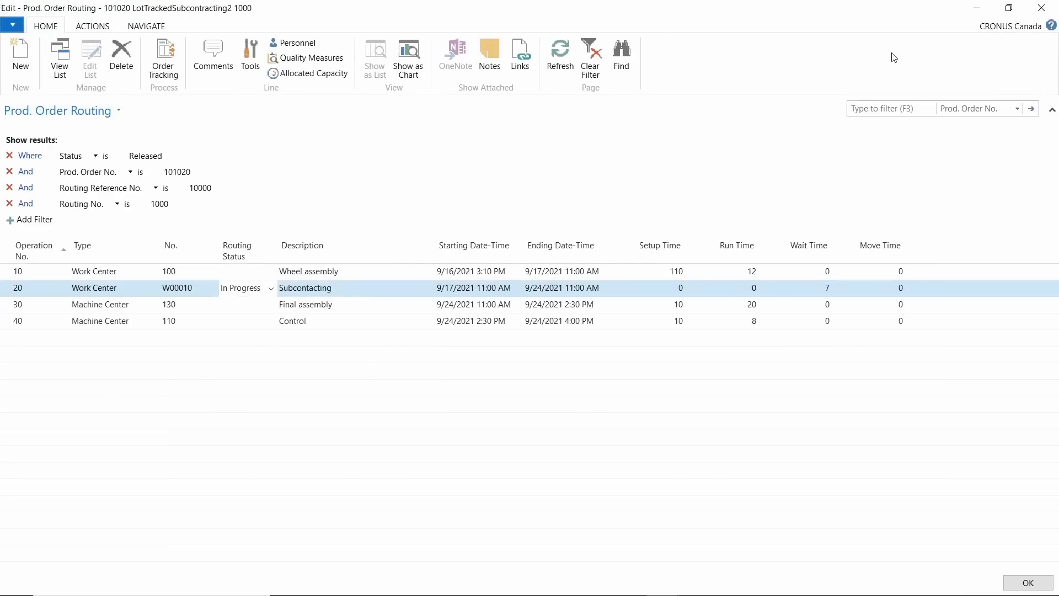
click(1041, 7)
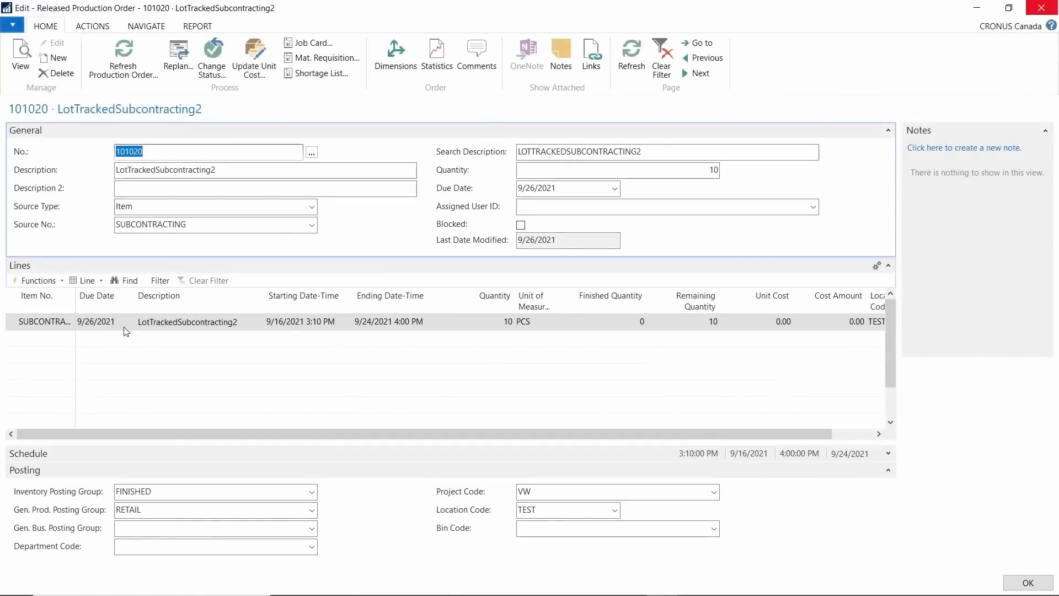
Check operation 20's actual output quantity in the line's production journal, then return to the Released Prod. Orders list
click(86, 281)
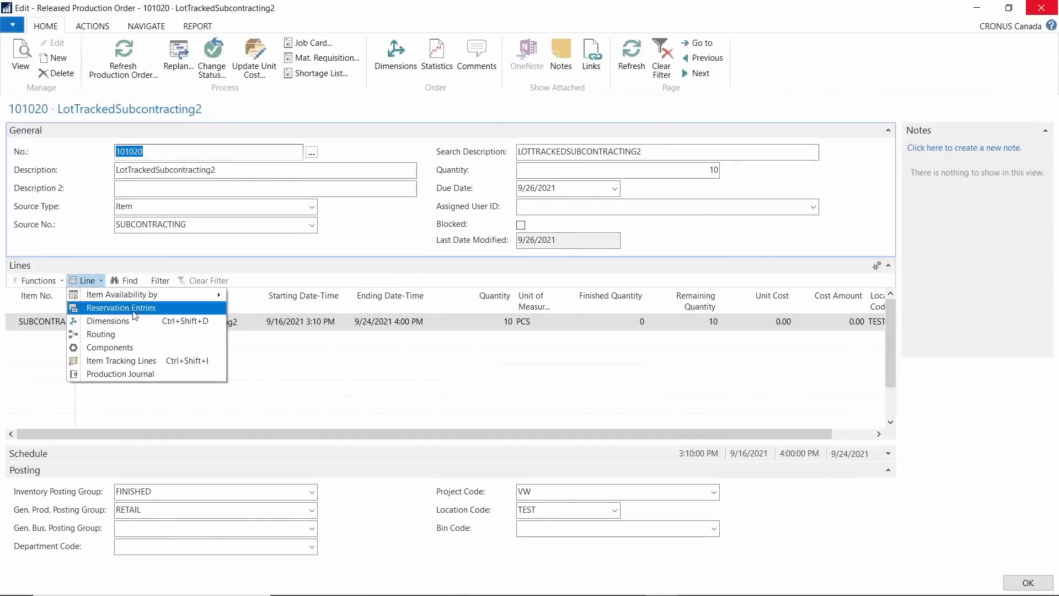
click(146, 375)
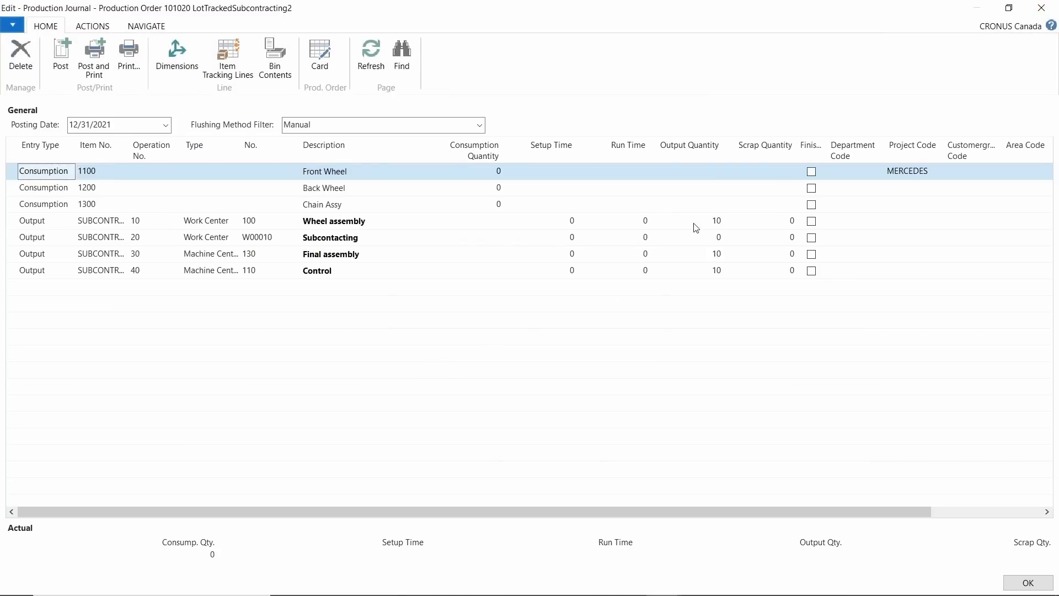
click(166, 238)
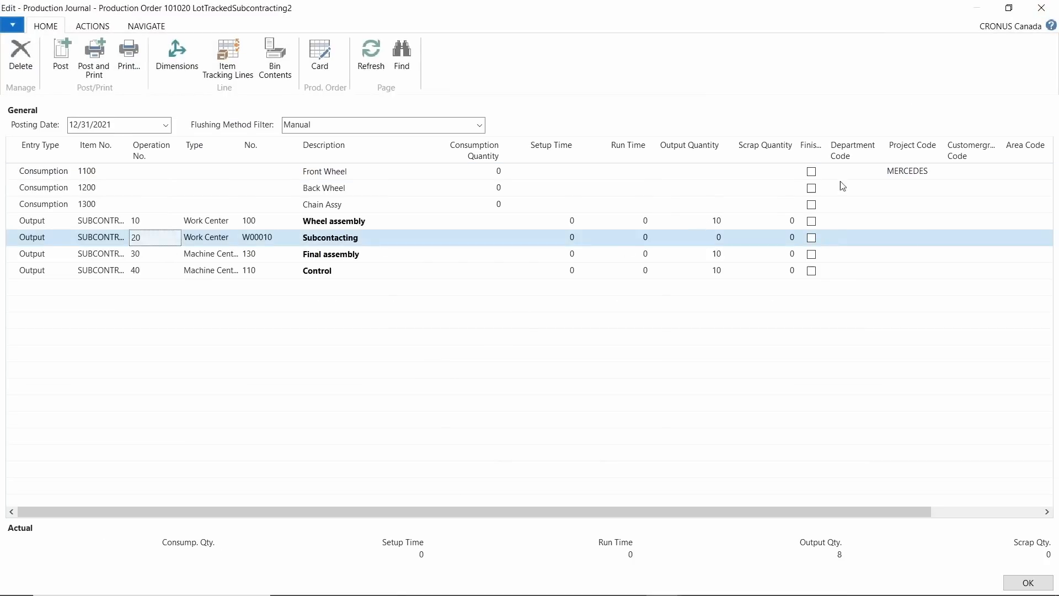
click(1044, 8)
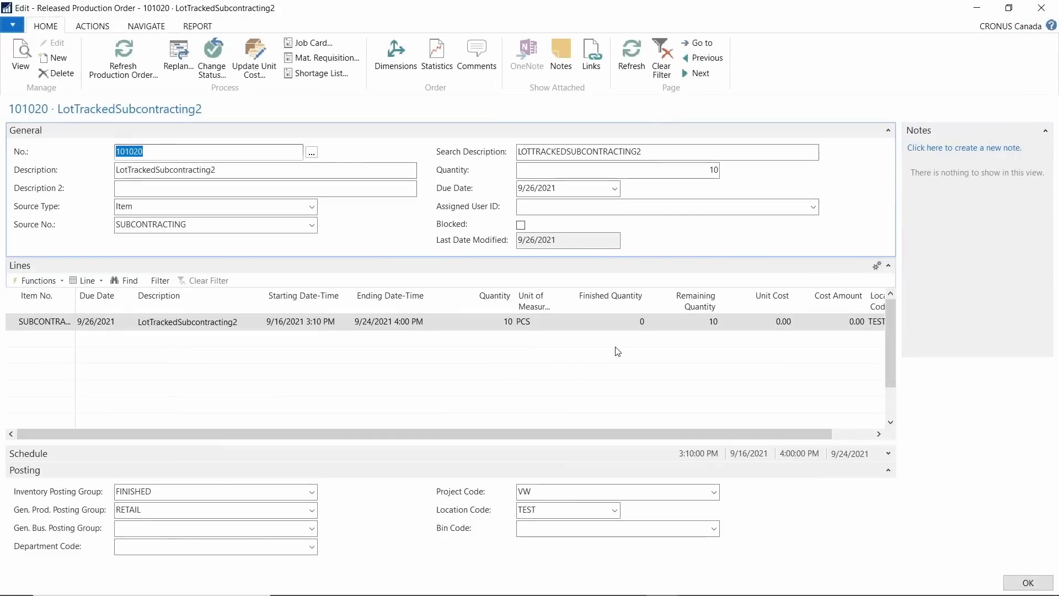
drag(564, 437, 351, 421)
click(977, 9)
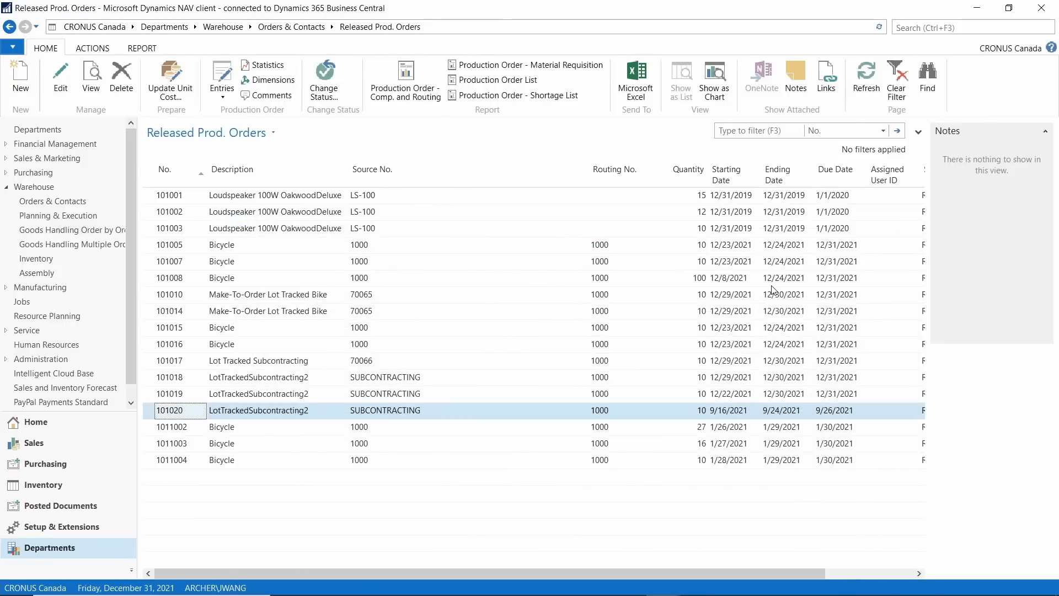
Search for the subcontracting worksheets and open the Manufacturing one
click(934, 28)
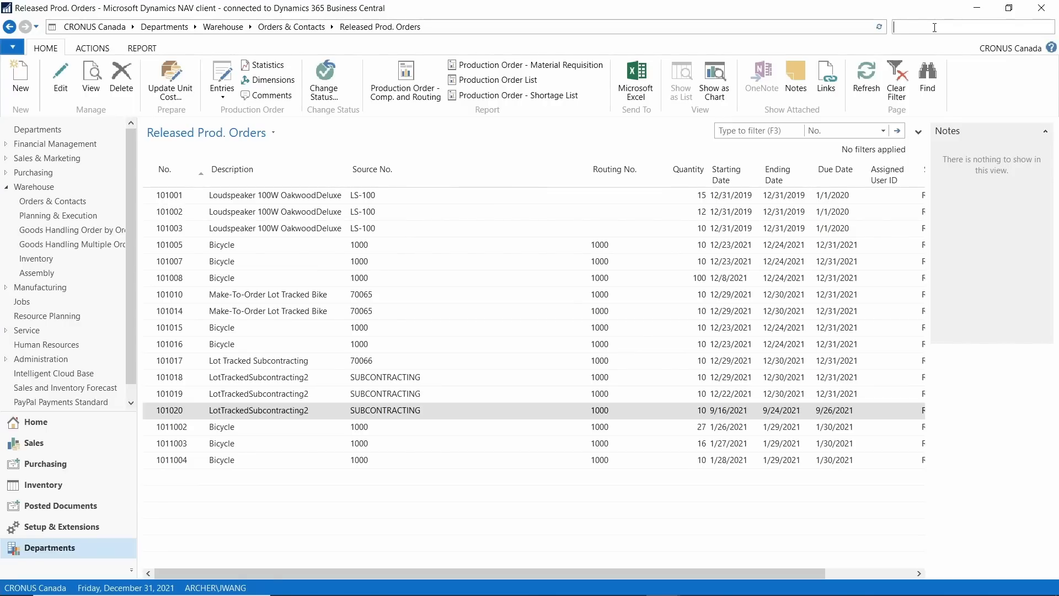
text(worksheet)
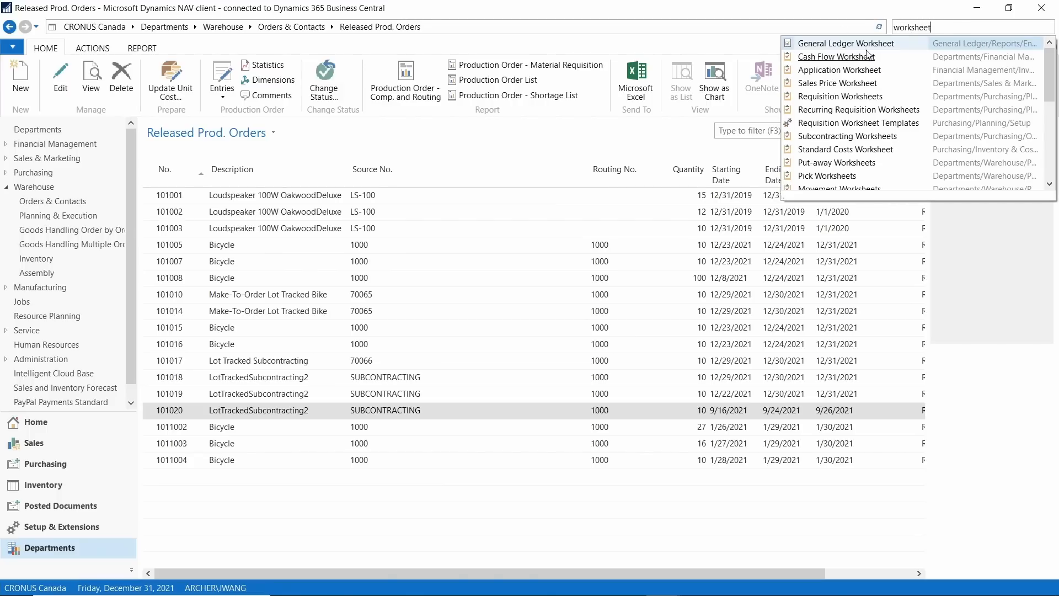
key(BackSpace)
key(BackSpace)
key(BackSpace)
key(BackSpace)
key(BackSpace)
key(BackSpace)
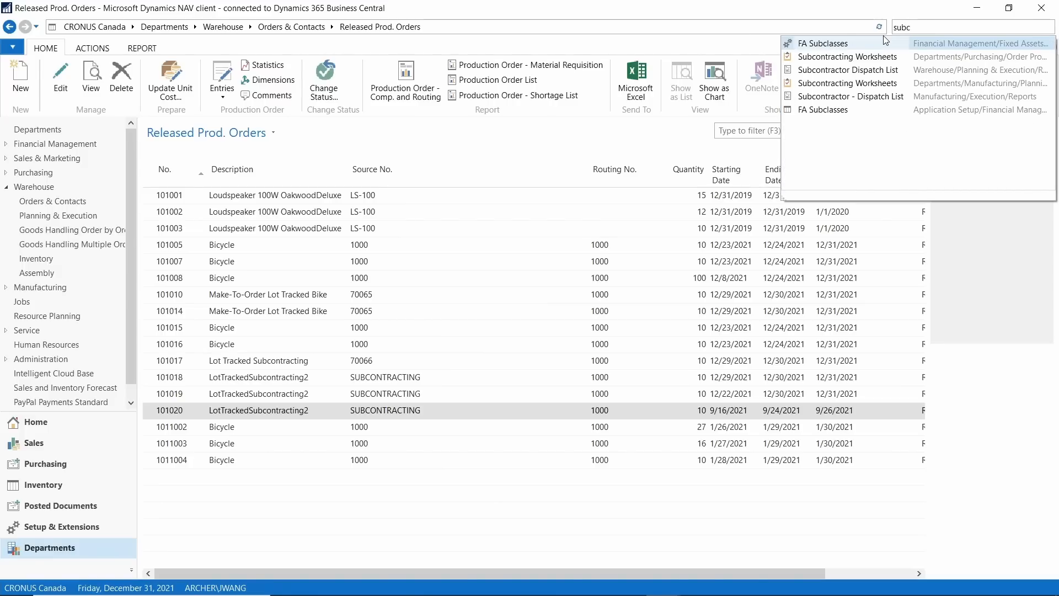
click(849, 83)
Calculate subcontracts with the existing production order filter and check the quantity on the resulting SUBCONTRACTING line
click(74, 58)
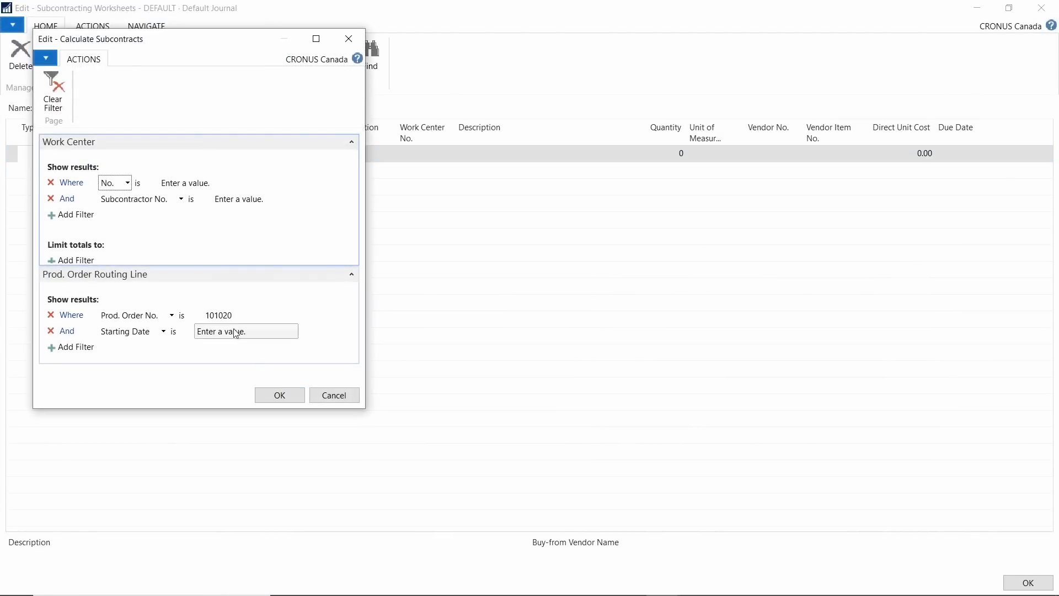
click(270, 396)
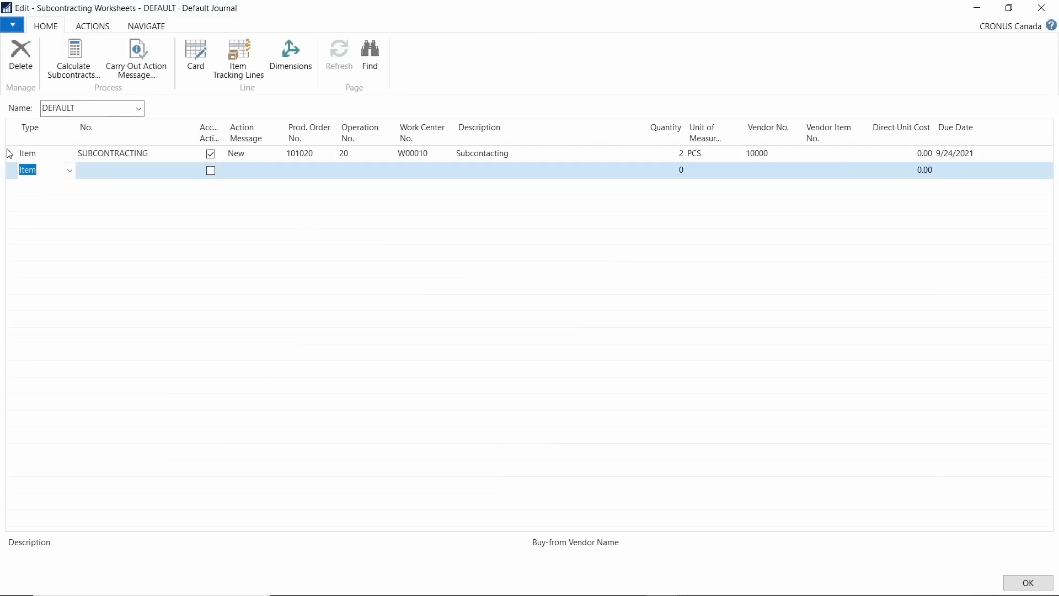
click(8, 154)
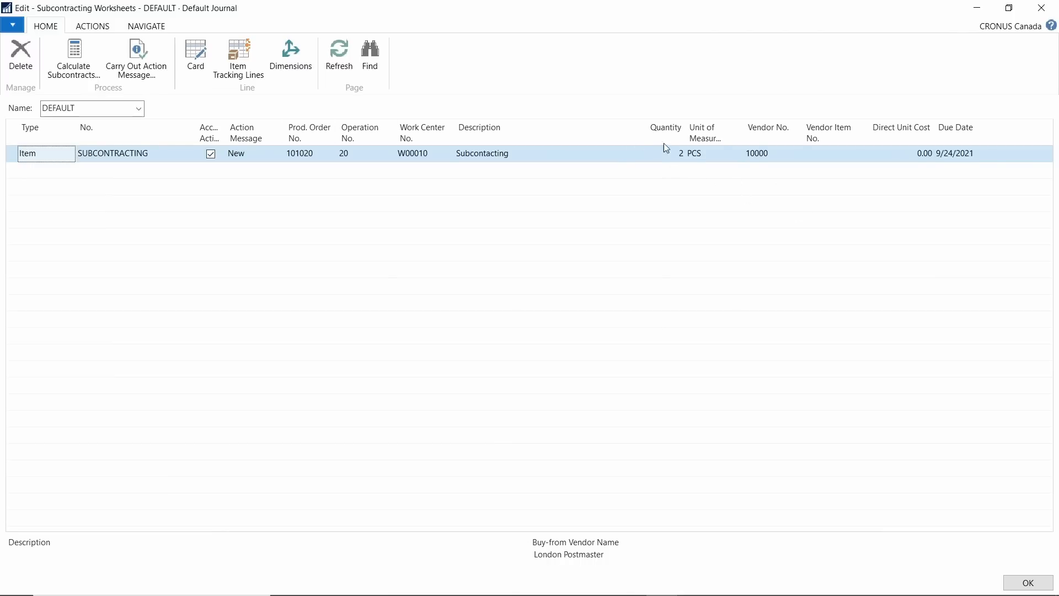
click(622, 161)
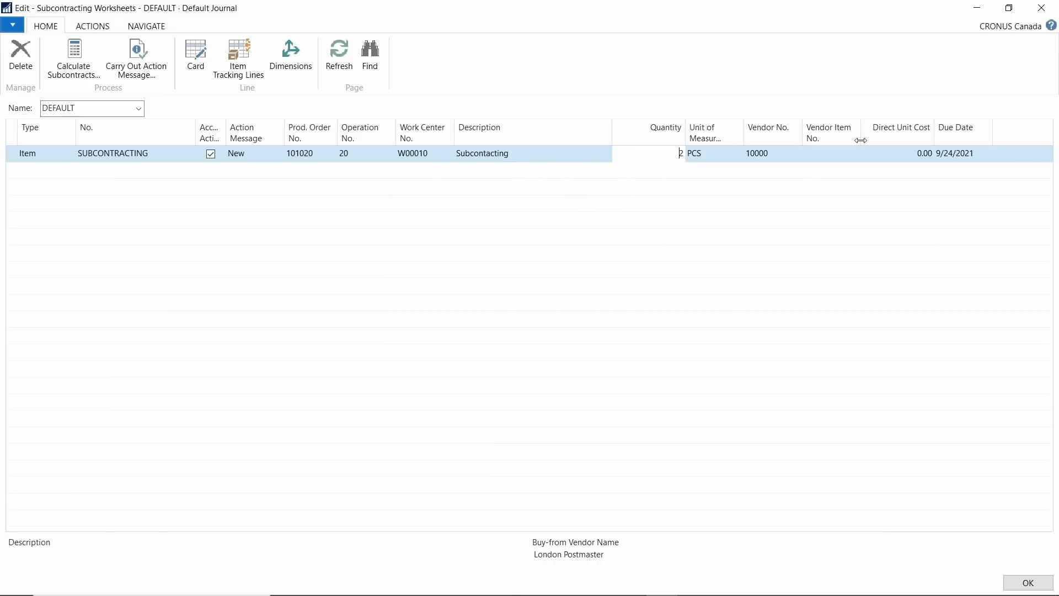
Add a worksheet line for item 1000 (Bicycle) below the SUBCONTRACTING line and close the subcontracting worksheet
click(47, 175)
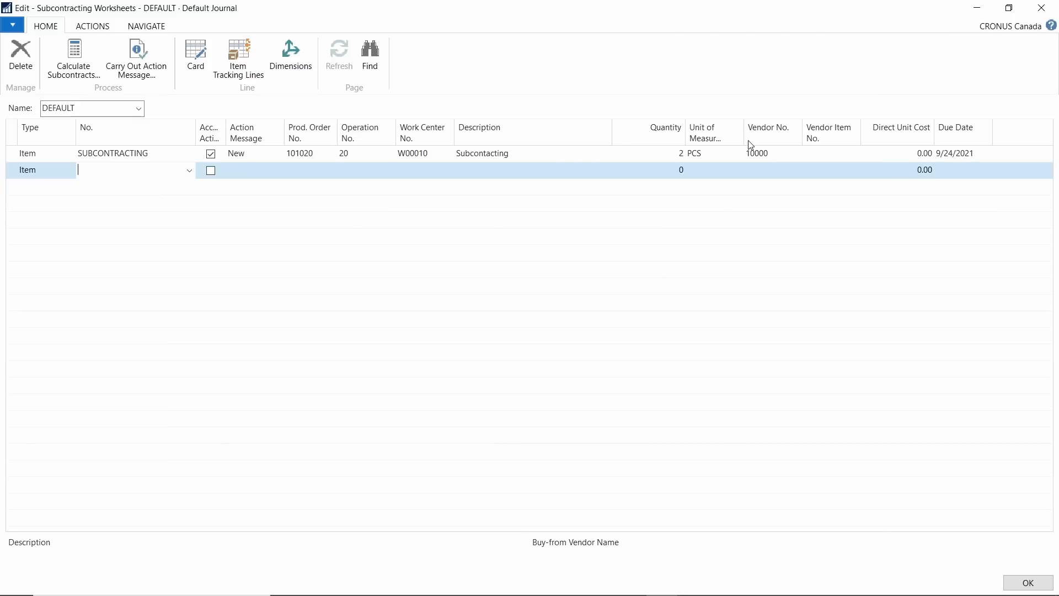
click(189, 170)
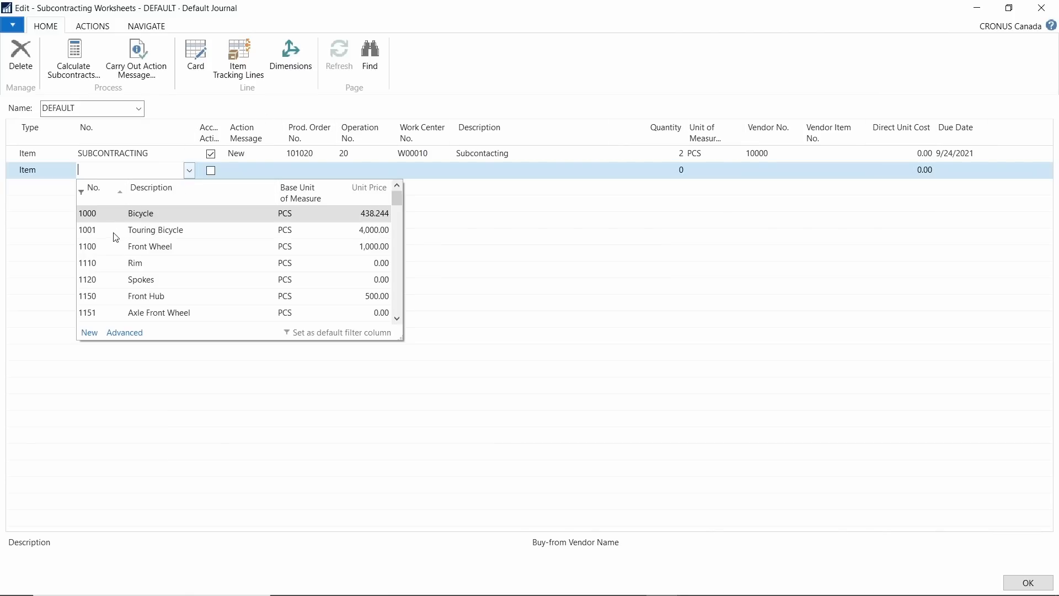
click(109, 218)
click(467, 170)
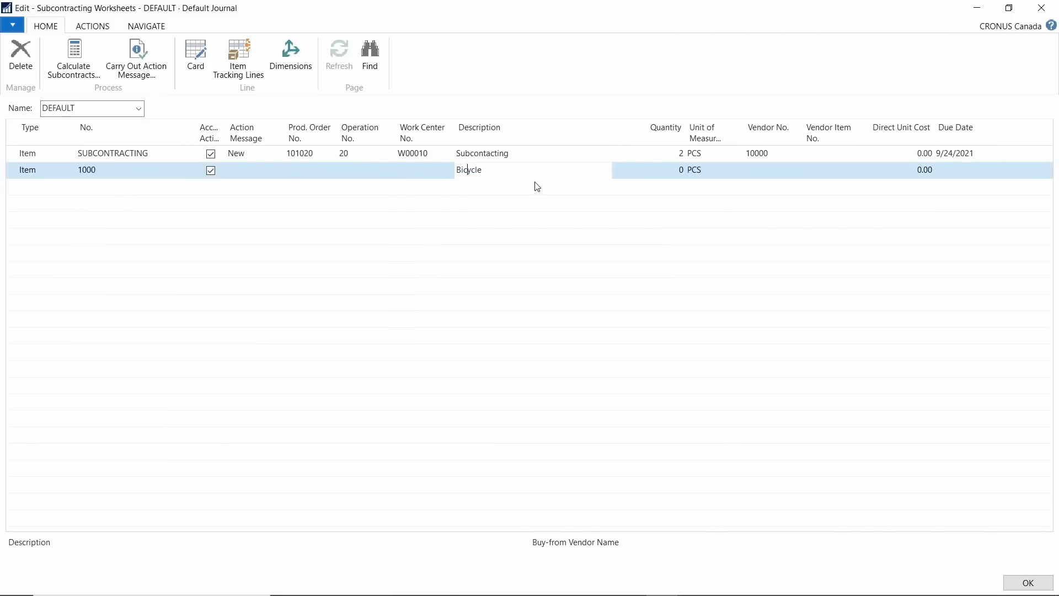
click(130, 177)
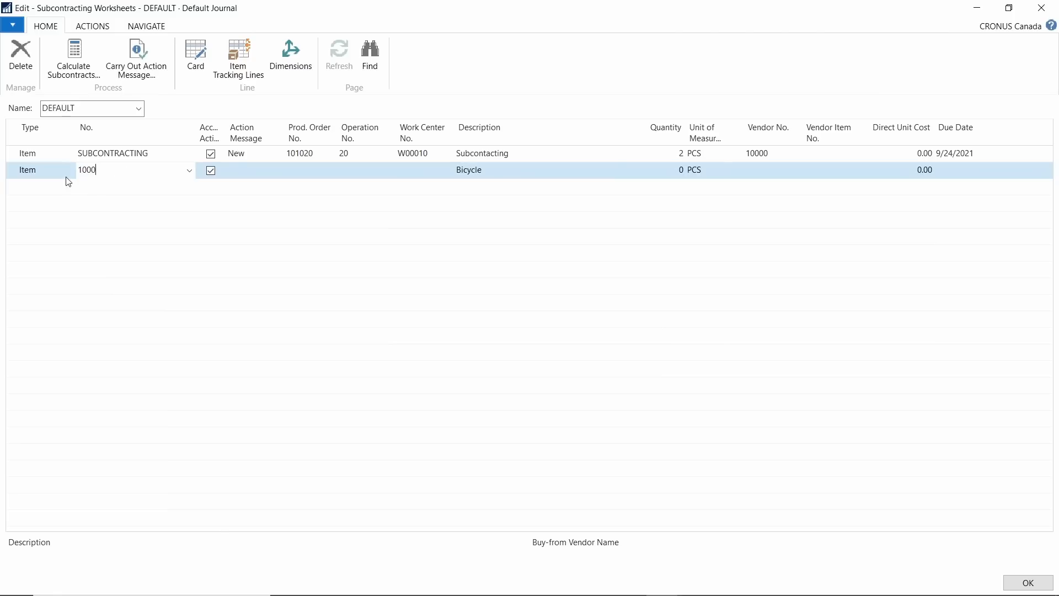
double_click(102, 168)
click(1041, 7)
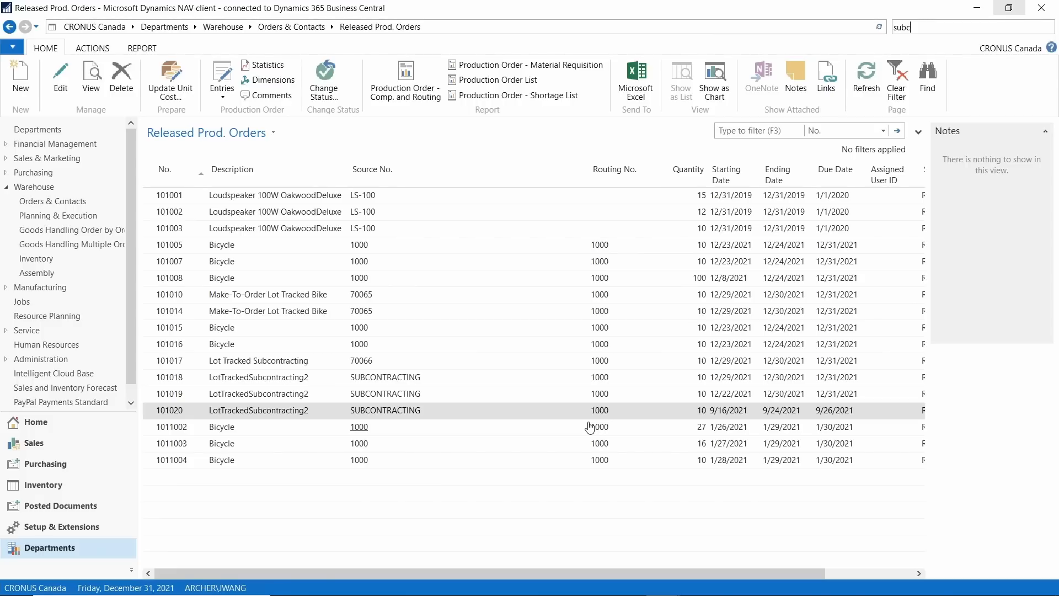
click(447, 381)
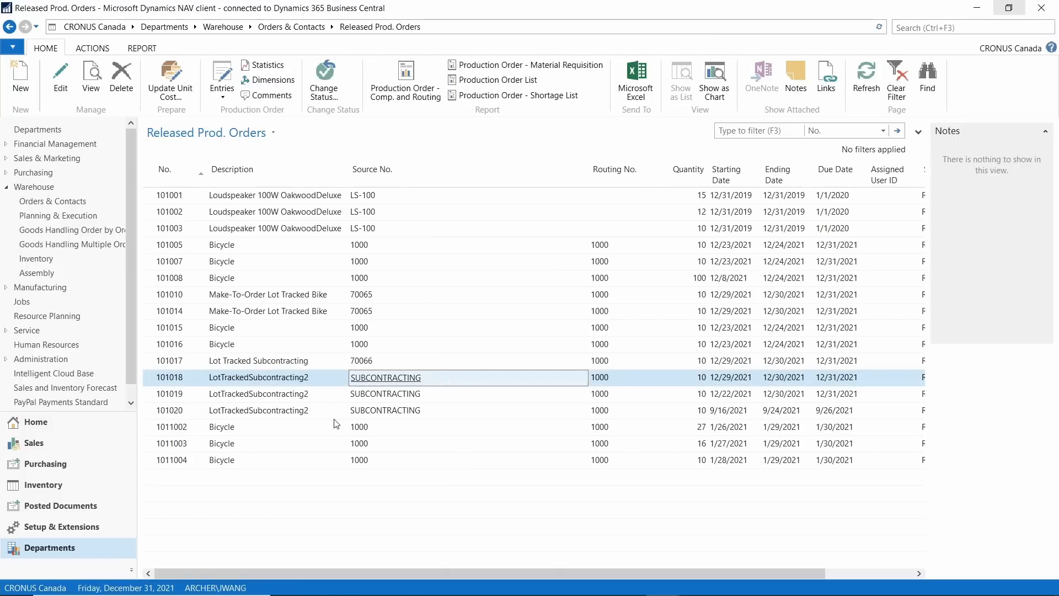
click(338, 411)
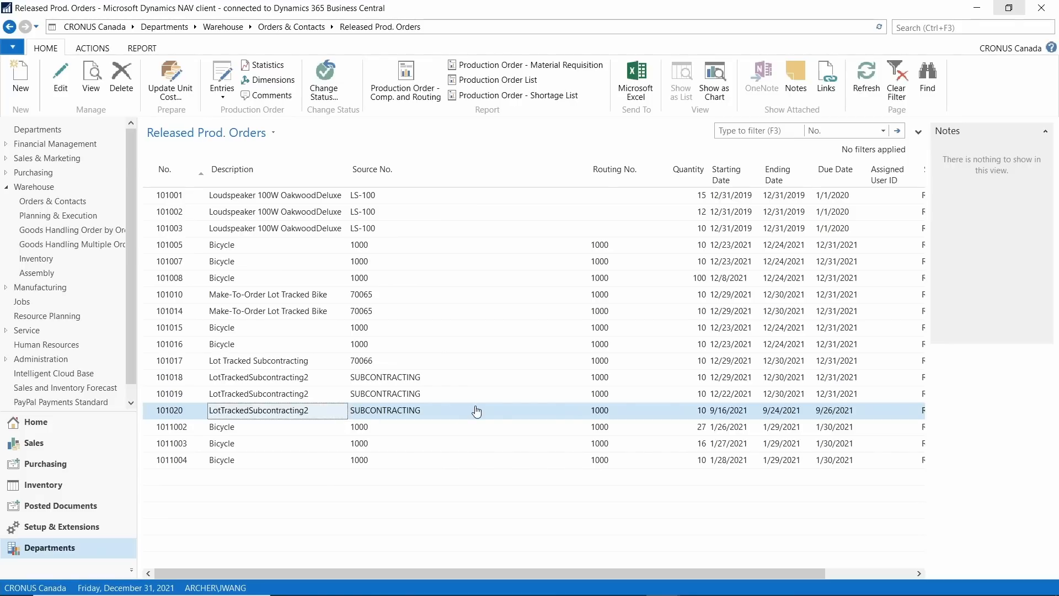